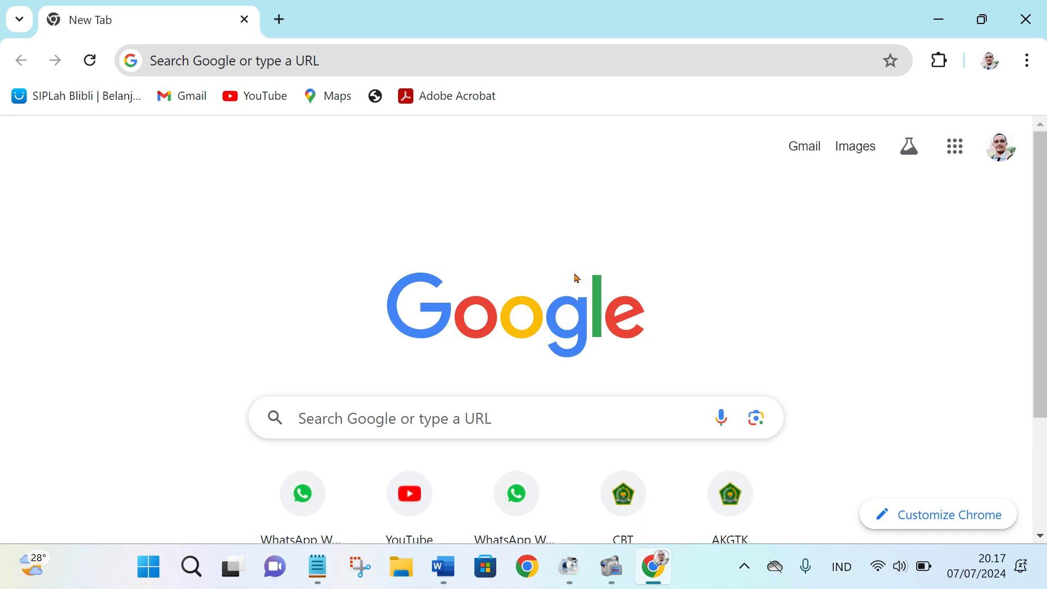
Search Google for "chat gpt" and open OpenAI's ChatGPT page from the results.
{"action": "scroll", "coordinate": [576, 281], "scroll_direction": "down", "scroll_amount": 2}
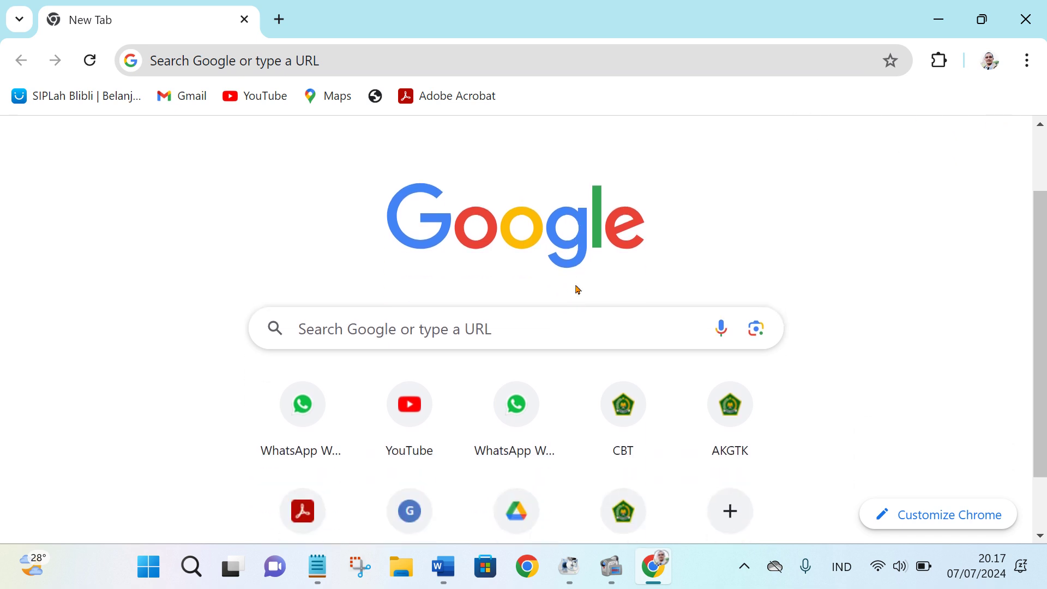
{"action": "left_click", "coordinate": [363, 324]}
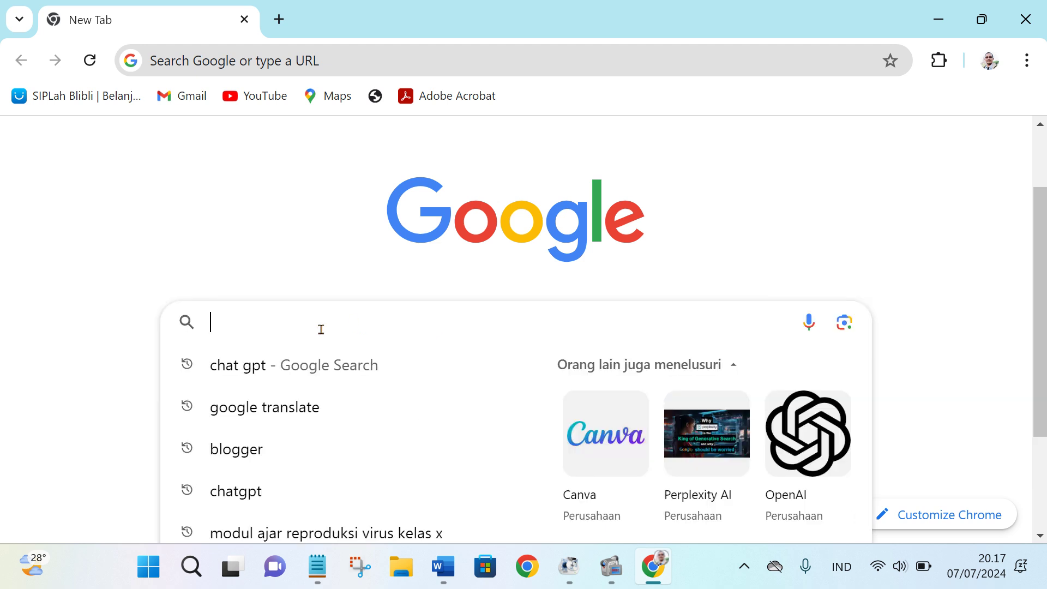
{"action": "left_click", "coordinate": [261, 373]}
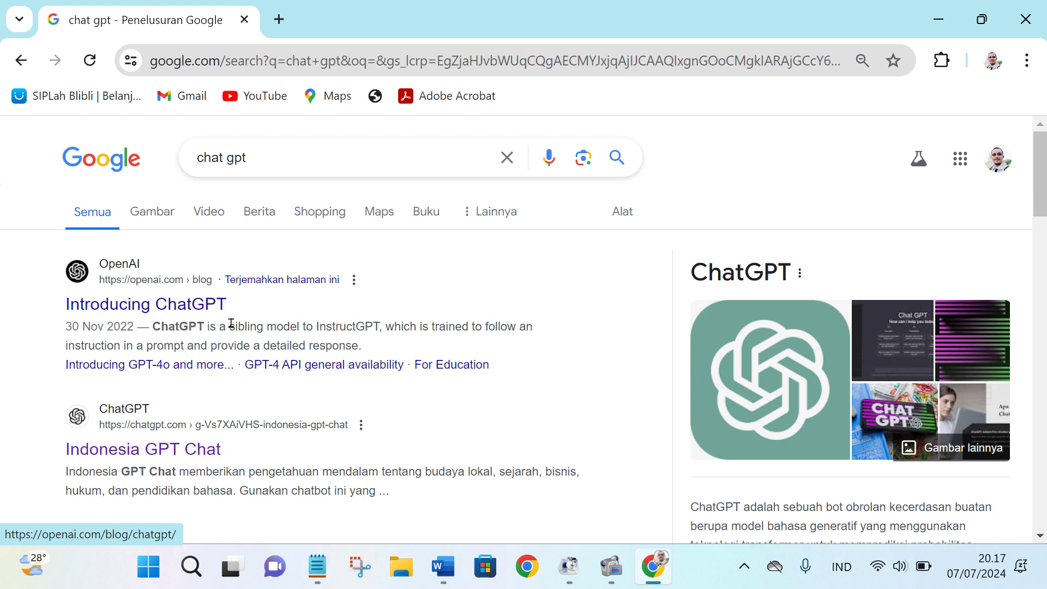
{"action": "scroll", "coordinate": [292, 366], "scroll_direction": "down", "scroll_amount": 3}
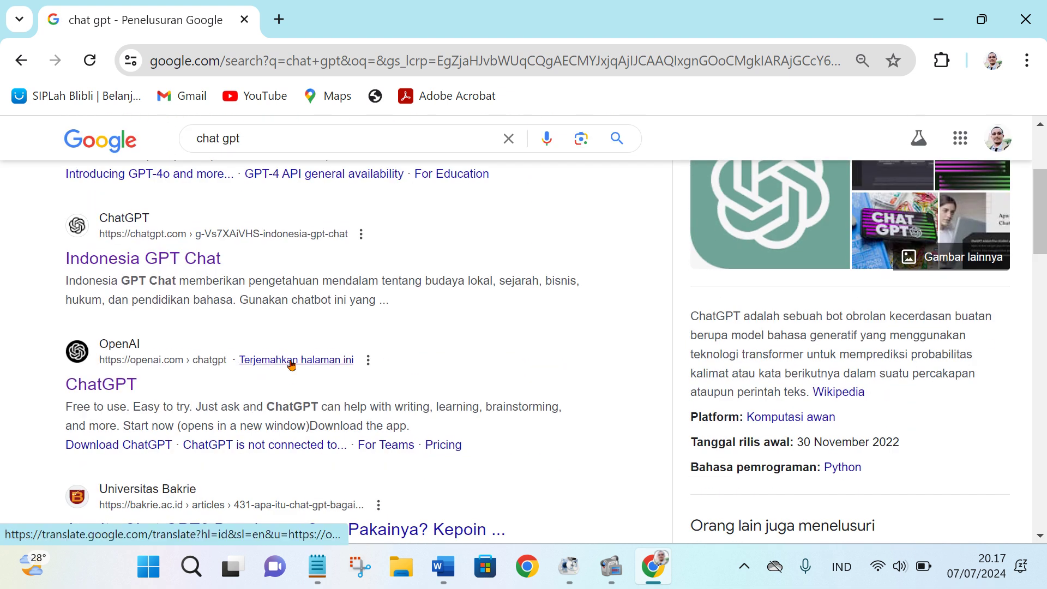
{"action": "left_click", "coordinate": [127, 347]}
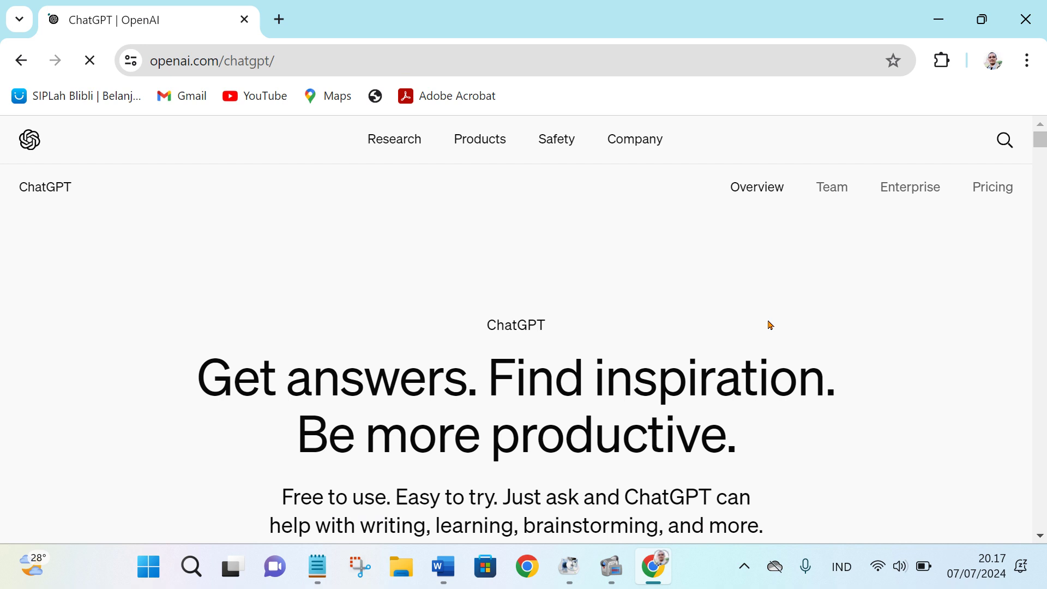
Start ChatGPT from OpenAI's product page and dismiss the Eksplorasi GPT notice.
{"action": "scroll", "coordinate": [774, 370], "scroll_direction": "down", "scroll_amount": 8}
{"action": "scroll", "coordinate": [682, 339], "scroll_direction": "up", "scroll_amount": 3}
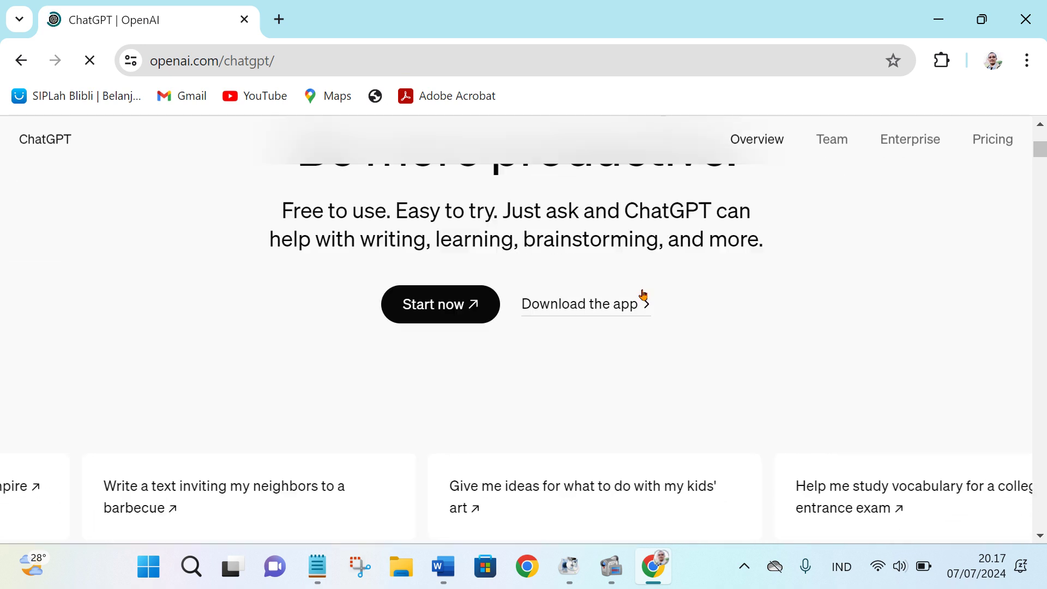
{"action": "scroll", "coordinate": [646, 290], "scroll_direction": "up", "scroll_amount": 2}
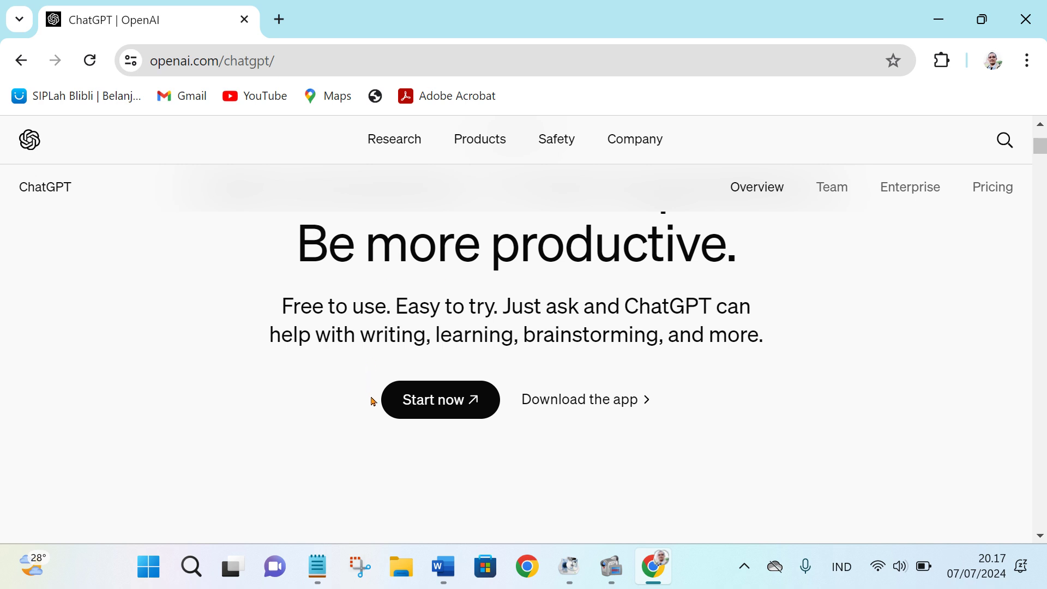
{"action": "left_click", "coordinate": [448, 399]}
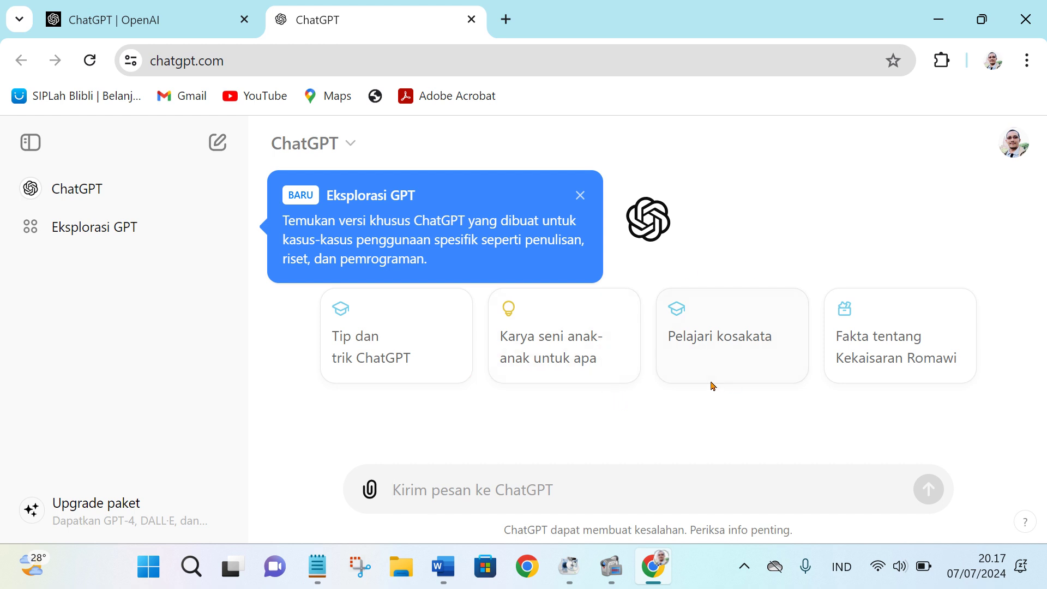
{"action": "left_click", "coordinate": [580, 195]}
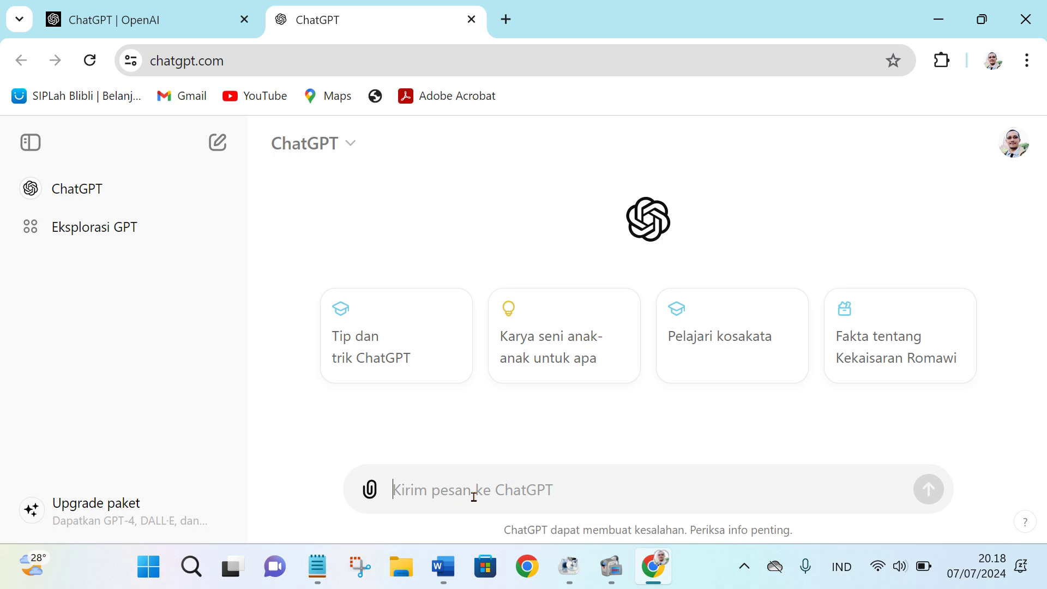
{"action": "type", "text": "aSSA"}
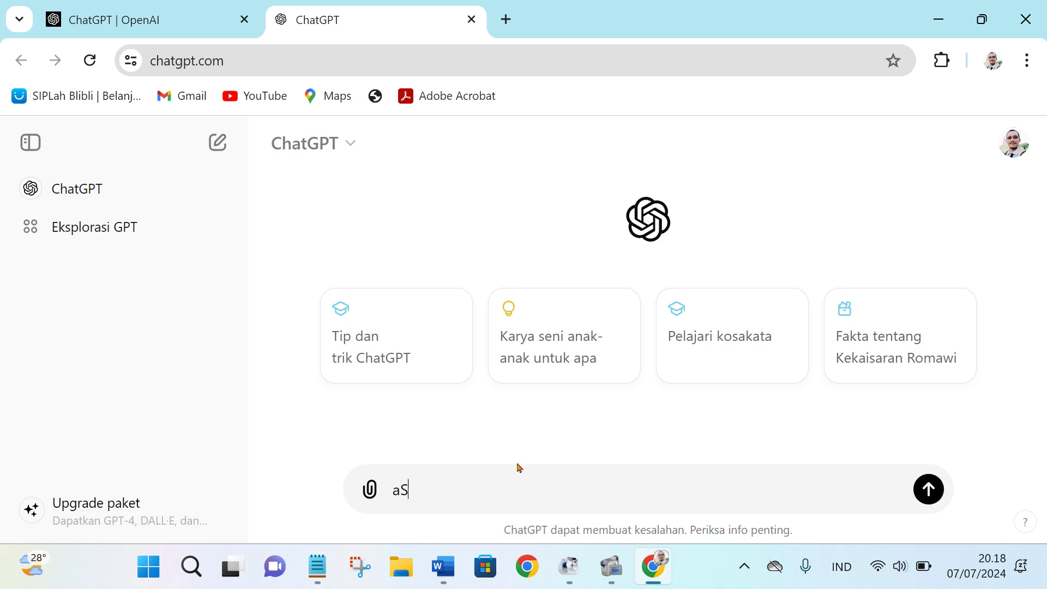
{"action": "key", "text": "BackSpace"}
{"action": "key", "text": "BackSpace"}
{"action": "key", "text": "BackSpace"}
{"action": "key", "text": "BackSpace"}
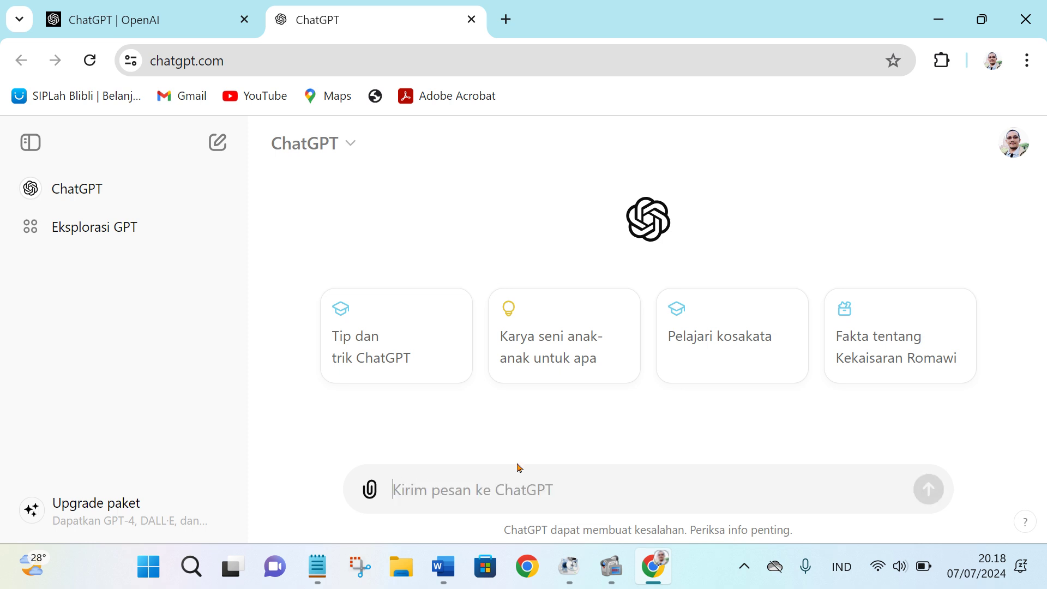
Send ChatGPT the greeting "Assalamualaiku, Apa kabar".
{"action": "type", "text": "A"}
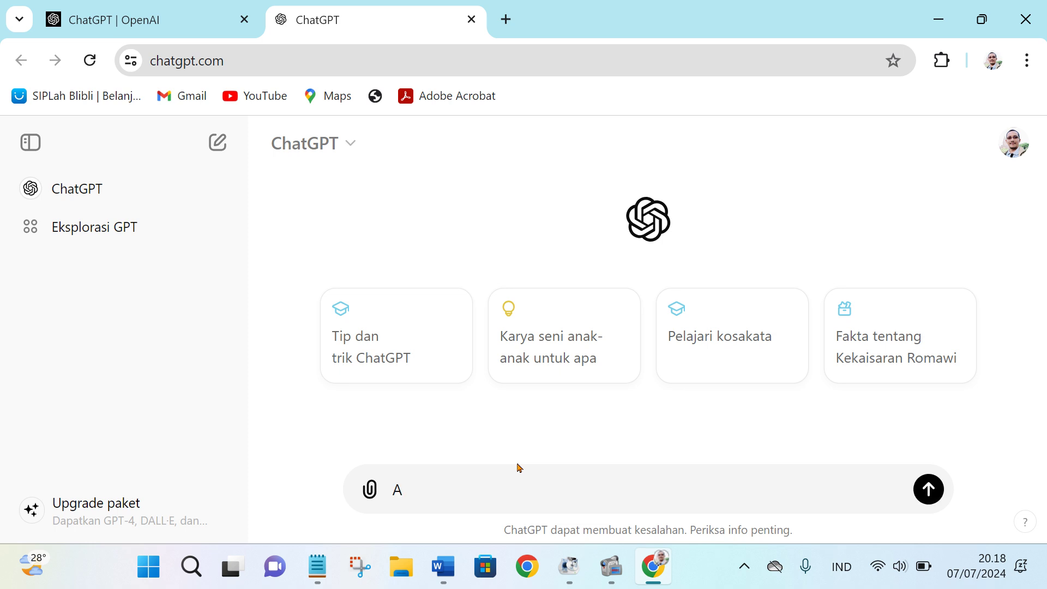
{"action": "type", "text": "ssalamualaiku, Apa"}
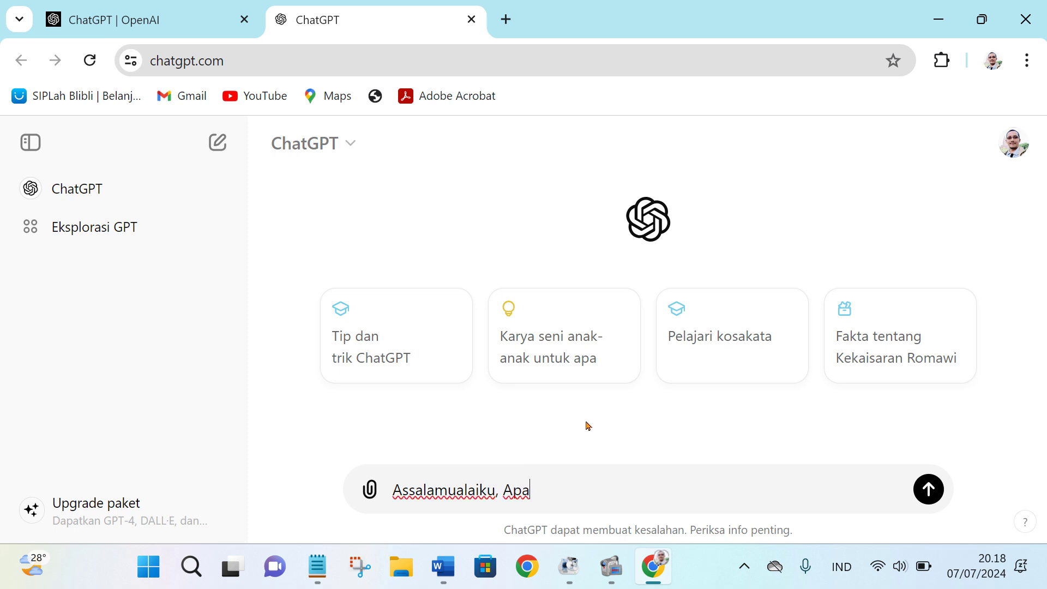
{"action": "type", "text": " kabar"}
{"action": "key", "text": "Return"}
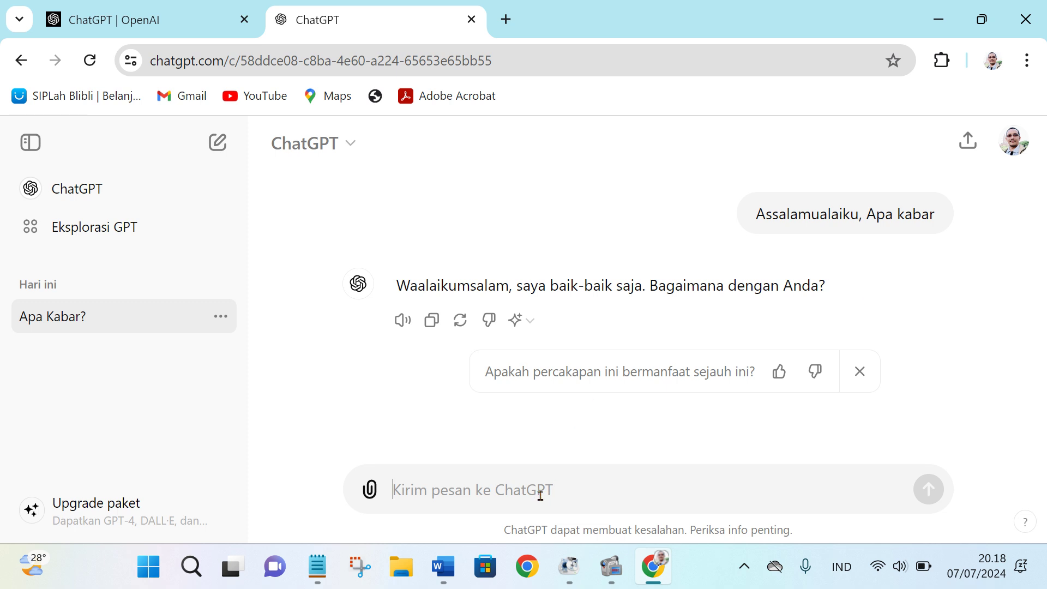
Reply in the chat with "Alhamdulillah Baik, Siapa Anda".
{"action": "type", "text": "Alhamd"}
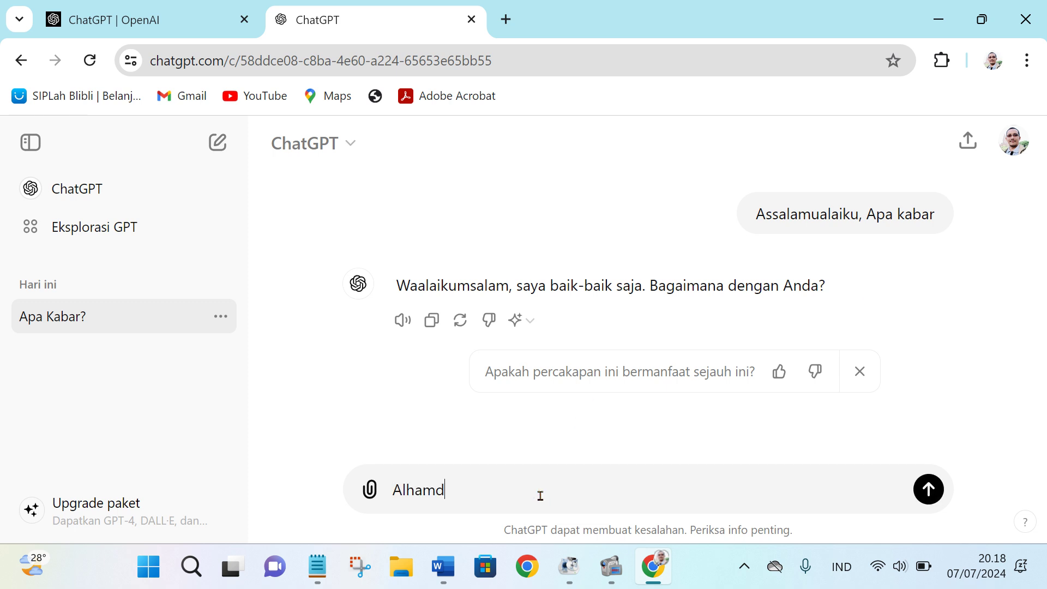
{"action": "type", "text": "ulillah Baik, Si"}
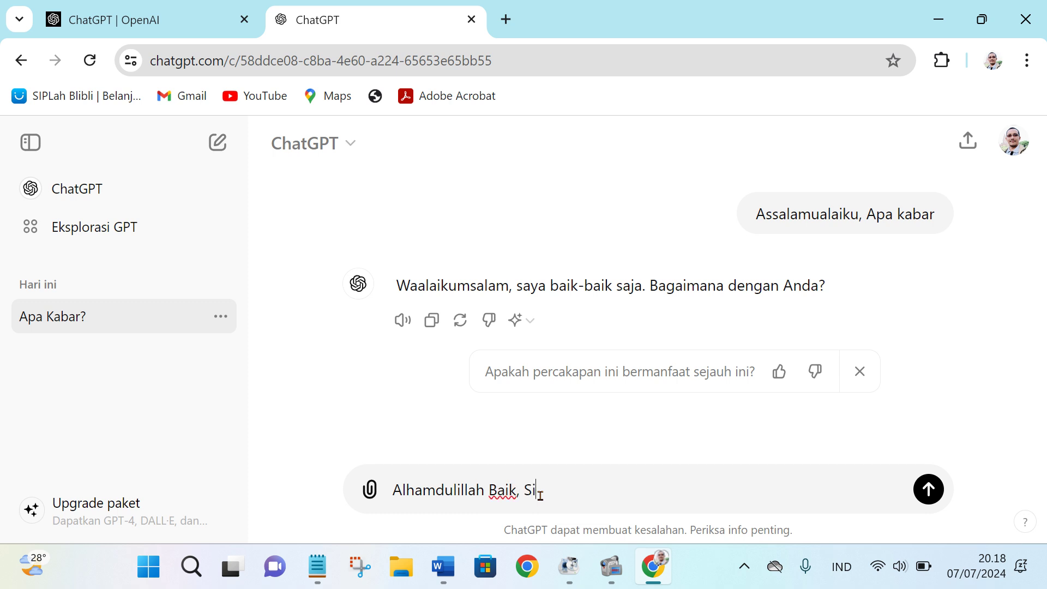
{"action": "type", "text": "apa Anda"}
{"action": "key", "text": "Return"}
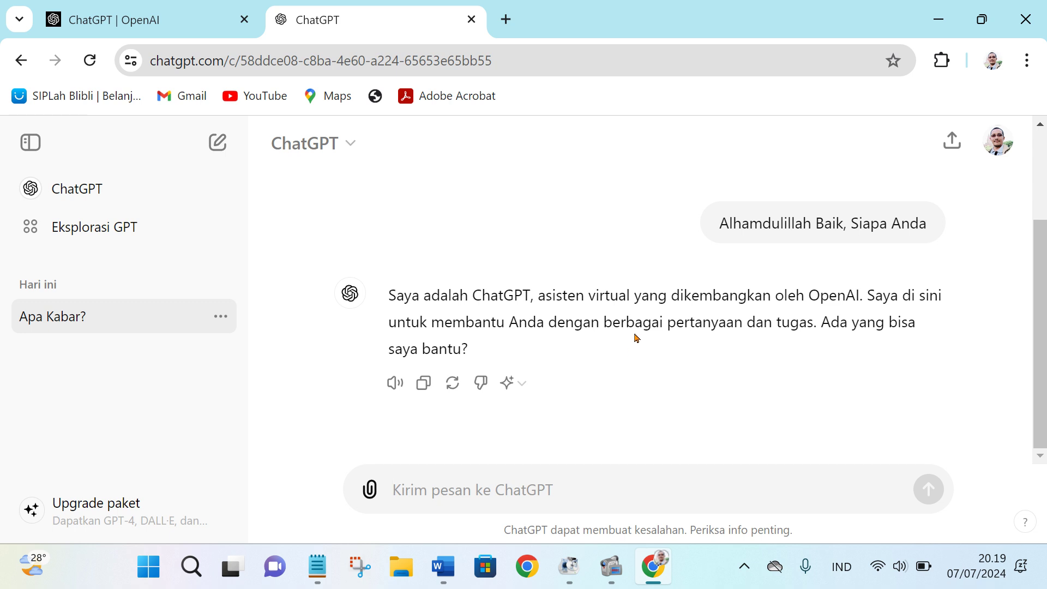
Look over the prepared prompt in Notepad and switch to Word to examine the learning objectives and hours in 2 CONTOH ATP 2.
{"action": "left_click", "coordinate": [320, 567]}
{"action": "scroll", "coordinate": [357, 257], "scroll_direction": "up", "scroll_amount": 2}
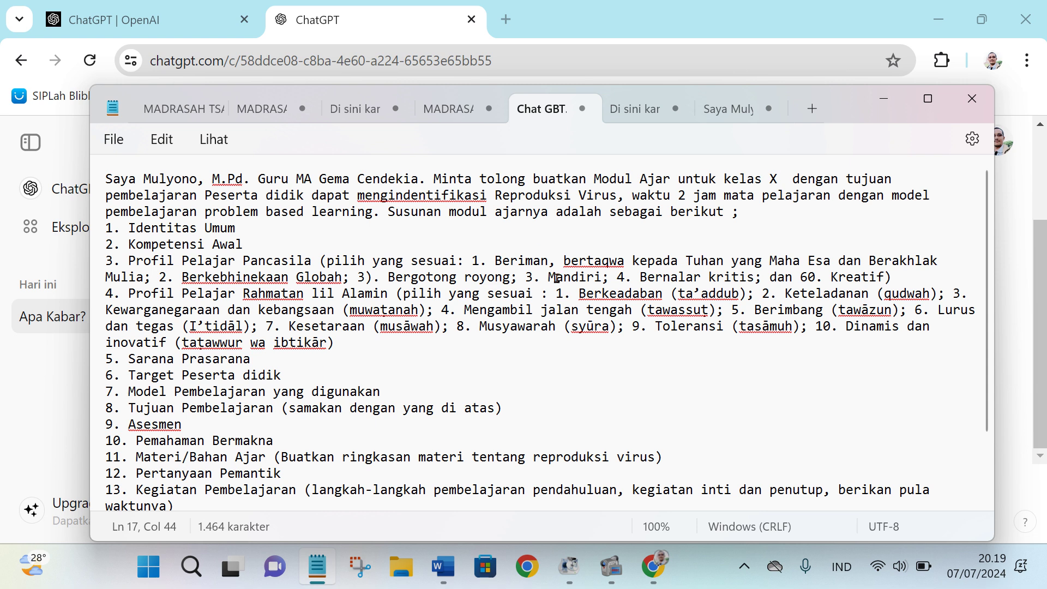
{"action": "left_click", "coordinate": [449, 577]}
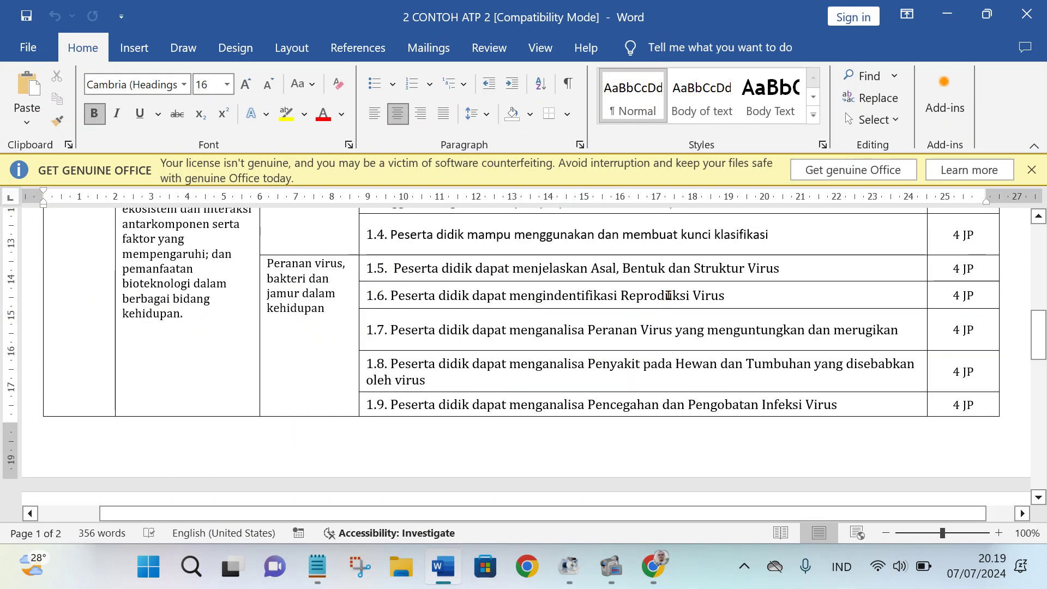
{"action": "scroll", "coordinate": [669, 295], "scroll_direction": "up", "scroll_amount": 5}
{"action": "scroll", "coordinate": [669, 295], "scroll_direction": "down", "scroll_amount": 4}
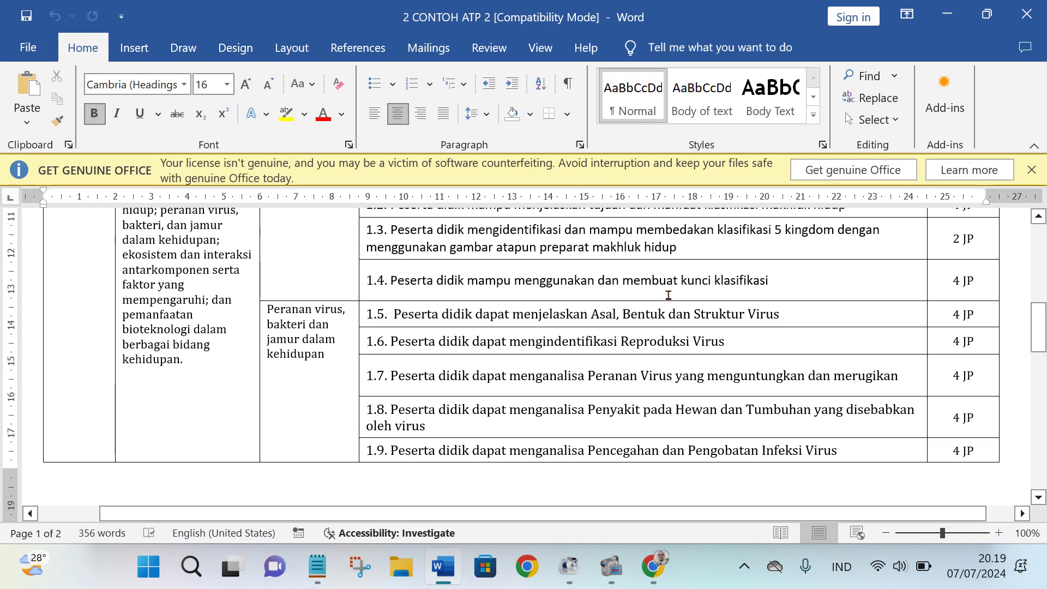
{"action": "scroll", "coordinate": [669, 295], "scroll_direction": "down", "scroll_amount": 3}
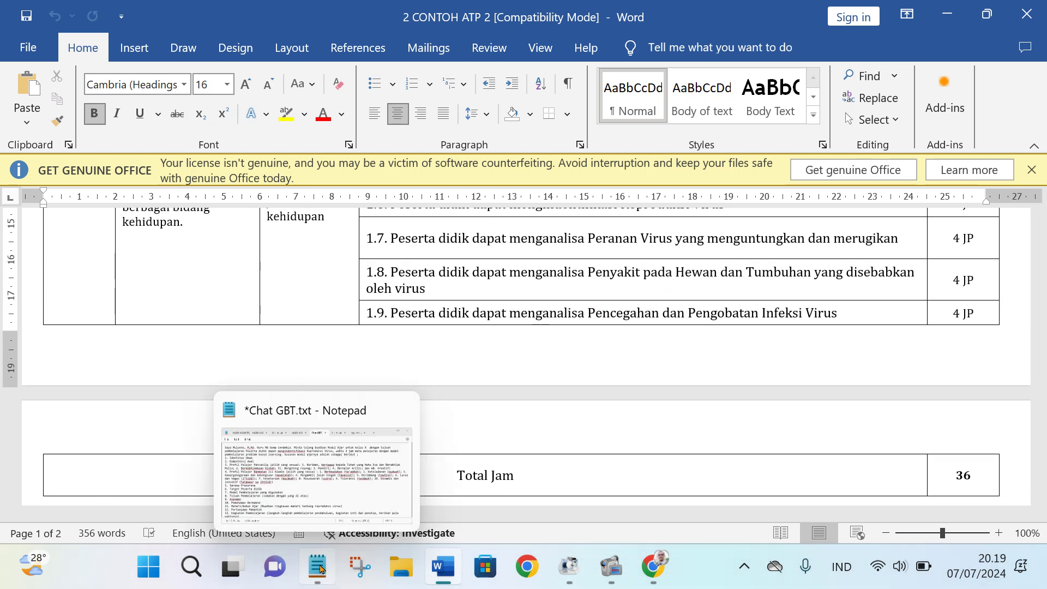
Return to Notepad and review the prompt's learning objective on Reproduksi Virus and its numbered module outline.
{"action": "left_click", "coordinate": [317, 566]}
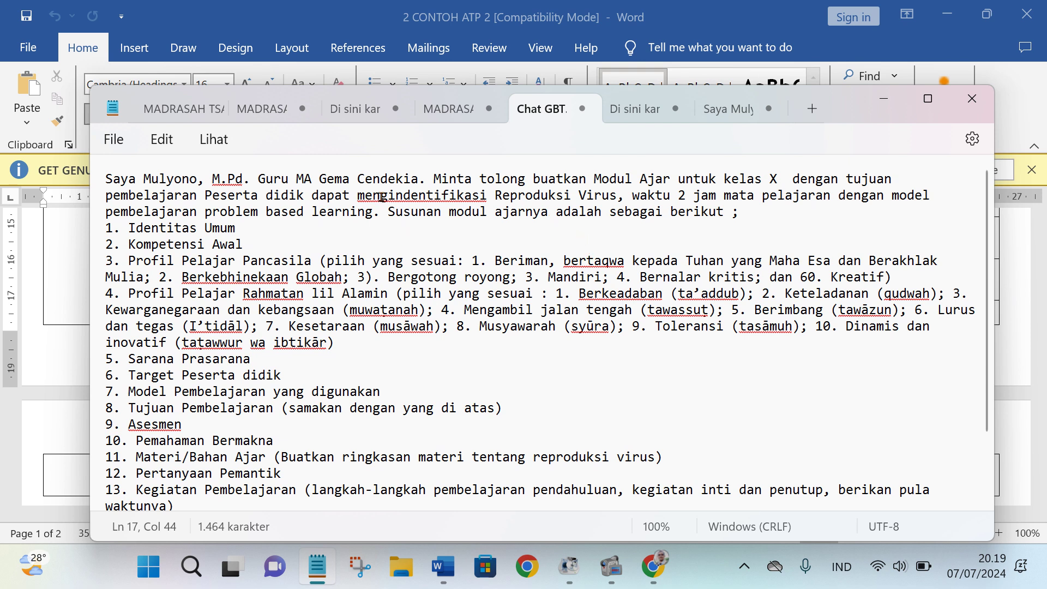
{"action": "left_click_drag", "start_coordinate": [215, 197], "coordinate": [615, 200]}
{"action": "left_click", "coordinate": [581, 227]}
{"action": "scroll", "coordinate": [419, 306], "scroll_direction": "down", "scroll_amount": 1}
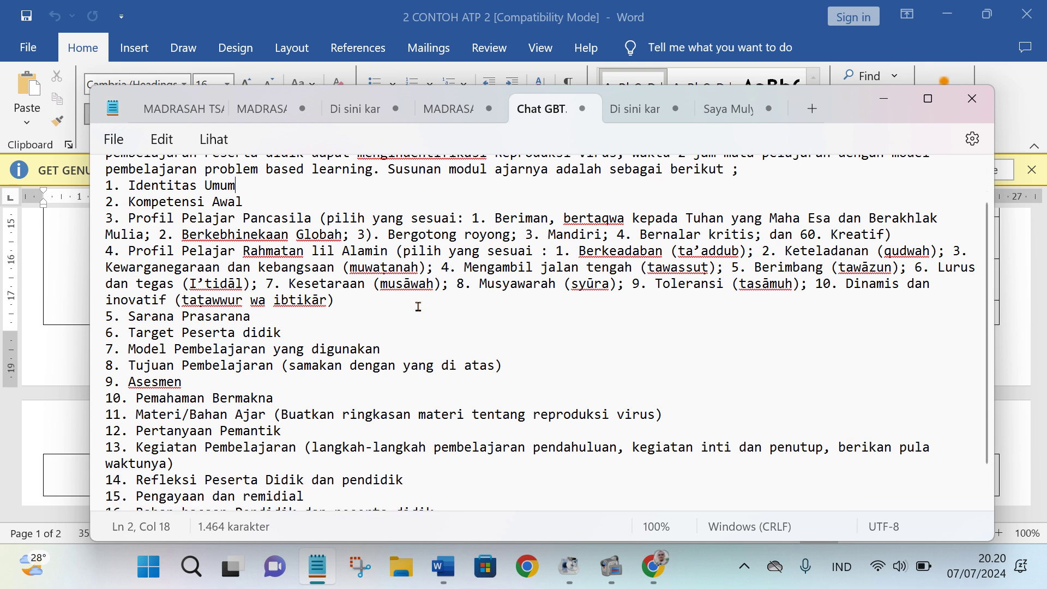
{"action": "scroll", "coordinate": [418, 306], "scroll_direction": "down", "scroll_amount": 1}
{"action": "scroll", "coordinate": [397, 324], "scroll_direction": "up", "scroll_amount": 2}
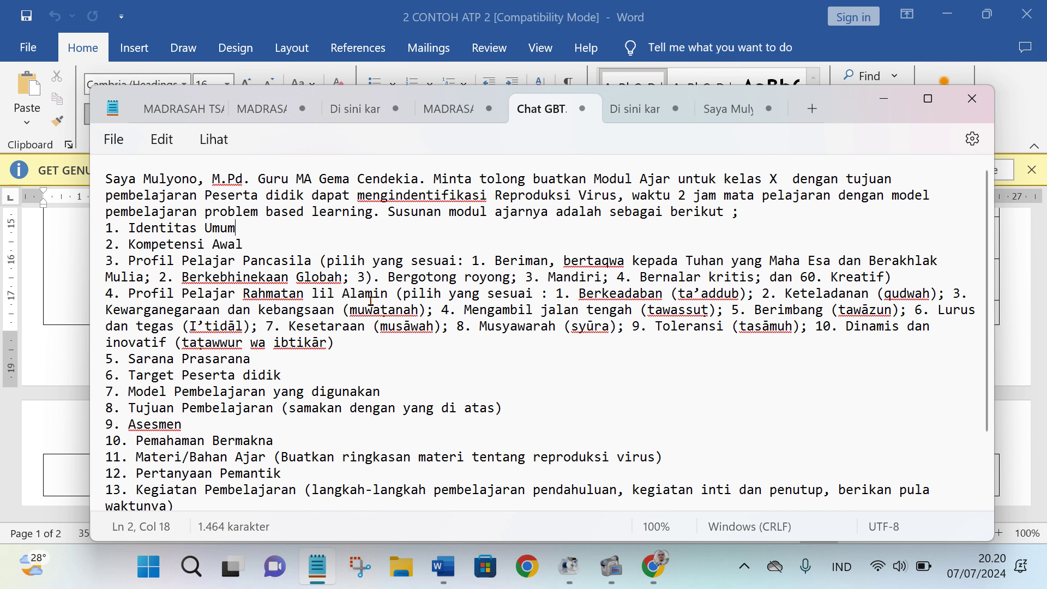
{"action": "left_click_drag", "start_coordinate": [129, 229], "coordinate": [243, 245]}
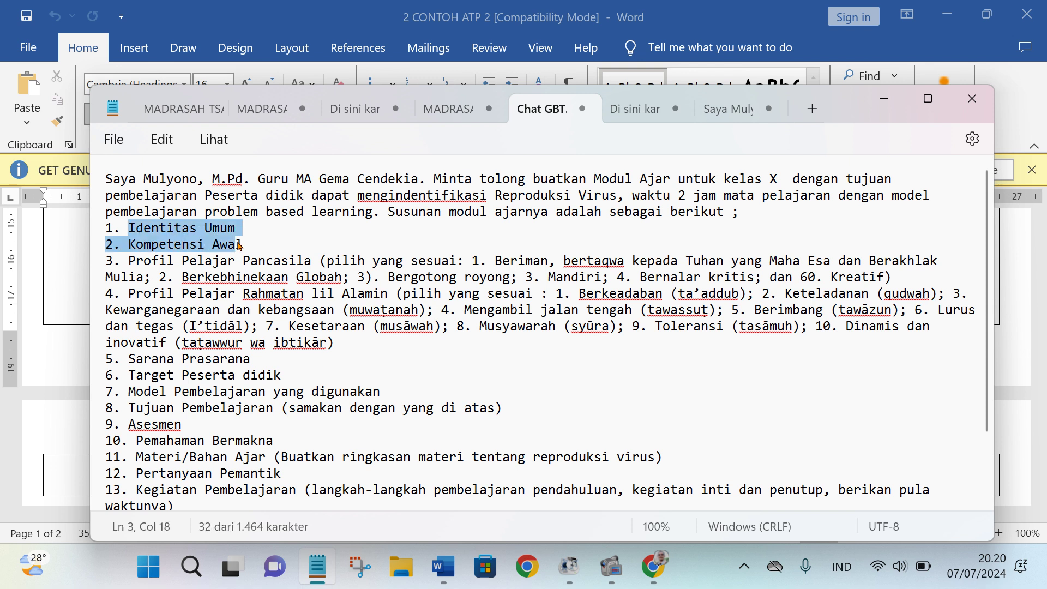
{"action": "left_click", "coordinate": [226, 307]}
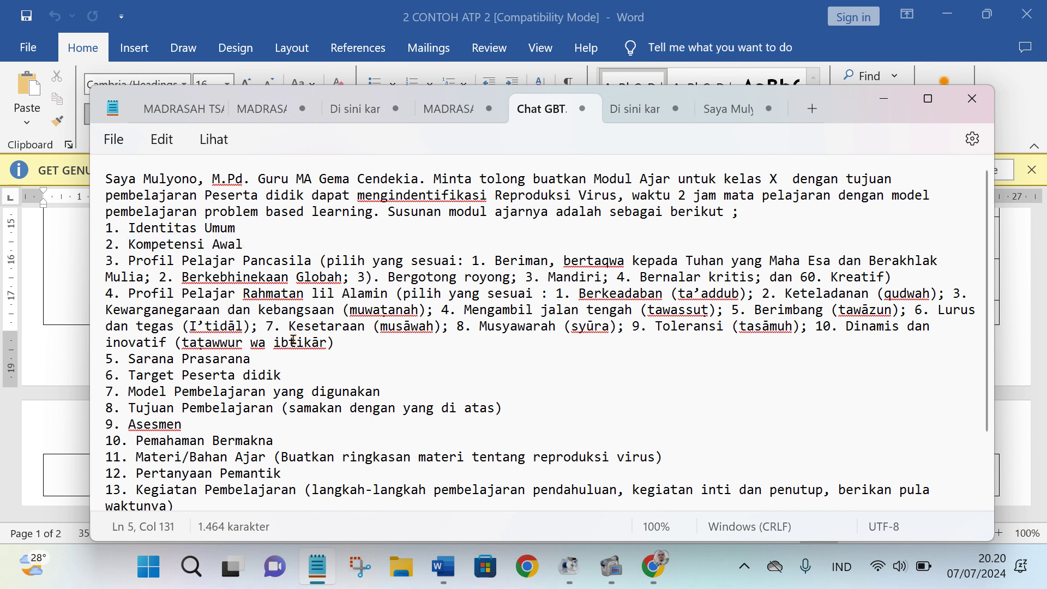
{"action": "scroll", "coordinate": [295, 343], "scroll_direction": "down", "scroll_amount": 2}
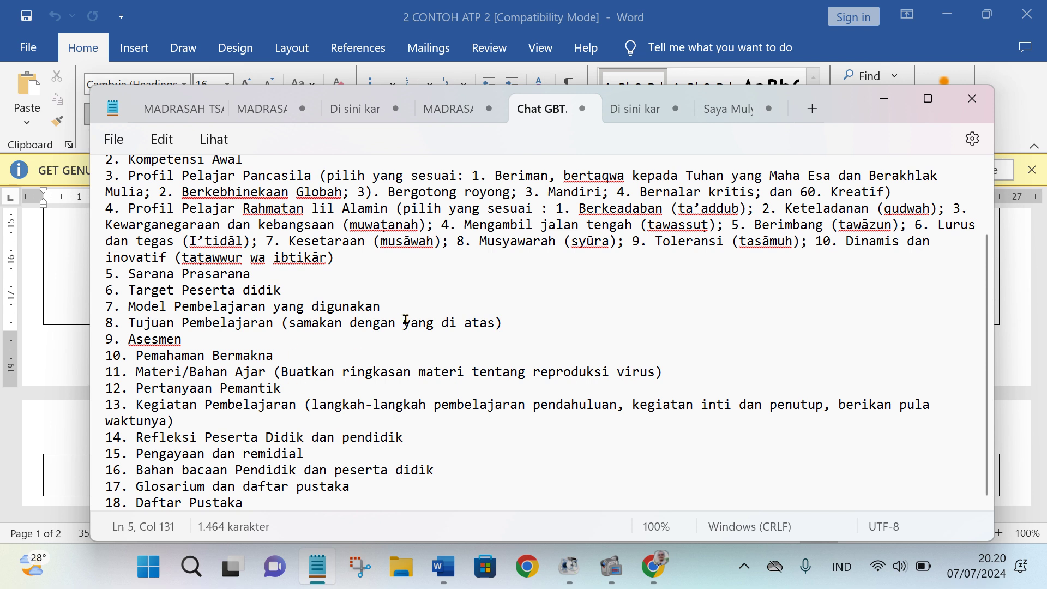
{"action": "scroll", "coordinate": [443, 309], "scroll_direction": "up", "scroll_amount": 2}
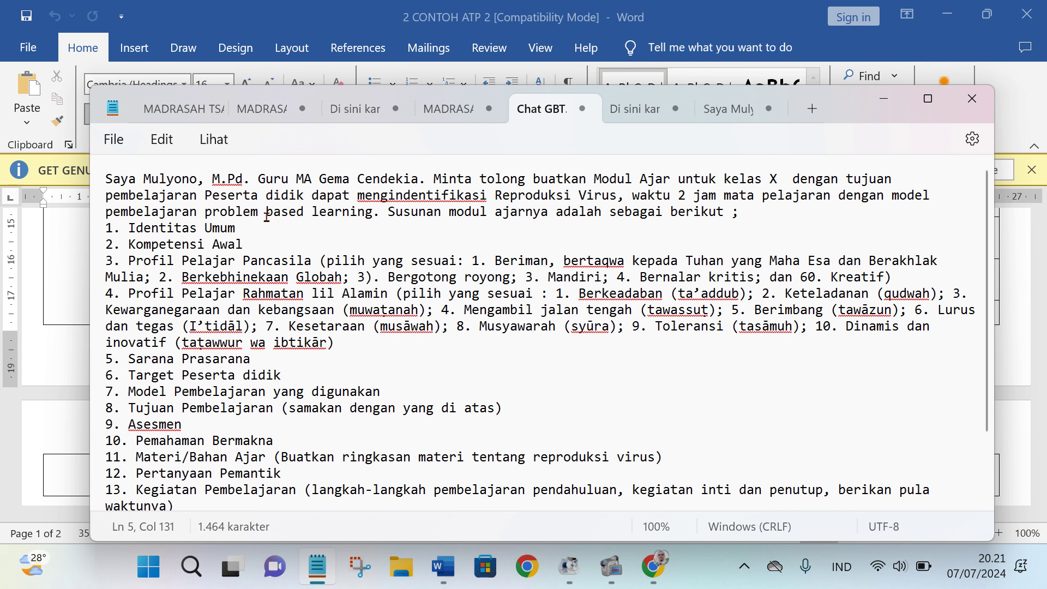
Examine the prompt's objective, the Pancasila and Rahmatan lil Alamin profile options, and the outline items down to Daftar Pustaka.
{"action": "left_click_drag", "start_coordinate": [212, 196], "coordinate": [597, 203]}
{"action": "left_click", "coordinate": [577, 214]}
{"action": "left_click_drag", "start_coordinate": [497, 264], "coordinate": [544, 312]}
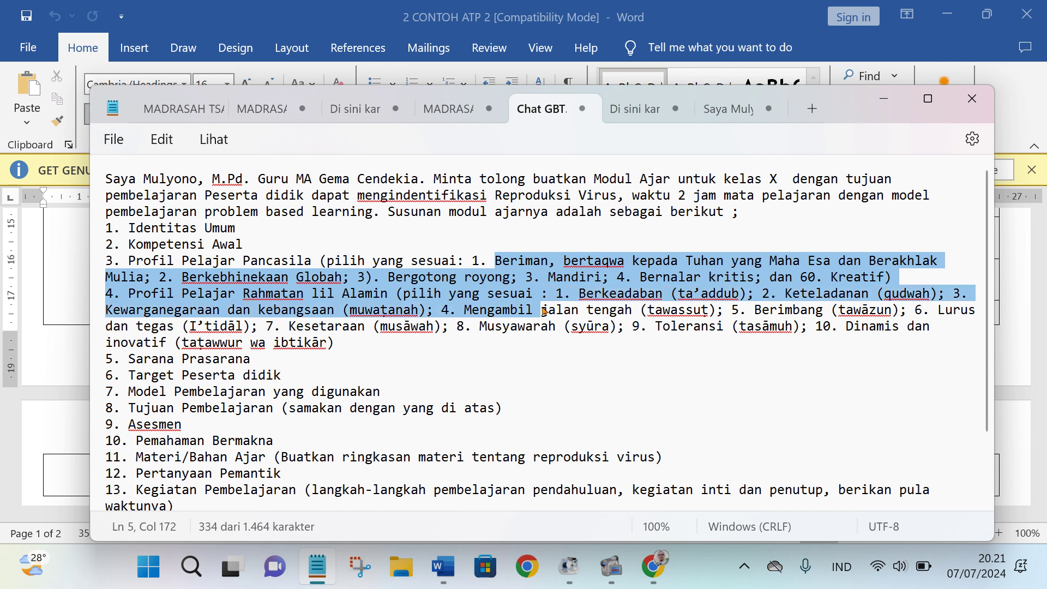
{"action": "left_click", "coordinate": [418, 286]}
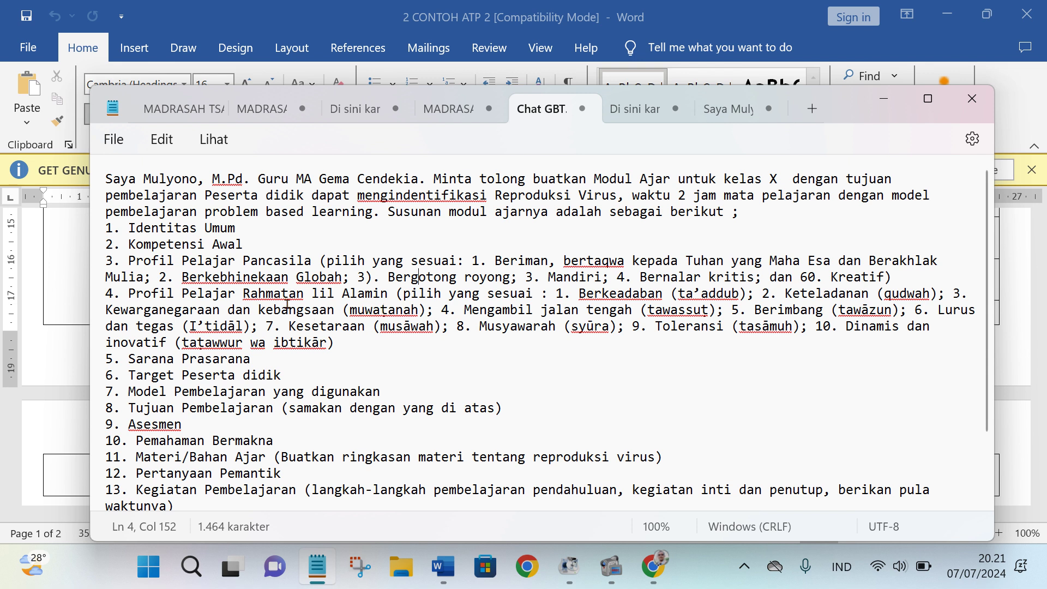
{"action": "scroll", "coordinate": [312, 311], "scroll_direction": "down", "scroll_amount": 2}
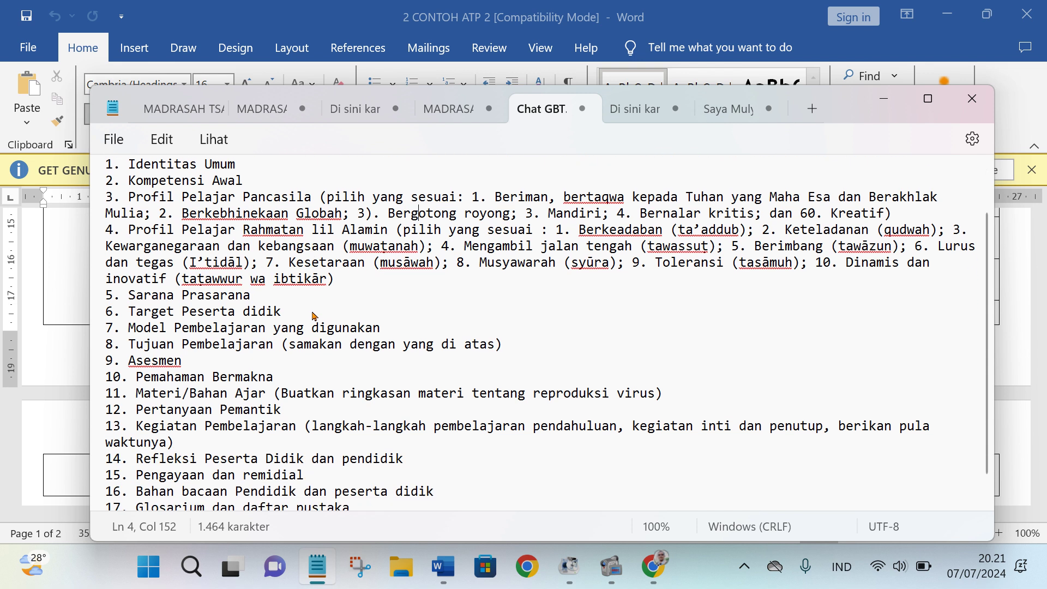
{"action": "scroll", "coordinate": [180, 313], "scroll_direction": "down", "scroll_amount": 1}
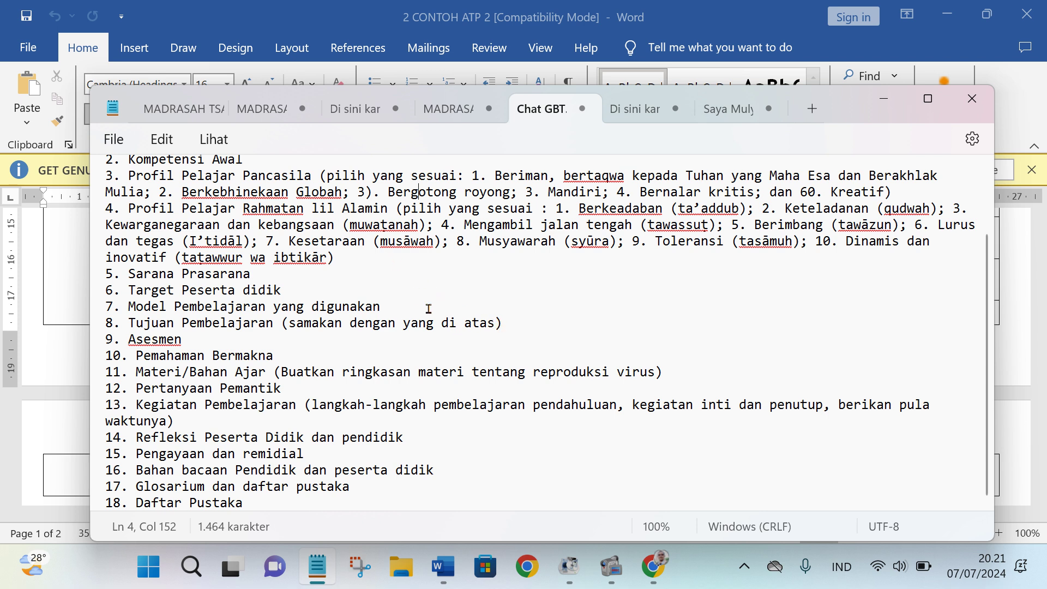
{"action": "scroll", "coordinate": [428, 309], "scroll_direction": "up", "scroll_amount": 3}
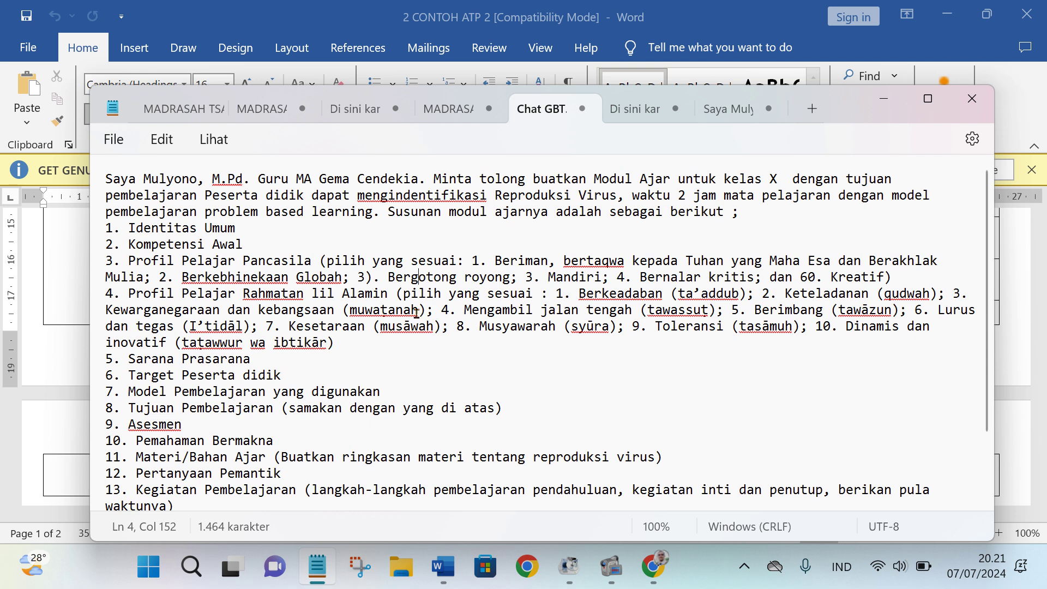
{"action": "scroll", "coordinate": [416, 314], "scroll_direction": "down", "scroll_amount": 2}
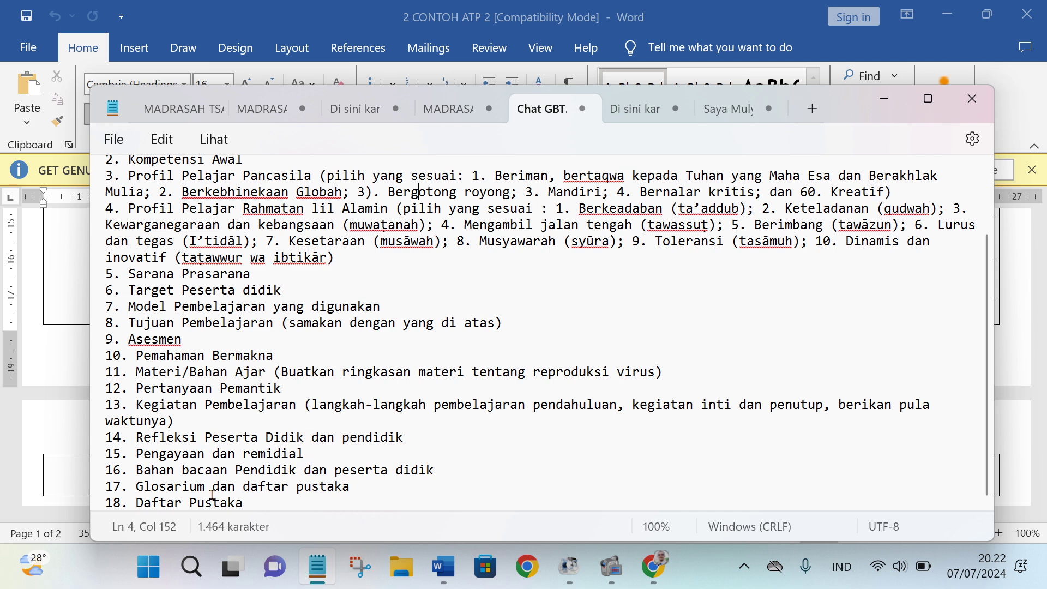
Remove "dan daftar pustaka" from item 17 of the prompt so that it reads only "Glosarium".
{"action": "left_click_drag", "start_coordinate": [353, 485], "coordinate": [210, 494]}
{"action": "double_click", "coordinate": [248, 488]}
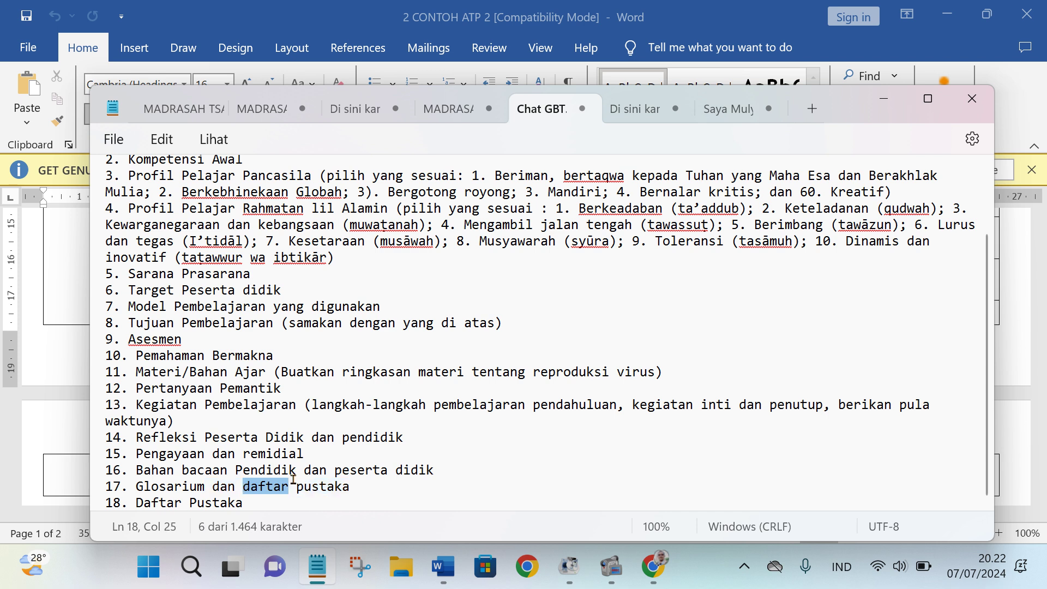
{"action": "left_click", "coordinate": [355, 485]}
{"action": "left_click_drag", "start_coordinate": [359, 479], "coordinate": [214, 490]}
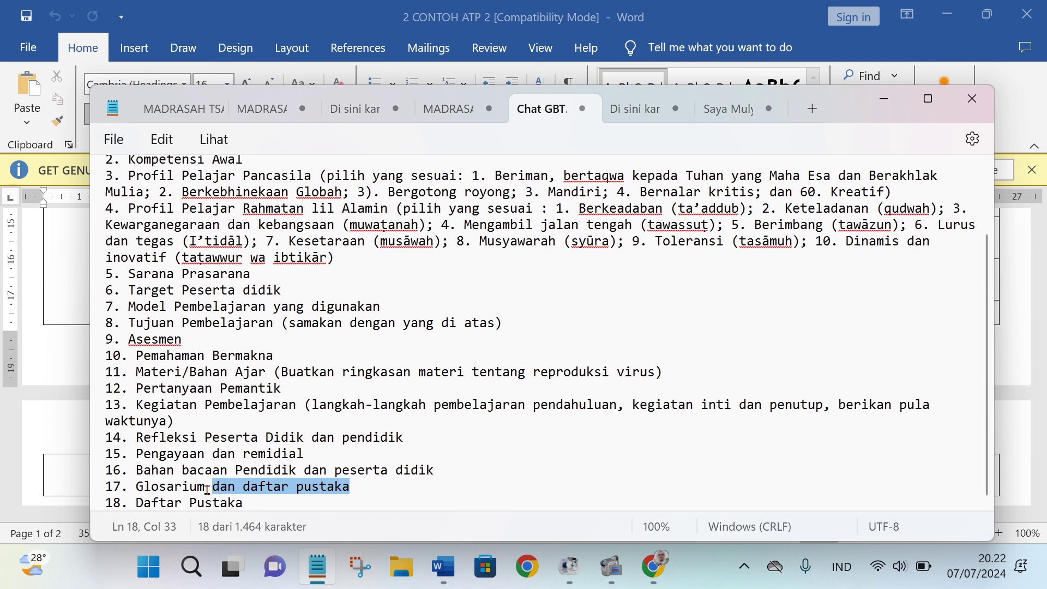
{"action": "key", "text": "BackSpace"}
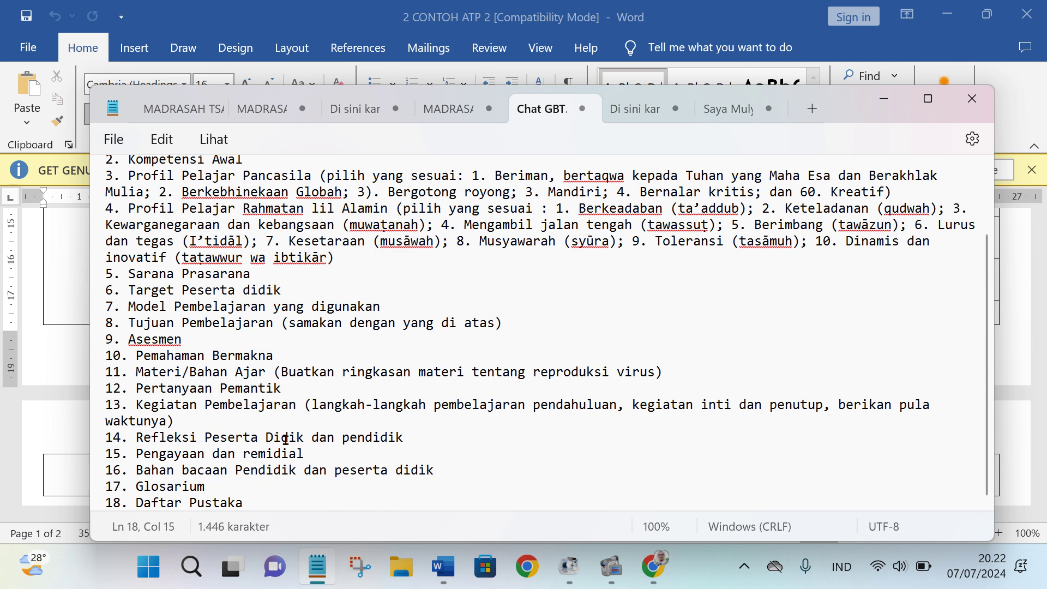
Copy the entire prompt text, from the teacher introduction down to item 18 Daftar Pustaka.
{"action": "scroll", "coordinate": [284, 412], "scroll_direction": "up", "scroll_amount": 2}
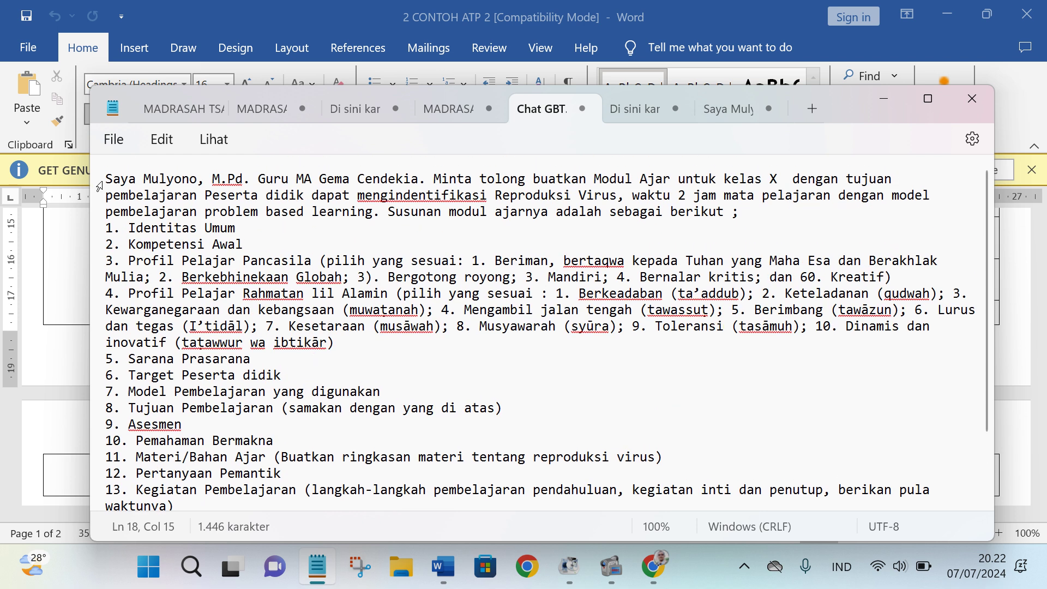
{"action": "left_click_drag", "start_coordinate": [107, 178], "coordinate": [398, 490]}
{"action": "scroll", "coordinate": [220, 239], "scroll_direction": "up", "scroll_amount": 2}
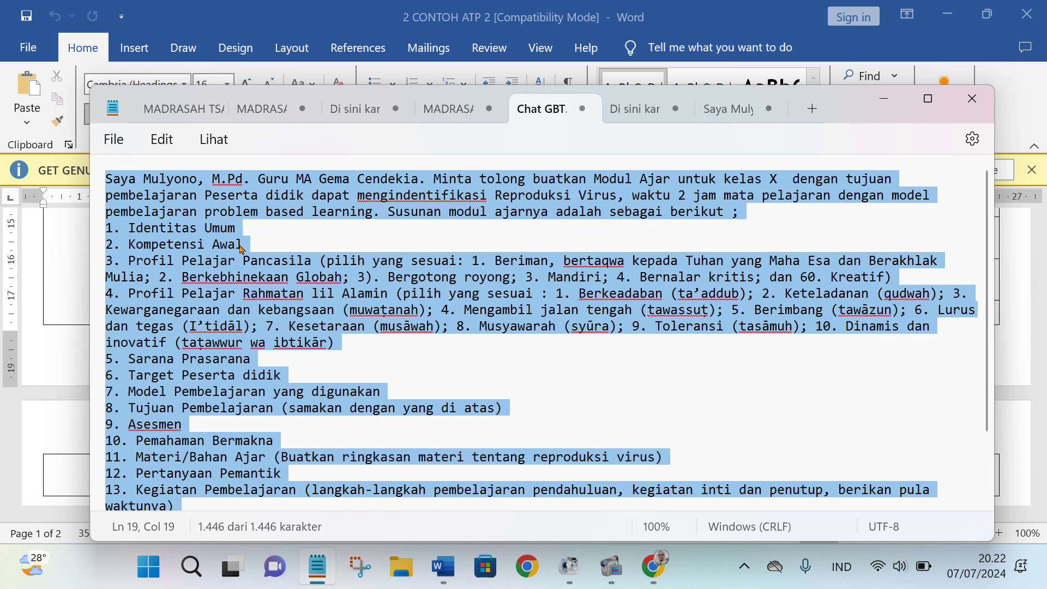
{"action": "right_click", "coordinate": [213, 229]}
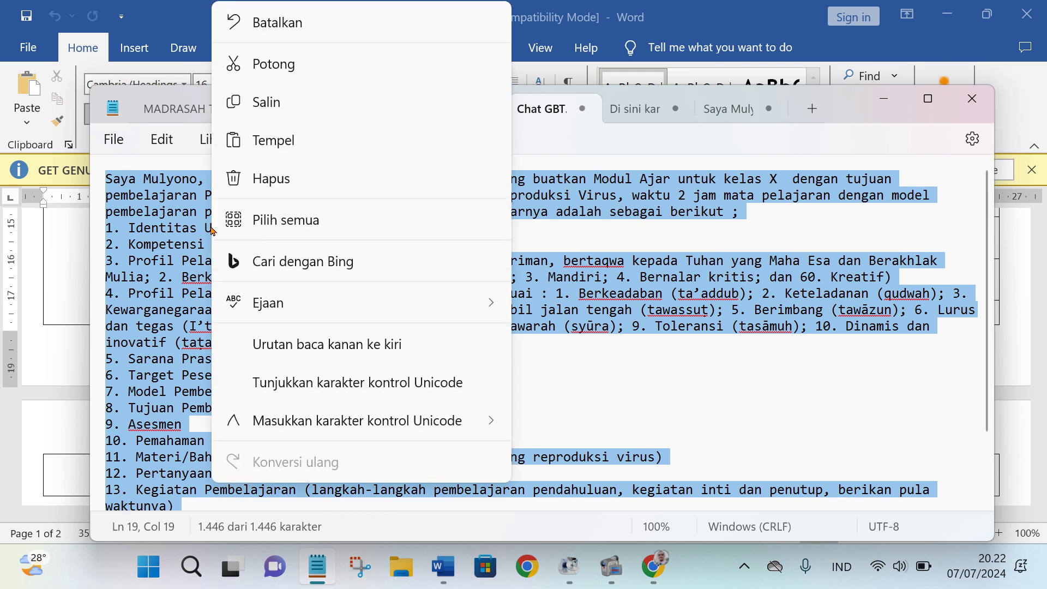
{"action": "left_click", "coordinate": [269, 103]}
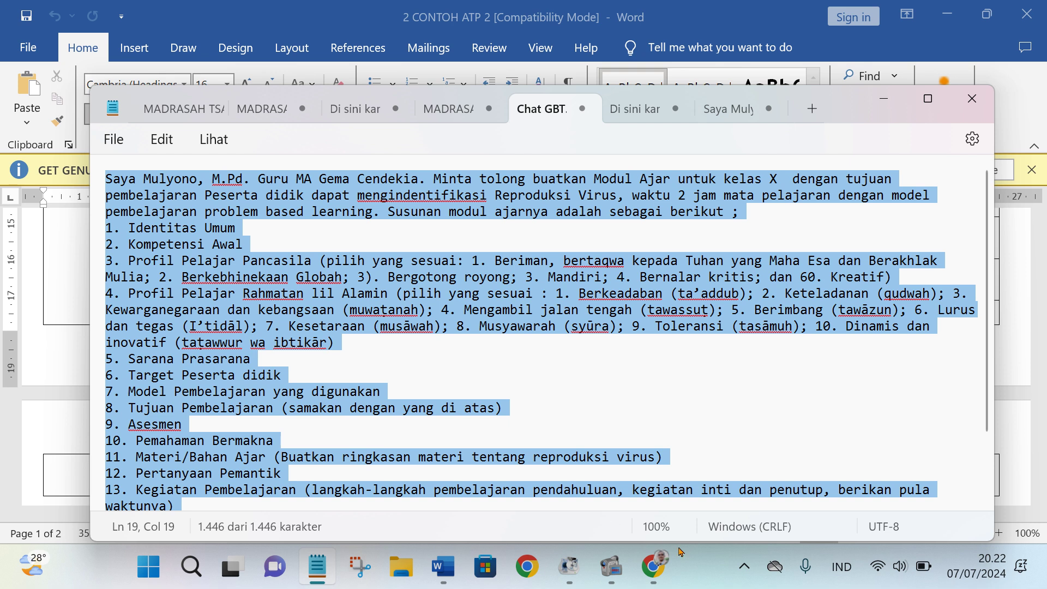
Switch to the ChatGPT conversation in Chrome, paste the copied Modul Ajar prompt as a message and send it.
{"action": "left_click", "coordinate": [660, 571]}
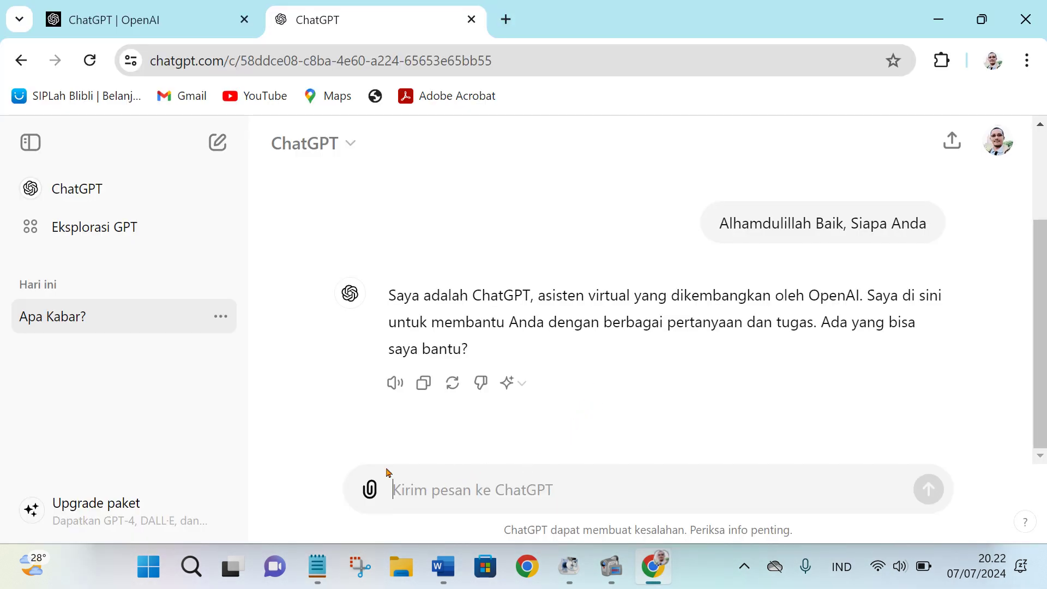
{"action": "right_click", "coordinate": [444, 497]}
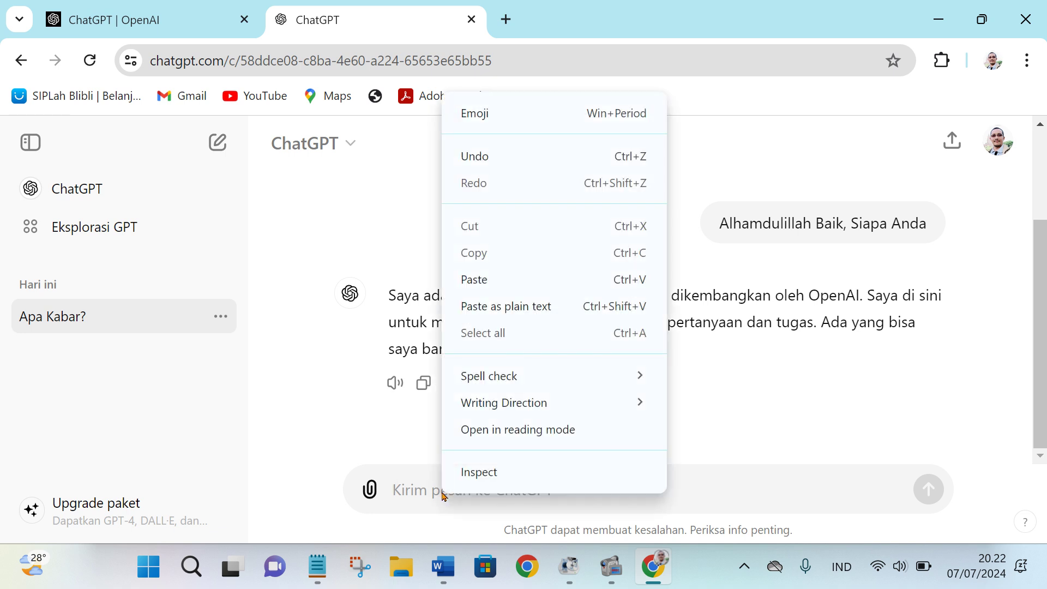
{"action": "left_click", "coordinate": [475, 279]}
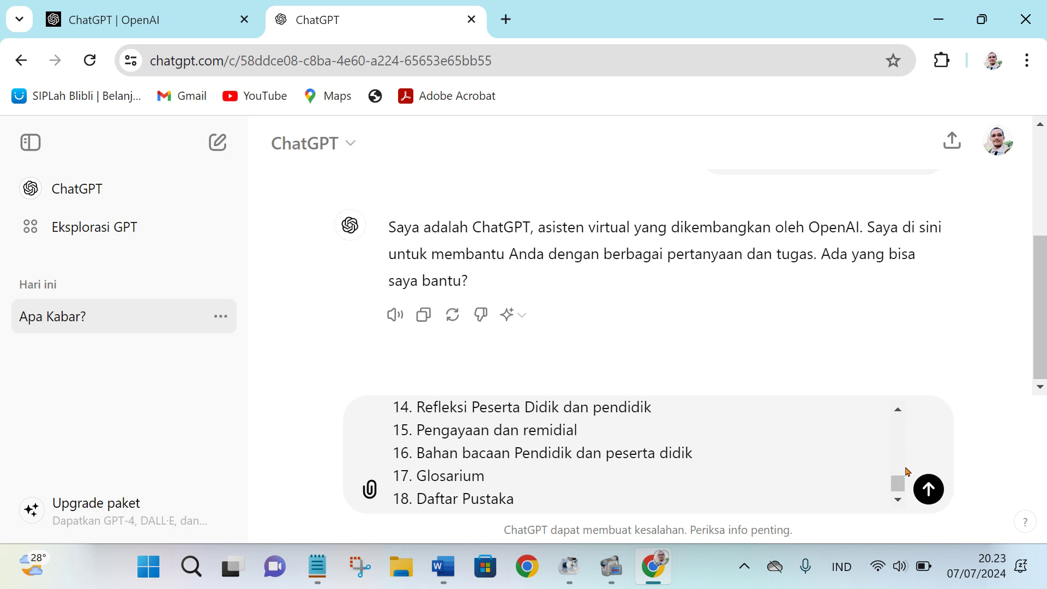
{"action": "left_click", "coordinate": [929, 489]}
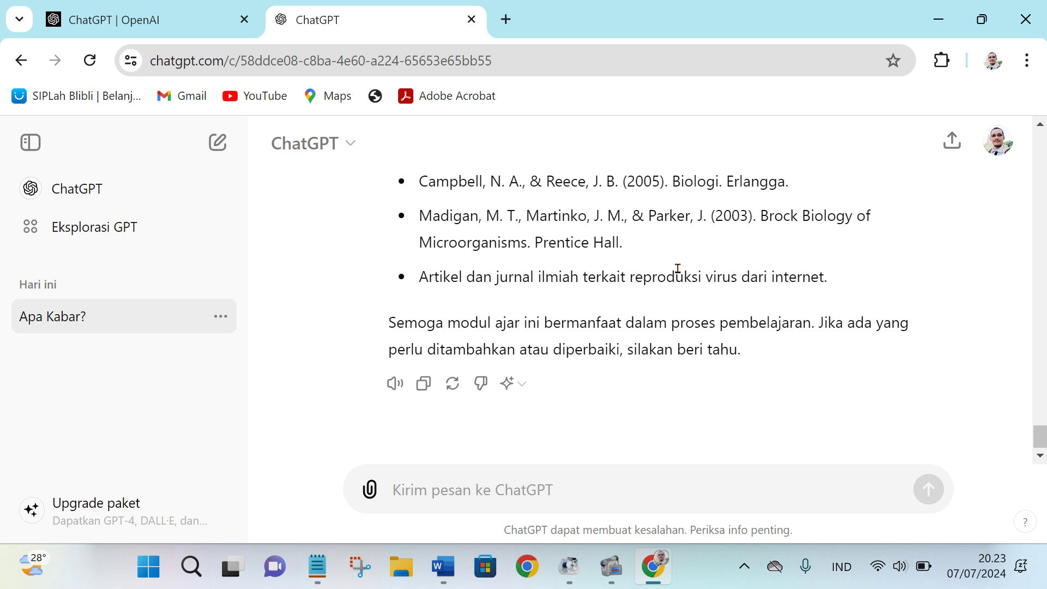
Look over the conversation from the first greeting through the sent prompt to the generated module's Identitas Umum section.
{"action": "scroll", "coordinate": [678, 269], "scroll_direction": "up", "scroll_amount": 20}
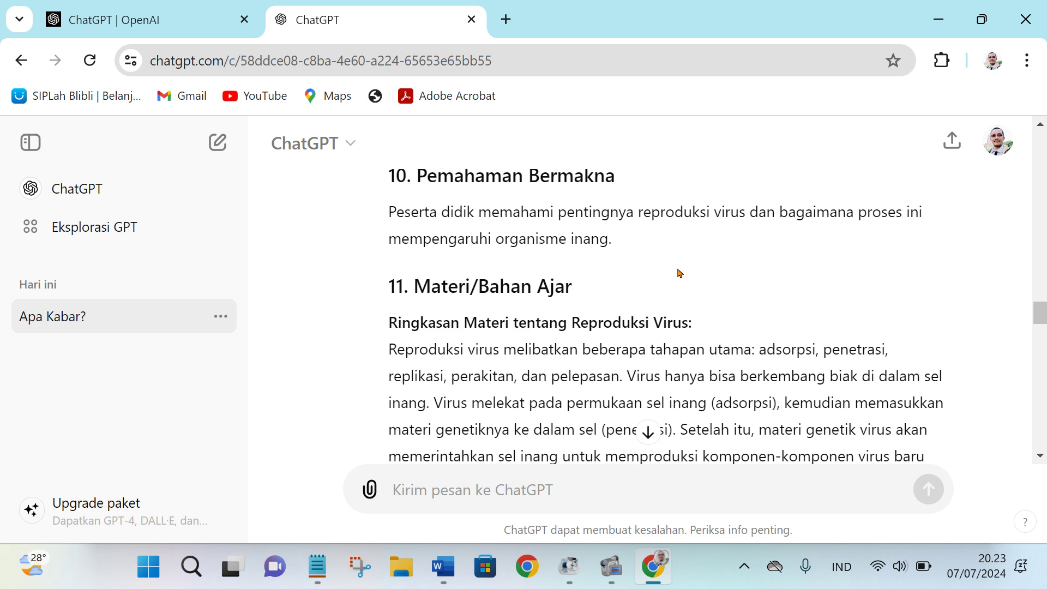
{"action": "scroll", "coordinate": [679, 273], "scroll_direction": "up", "scroll_amount": 20}
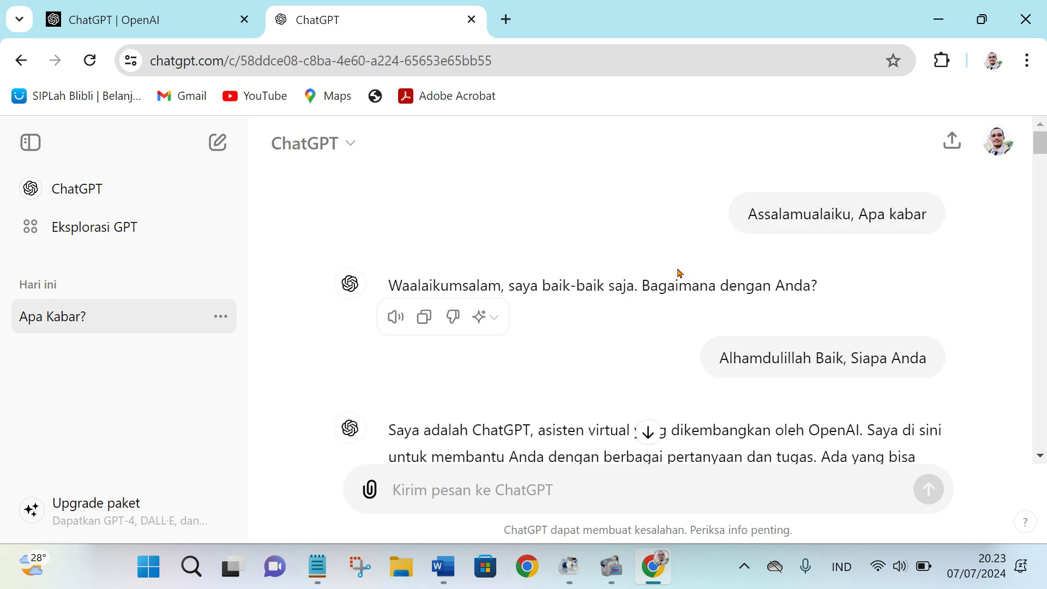
{"action": "scroll", "coordinate": [680, 273], "scroll_direction": "down", "scroll_amount": 6}
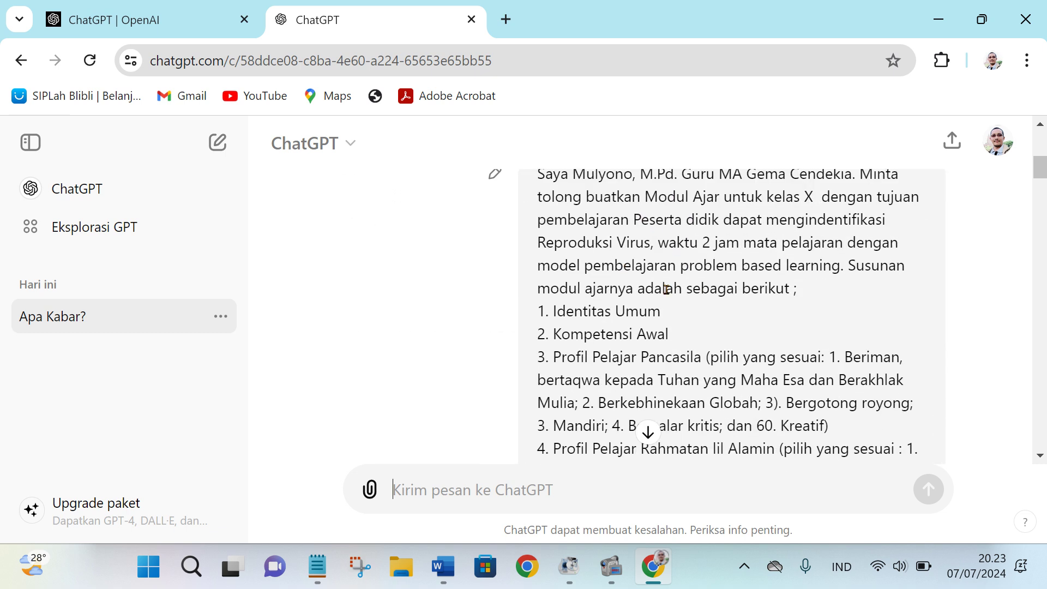
{"action": "scroll", "coordinate": [667, 289], "scroll_direction": "up", "scroll_amount": 5}
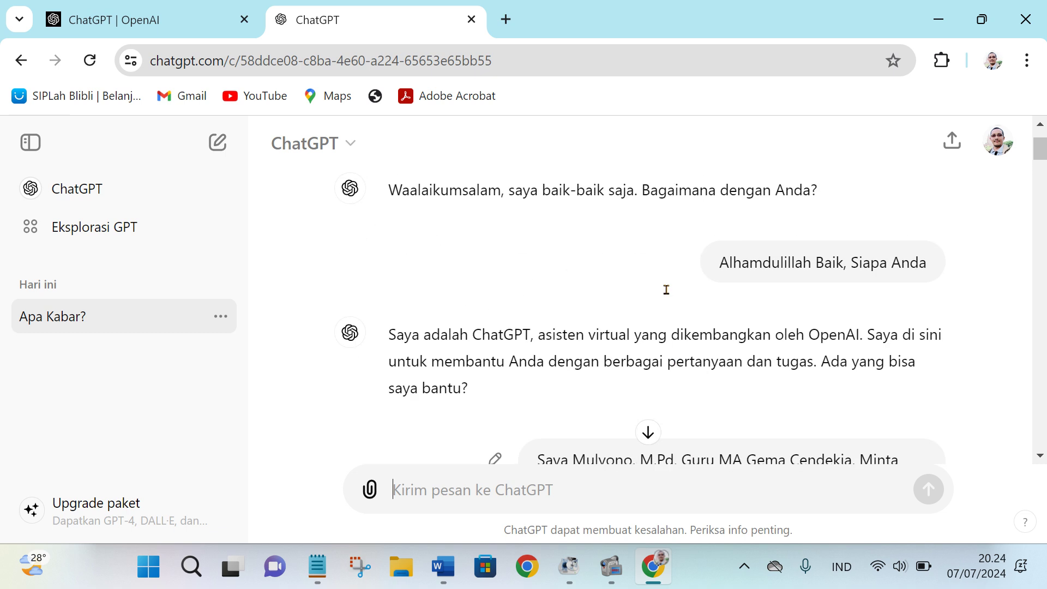
{"action": "scroll", "coordinate": [668, 292], "scroll_direction": "down", "scroll_amount": 10}
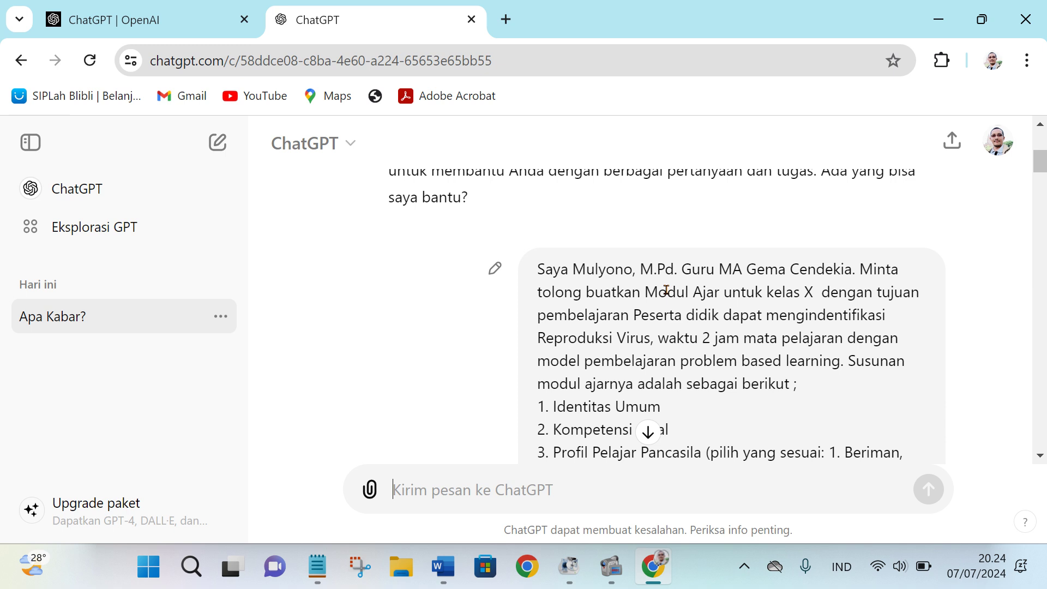
{"action": "scroll", "coordinate": [666, 290], "scroll_direction": "down", "scroll_amount": 5}
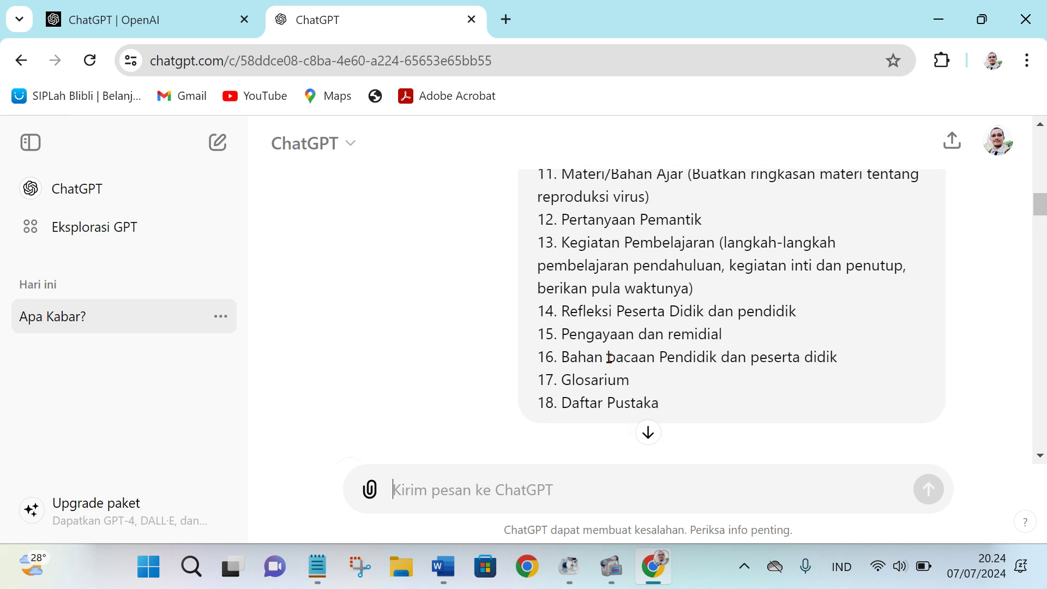
{"action": "scroll", "coordinate": [643, 286], "scroll_direction": "down", "scroll_amount": 4}
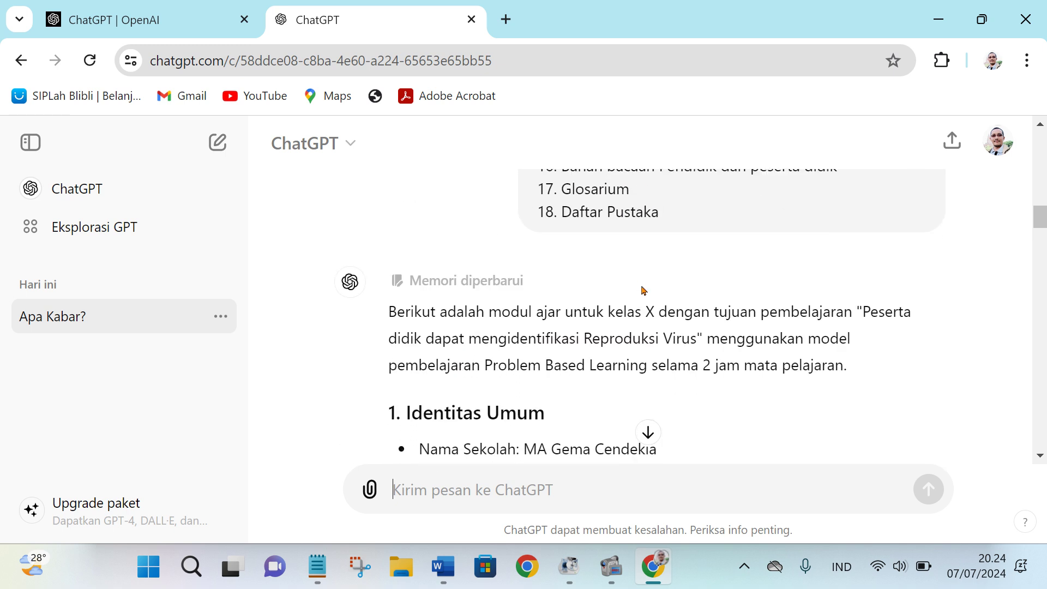
{"action": "scroll", "coordinate": [643, 291], "scroll_direction": "down", "scroll_amount": 2}
{"action": "left_click", "coordinate": [467, 185]}
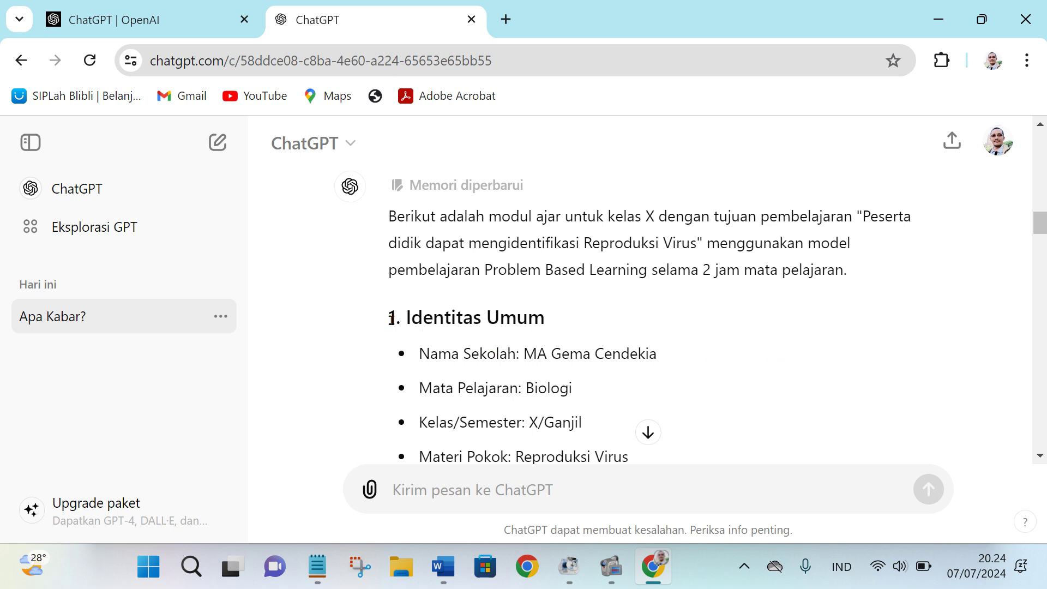
Copy the generated module from "1. Identitas Umum" through the last Daftar Pustaka entry, leaving out the closing remark.
{"action": "left_click_drag", "start_coordinate": [391, 318], "coordinate": [768, 347]}
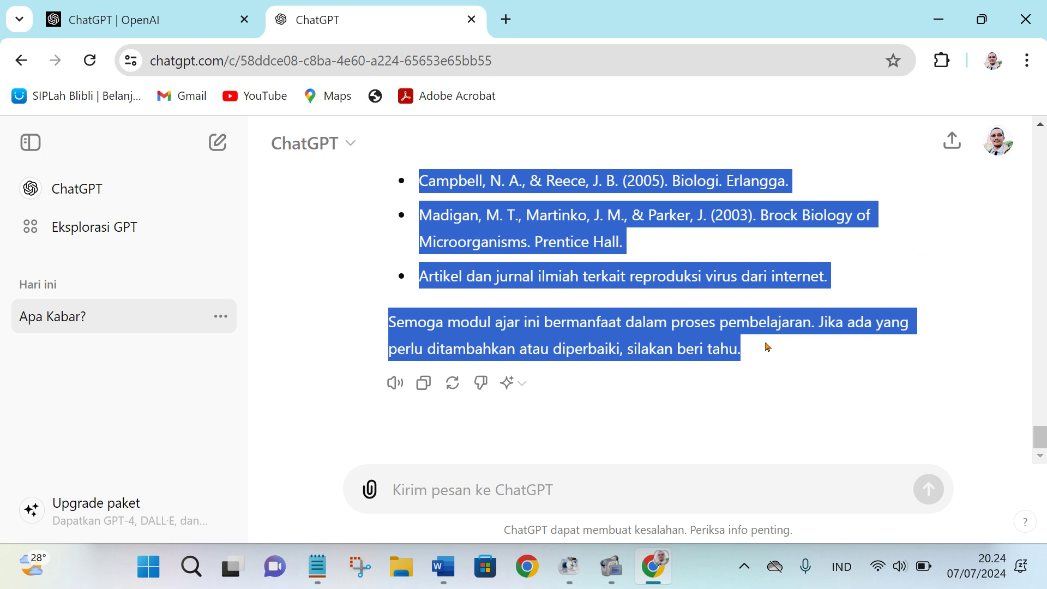
{"action": "left_click_drag", "start_coordinate": [768, 347], "coordinate": [845, 271]}
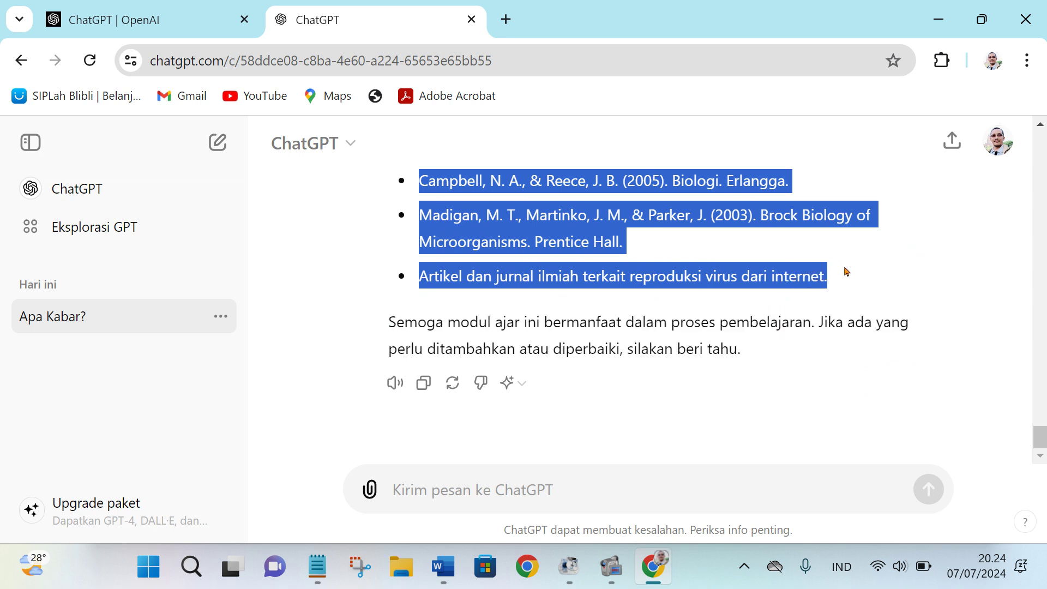
{"action": "scroll", "coordinate": [561, 278], "scroll_direction": "up", "scroll_amount": 5}
{"action": "scroll", "coordinate": [560, 282], "scroll_direction": "down", "scroll_amount": 2}
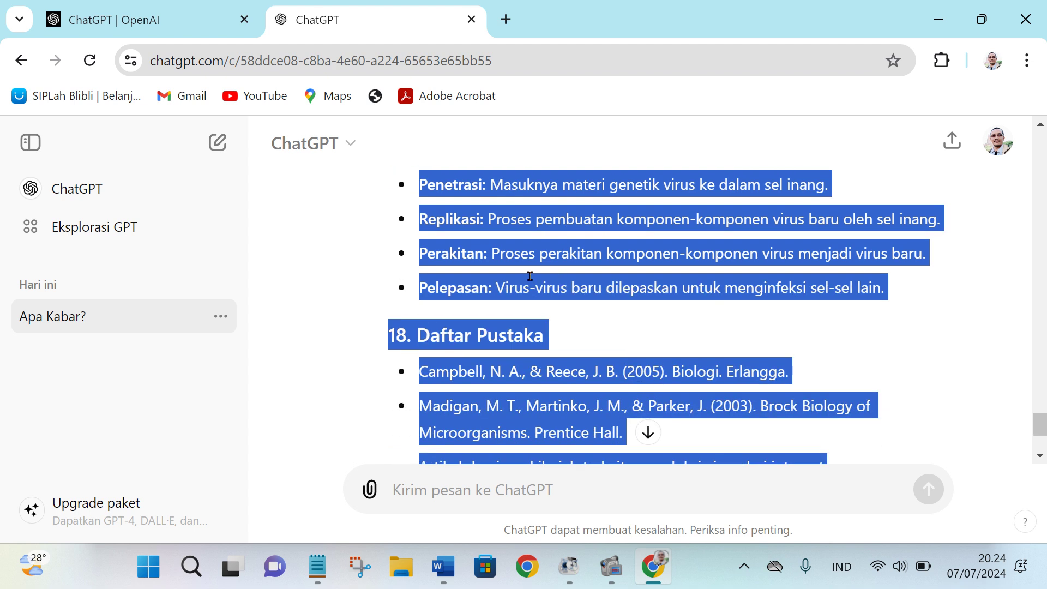
{"action": "right_click", "coordinate": [532, 257]}
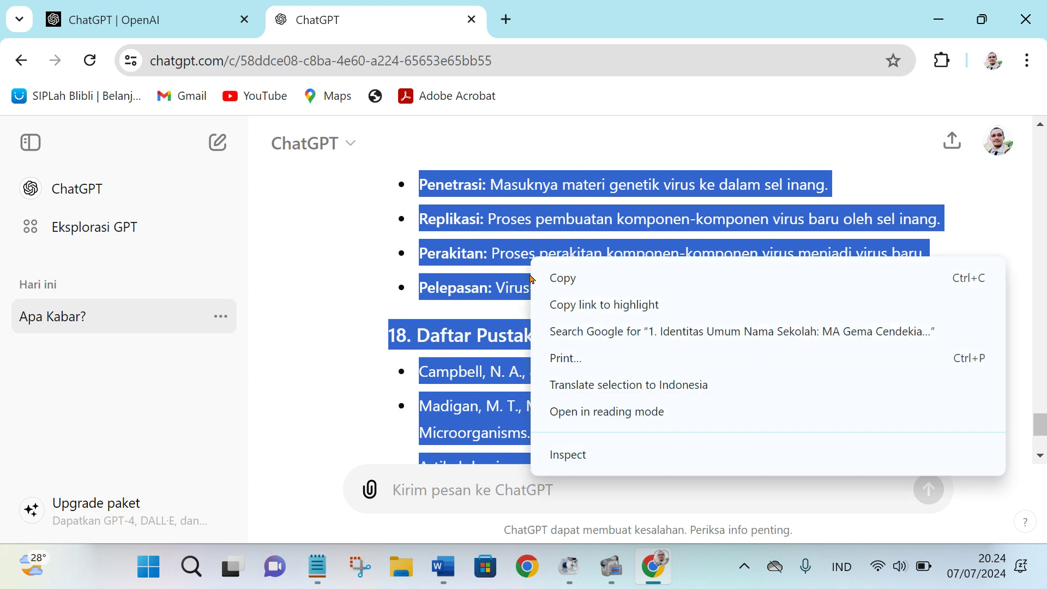
{"action": "left_click", "coordinate": [563, 278]}
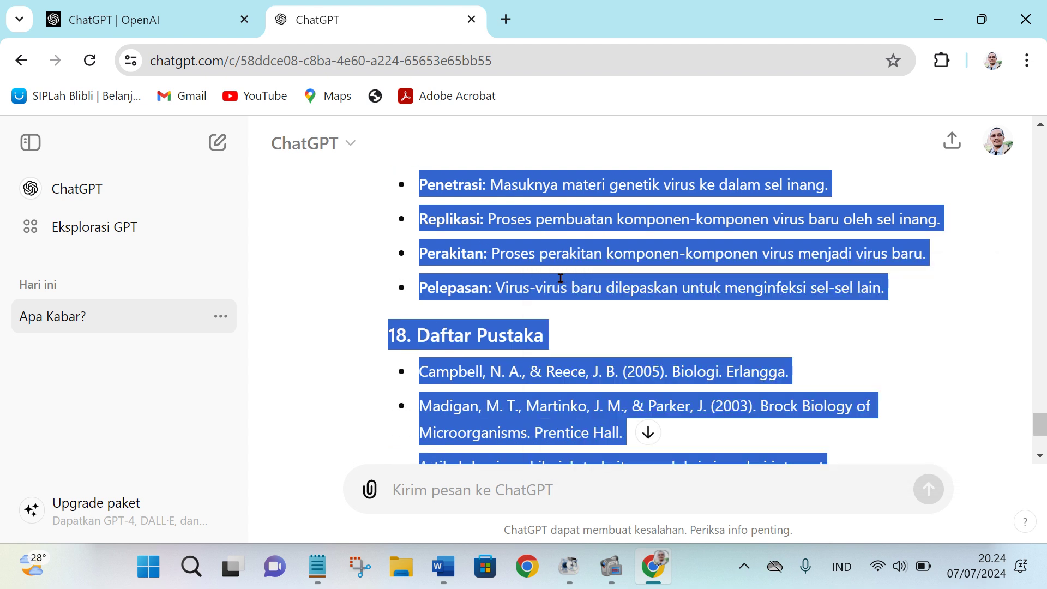
Switch to Word and create a new blank document.
{"action": "left_click", "coordinate": [444, 578]}
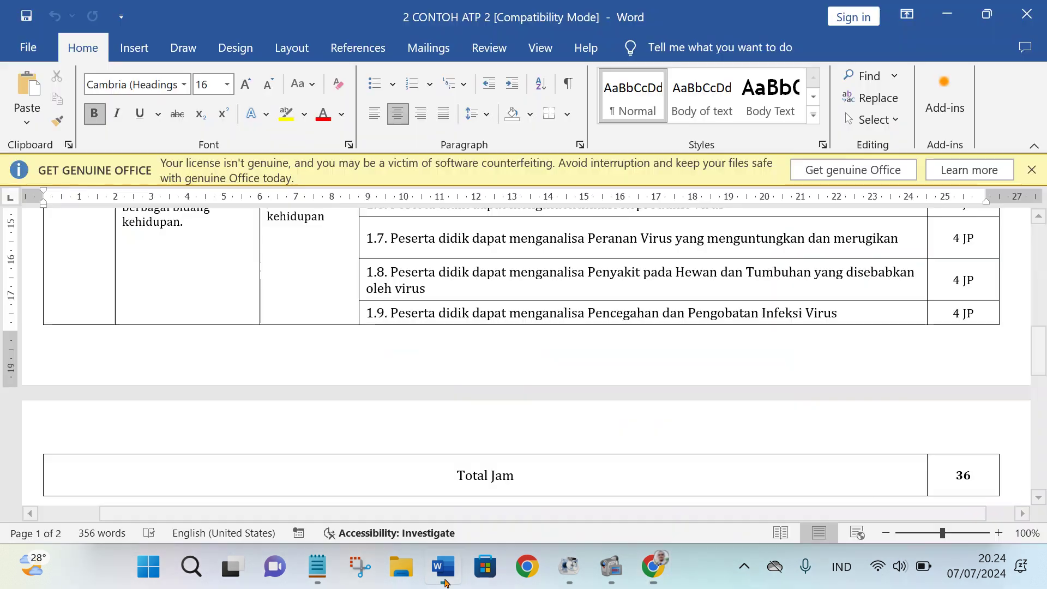
{"action": "left_click", "coordinate": [18, 50]}
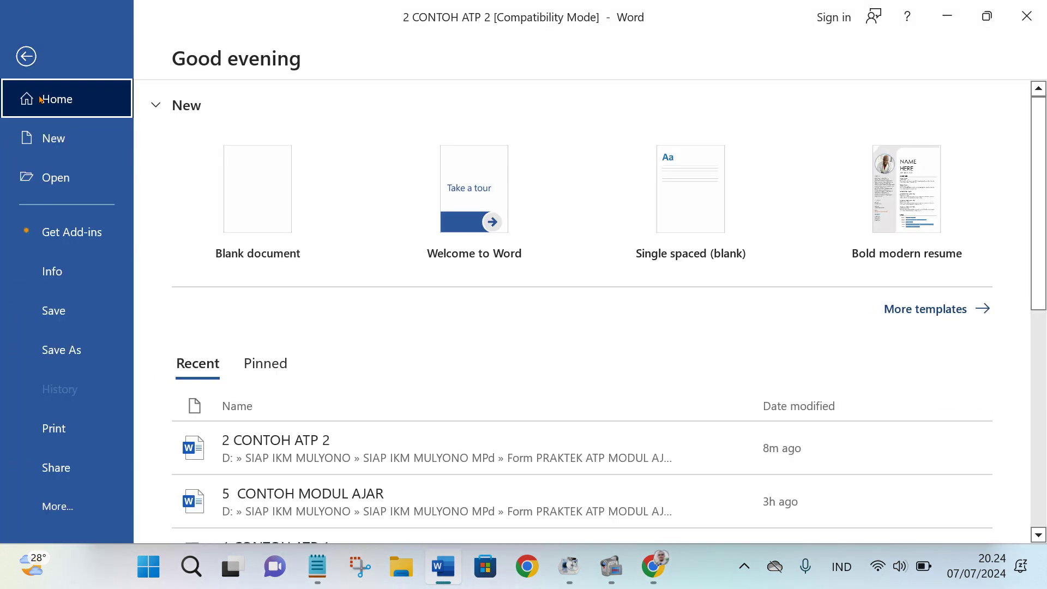
{"action": "left_click", "coordinate": [69, 146]}
{"action": "left_click", "coordinate": [307, 204]}
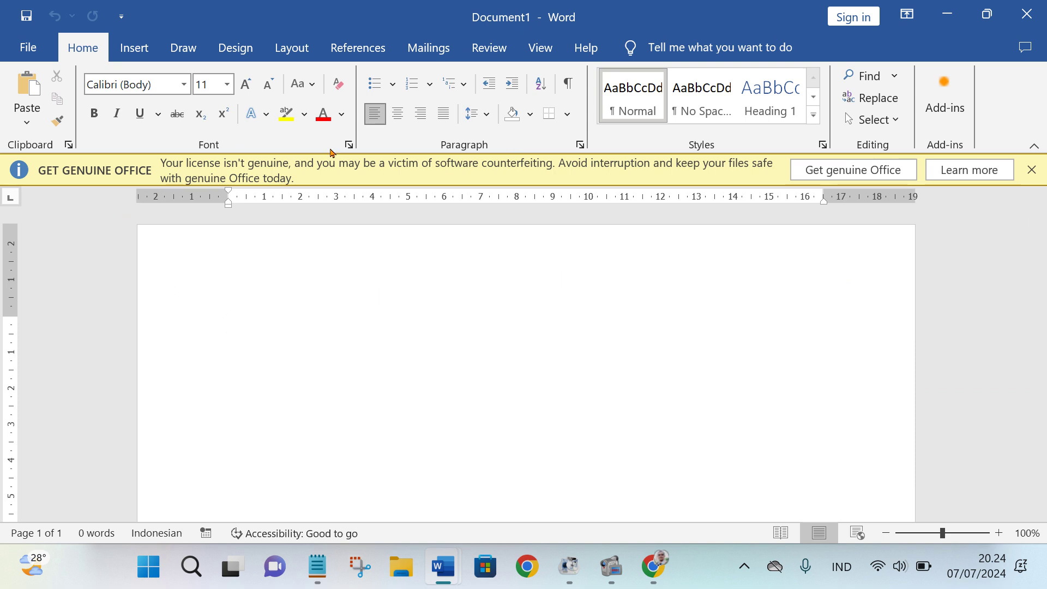
Enter the centred title "MODUL AJAR" in the body of the blank document.
{"action": "double_click", "coordinate": [516, 282]}
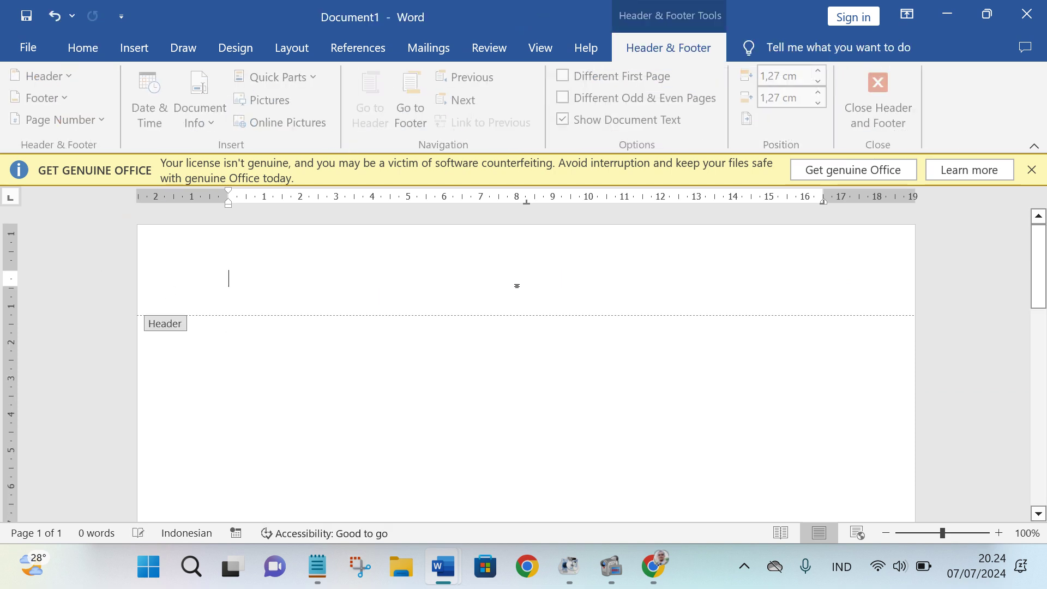
{"action": "double_click", "coordinate": [508, 353]}
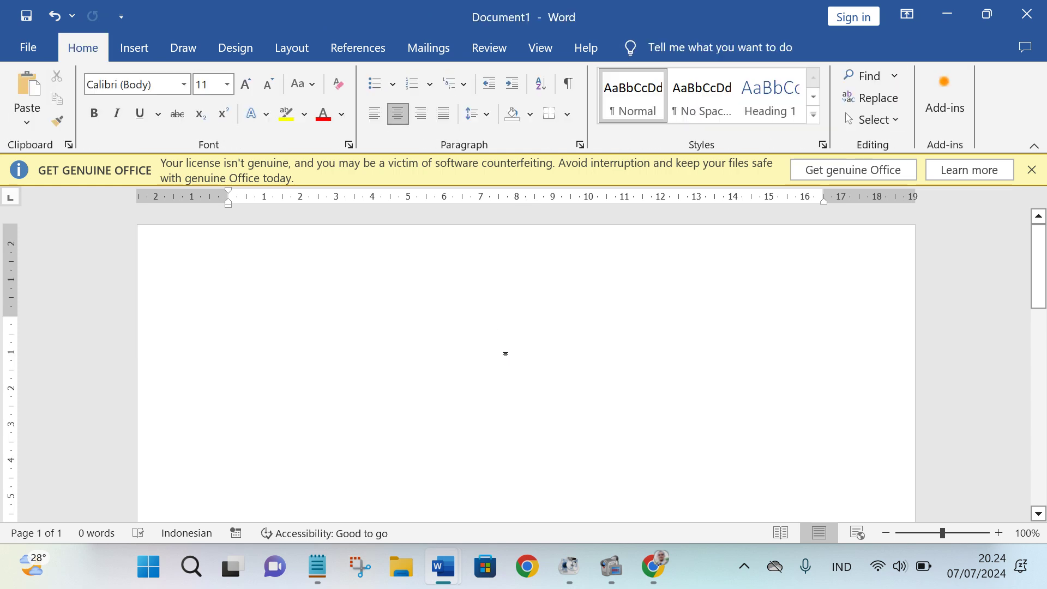
{"action": "type", "text": "modu"}
{"action": "key", "text": "BackSpace"}
{"action": "key", "text": "BackSpace"}
{"action": "key", "text": "BackSpace"}
{"action": "key", "text": "BackSpace"}
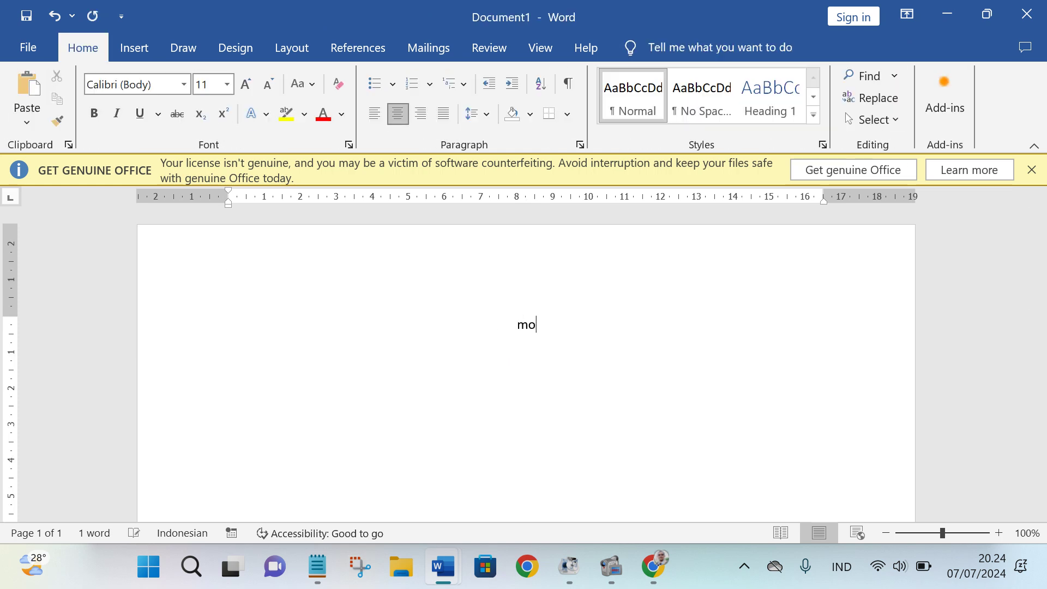
{"action": "type", "text": "MOD"}
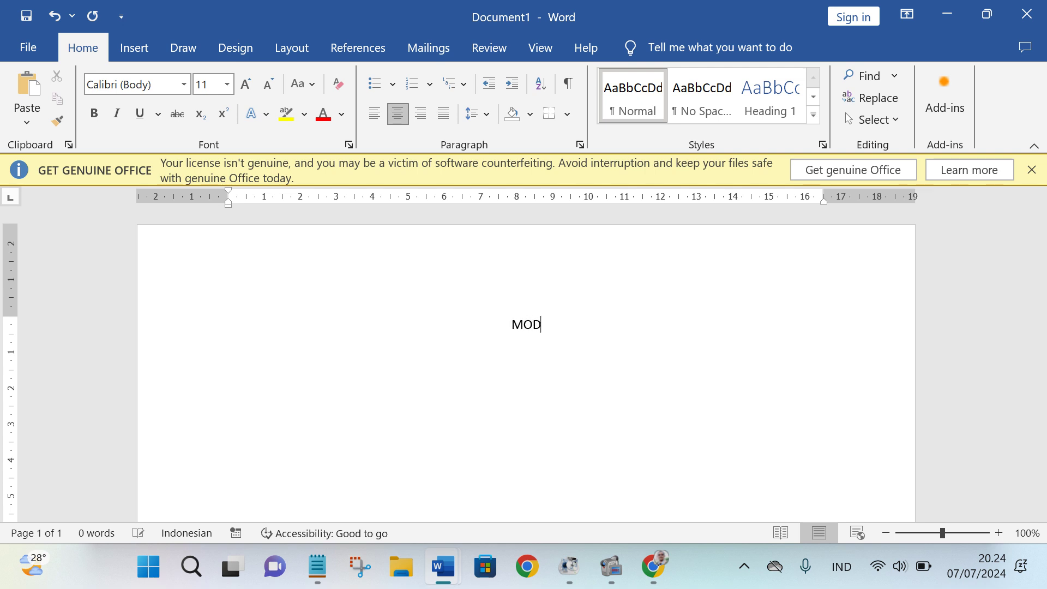
{"action": "type", "text": "UL AJAR"}
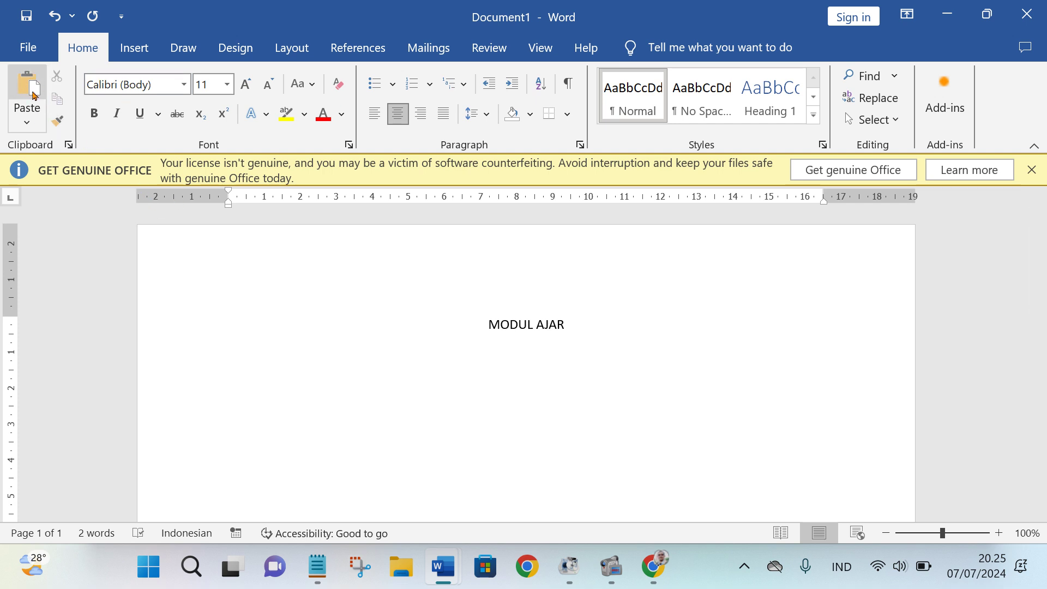
Paste the copied module text into the document with the MODUL AJAR title and look back through its sections.
{"action": "left_click", "coordinate": [28, 82]}
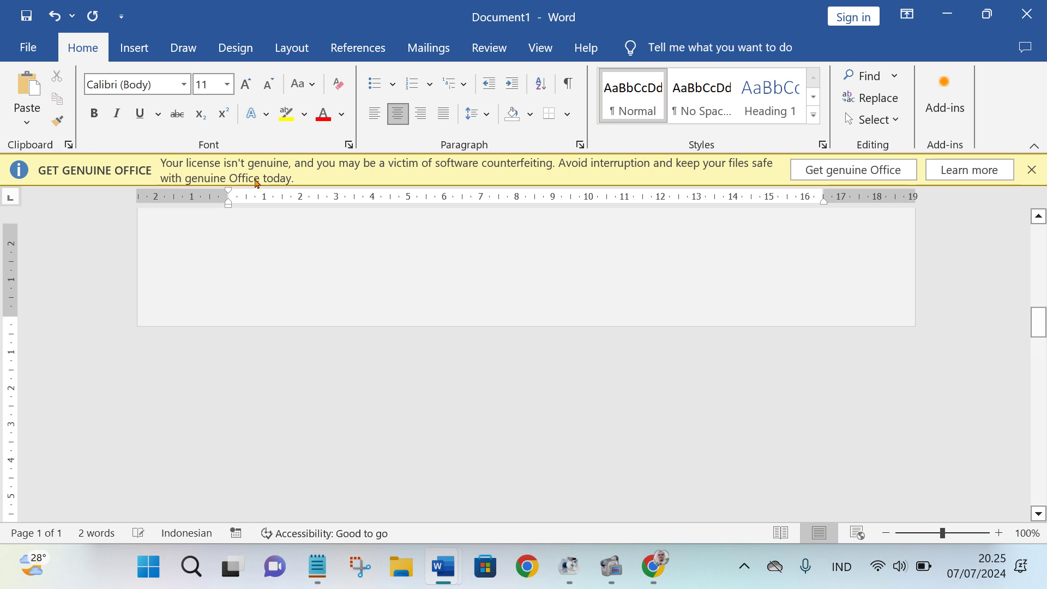
{"action": "scroll", "coordinate": [444, 342], "scroll_direction": "up", "scroll_amount": 15}
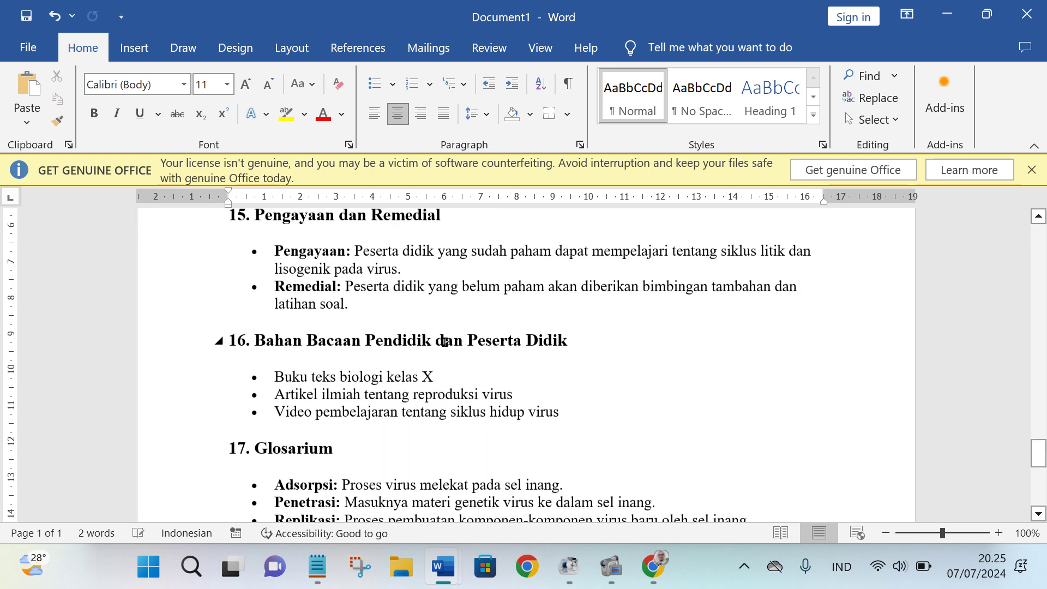
{"action": "scroll", "coordinate": [444, 342], "scroll_direction": "up", "scroll_amount": 15}
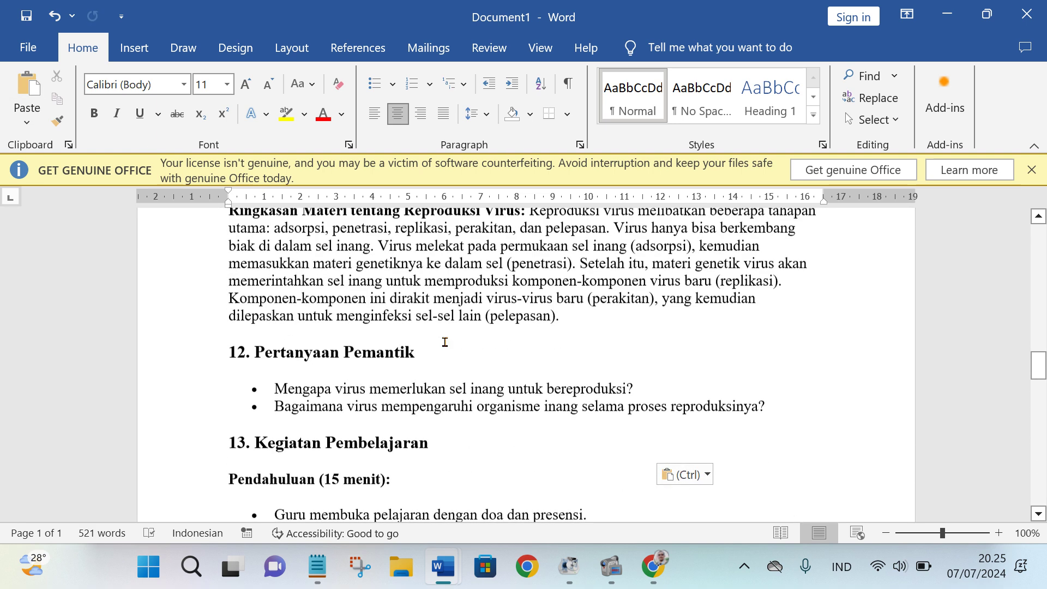
Look over the opening sections of the pasted module and dismiss the Office licence notice above the document.
{"action": "scroll", "coordinate": [445, 342], "scroll_direction": "up", "scroll_amount": 15}
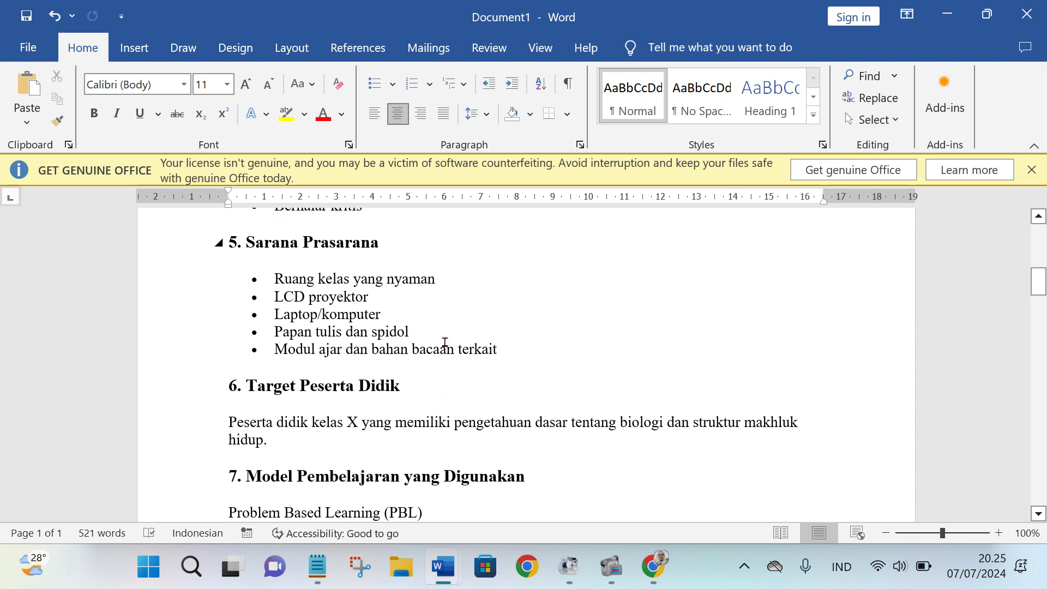
{"action": "scroll", "coordinate": [445, 342], "scroll_direction": "up", "scroll_amount": 2}
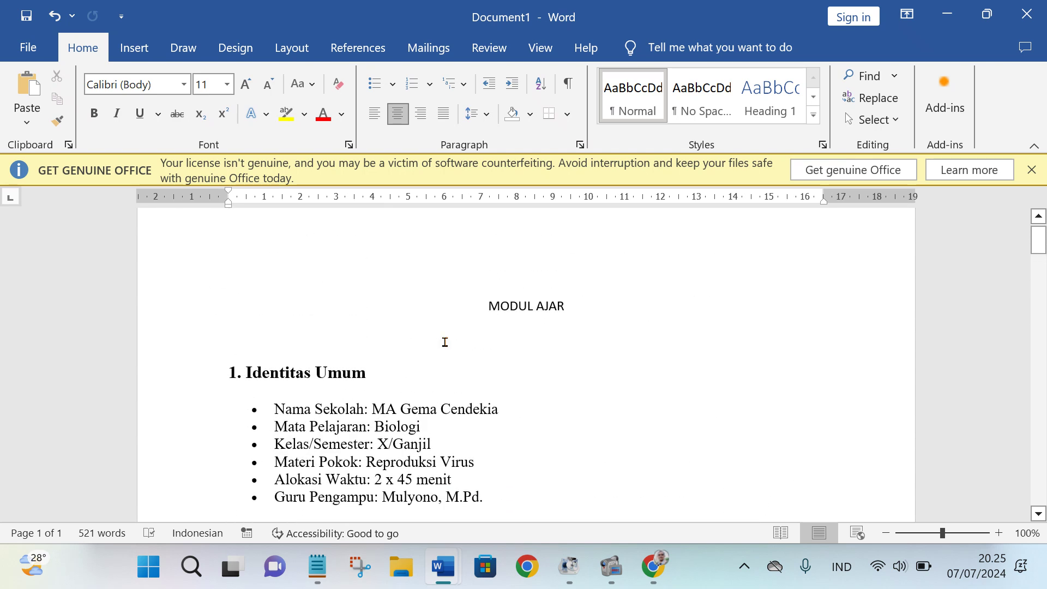
{"action": "scroll", "coordinate": [445, 342], "scroll_direction": "down", "scroll_amount": 5}
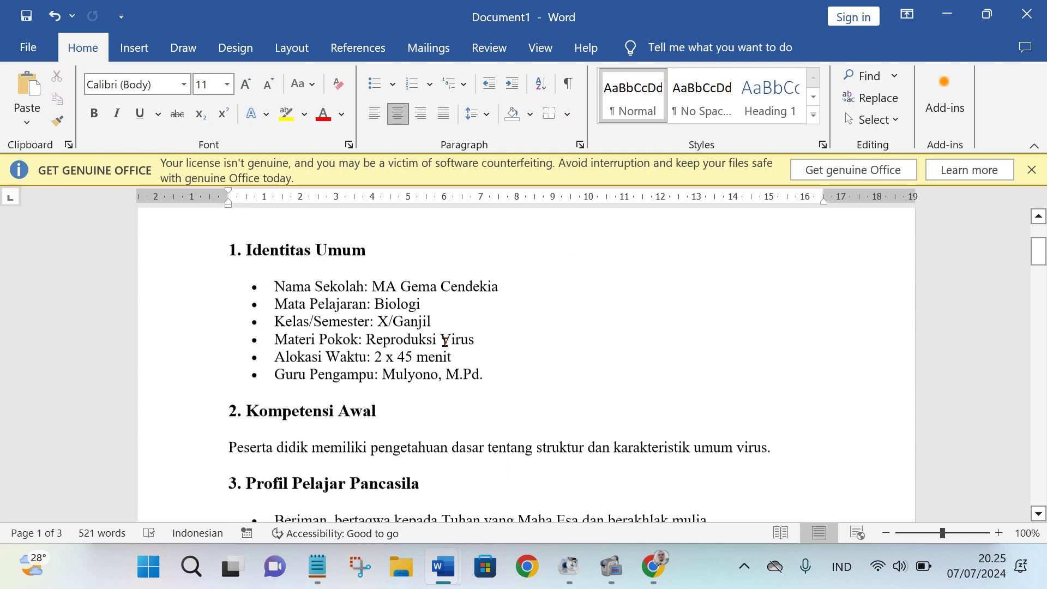
{"action": "scroll", "coordinate": [410, 284], "scroll_direction": "down", "scroll_amount": 3}
{"action": "scroll", "coordinate": [408, 295], "scroll_direction": "down", "scroll_amount": 1}
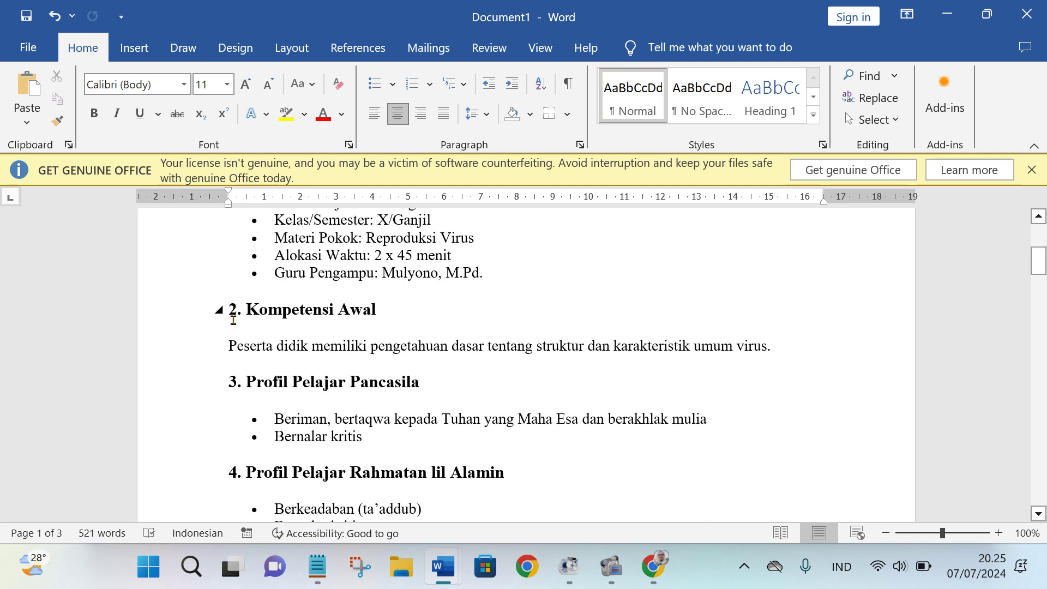
{"action": "scroll", "coordinate": [404, 324], "scroll_direction": "down", "scroll_amount": 2}
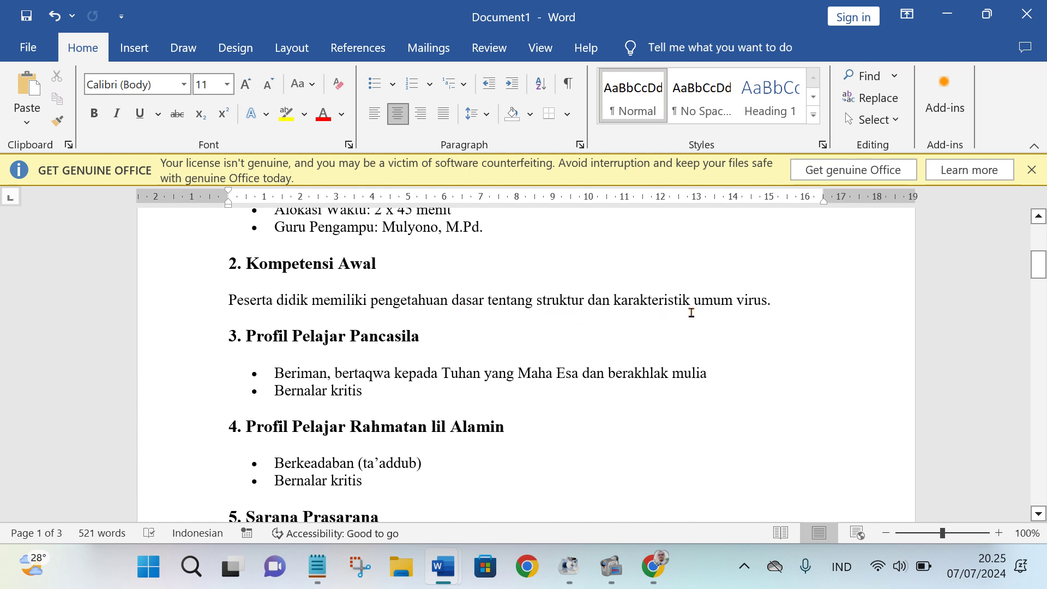
{"action": "left_click", "coordinate": [1031, 170]}
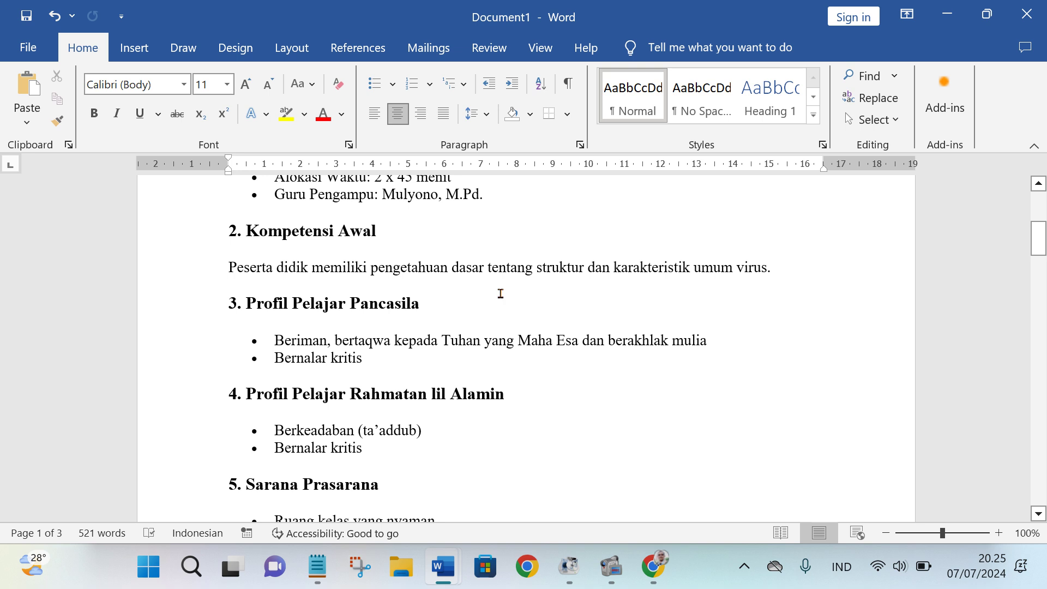
Make the "MODUL AJAR" title at the start of the document bold.
{"action": "scroll", "coordinate": [500, 295], "scroll_direction": "down", "scroll_amount": 3}
{"action": "scroll", "coordinate": [500, 295], "scroll_direction": "up", "scroll_amount": 3}
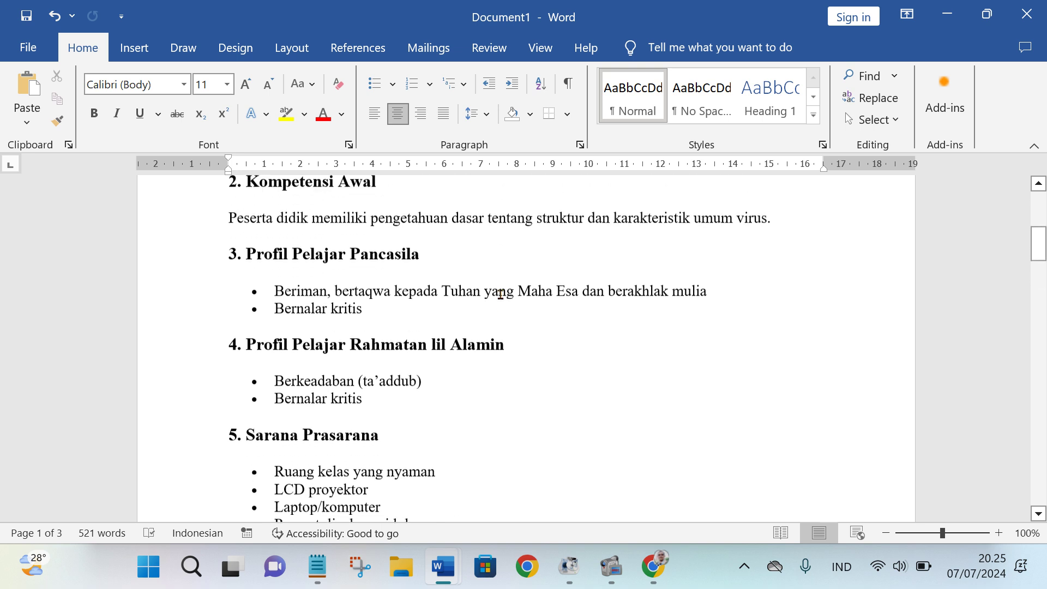
{"action": "scroll", "coordinate": [500, 295], "scroll_direction": "up", "scroll_amount": 5}
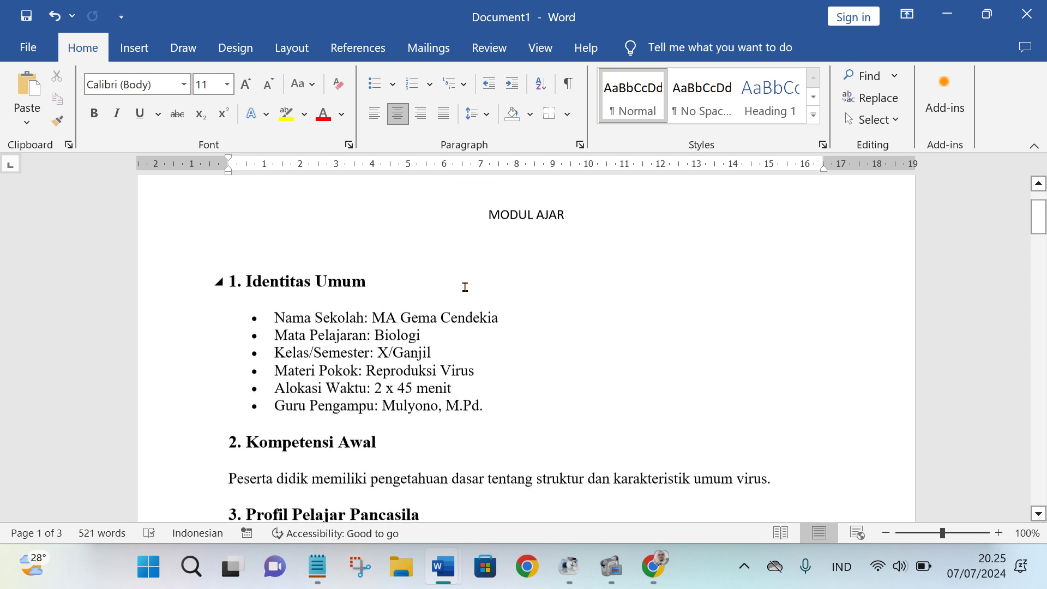
{"action": "scroll", "coordinate": [465, 287], "scroll_direction": "down", "scroll_amount": 1}
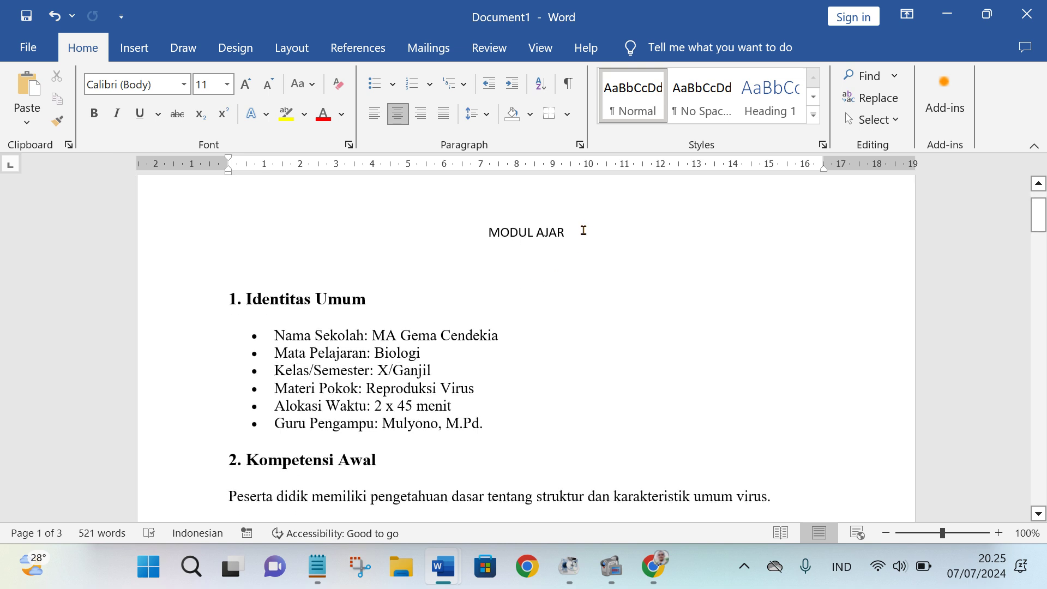
{"action": "left_click_drag", "start_coordinate": [582, 231], "coordinate": [476, 228]}
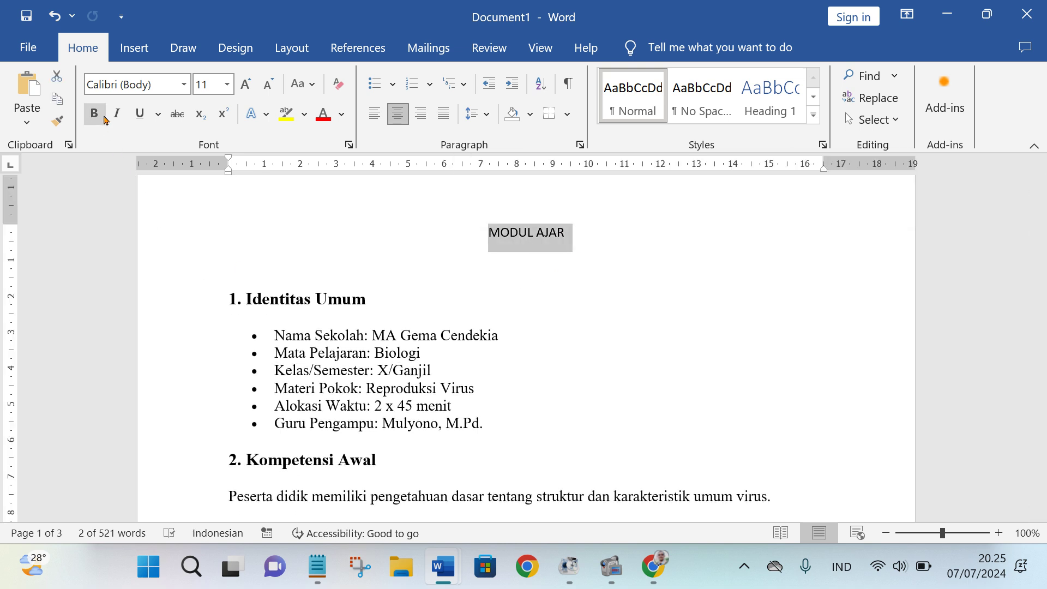
{"action": "left_click", "coordinate": [102, 116]}
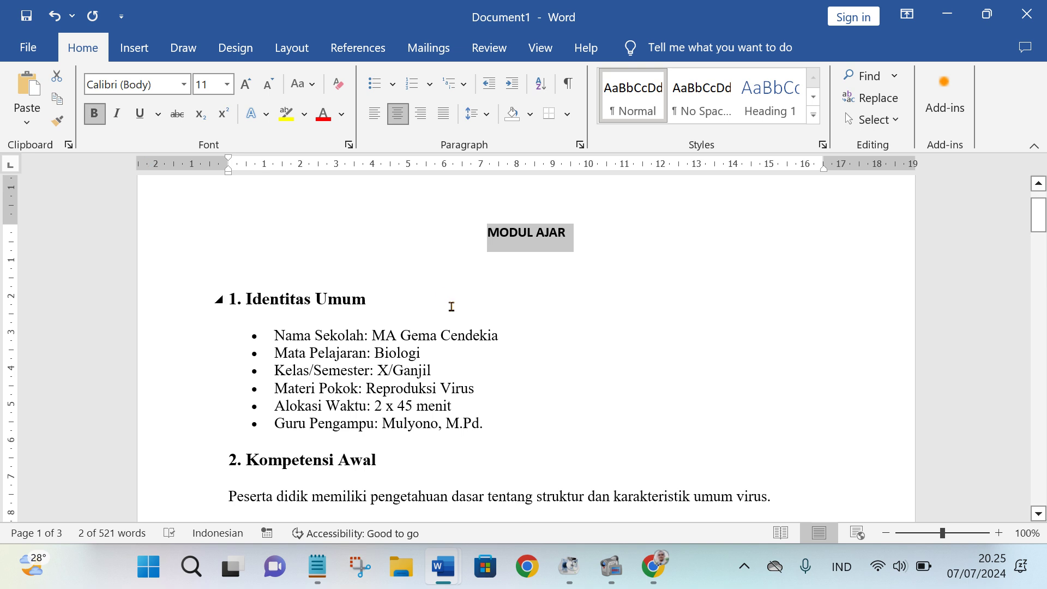
{"action": "left_click", "coordinate": [452, 307]}
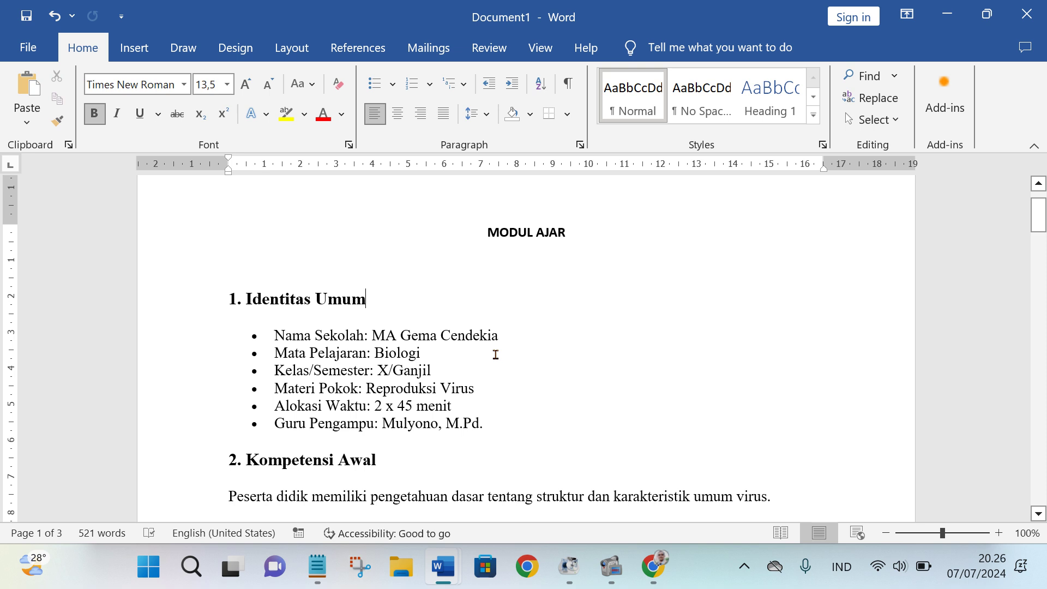
Add a blank paragraph after "Problem Based Learning (PBL)" to push the "8. Tujuan Pembelajaran" heading onto the next page.
{"action": "scroll", "coordinate": [497, 360], "scroll_direction": "down", "scroll_amount": 5}
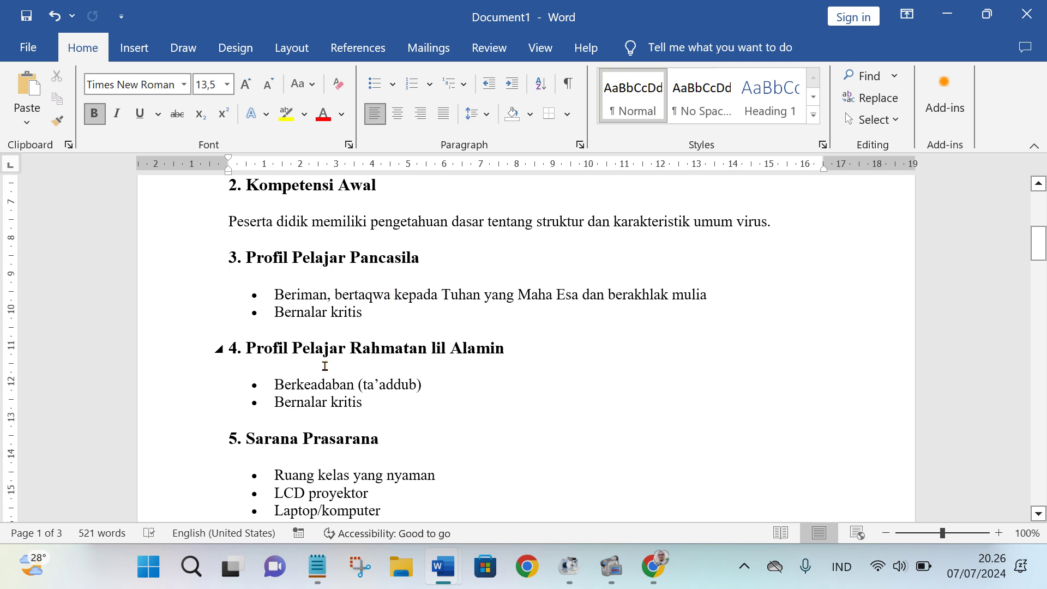
{"action": "scroll", "coordinate": [311, 363], "scroll_direction": "up", "scroll_amount": 1}
{"action": "scroll", "coordinate": [312, 366], "scroll_direction": "down", "scroll_amount": 6}
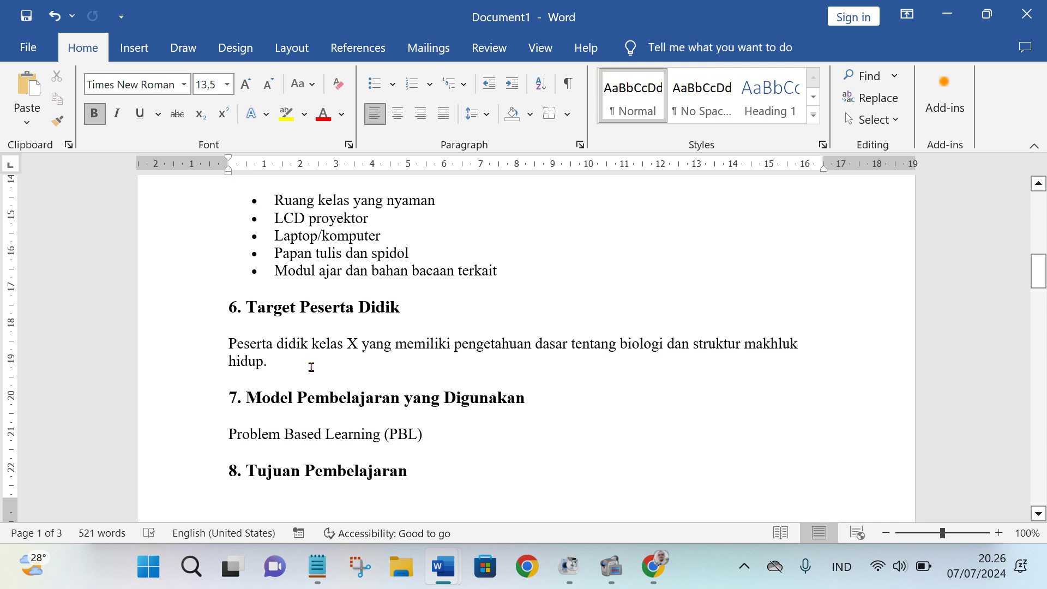
{"action": "scroll", "coordinate": [311, 367], "scroll_direction": "up", "scroll_amount": 1}
{"action": "scroll", "coordinate": [486, 329], "scroll_direction": "down", "scroll_amount": 2}
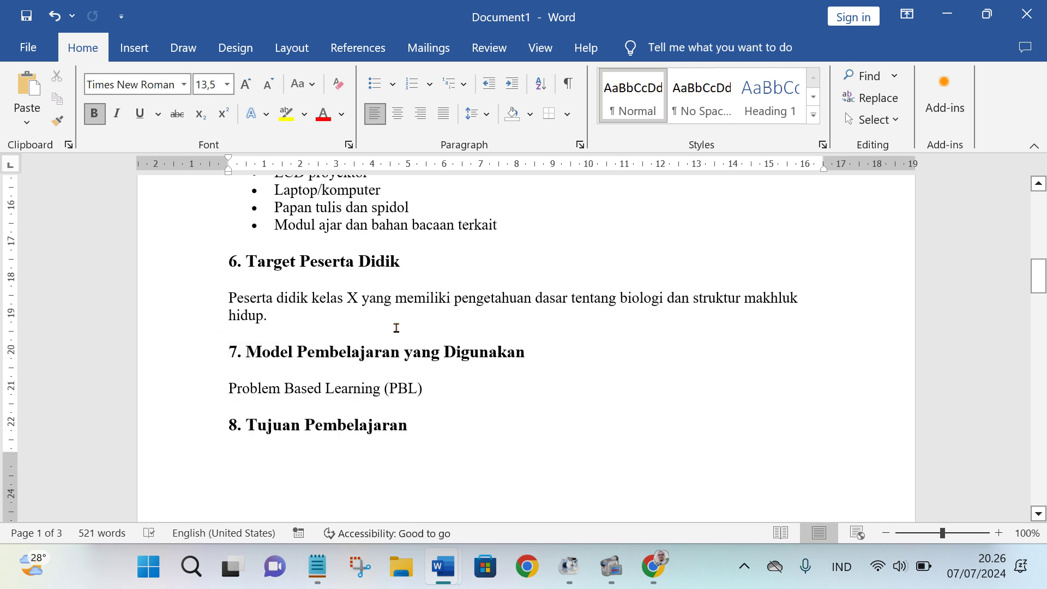
{"action": "scroll", "coordinate": [526, 309], "scroll_direction": "down", "scroll_amount": 1}
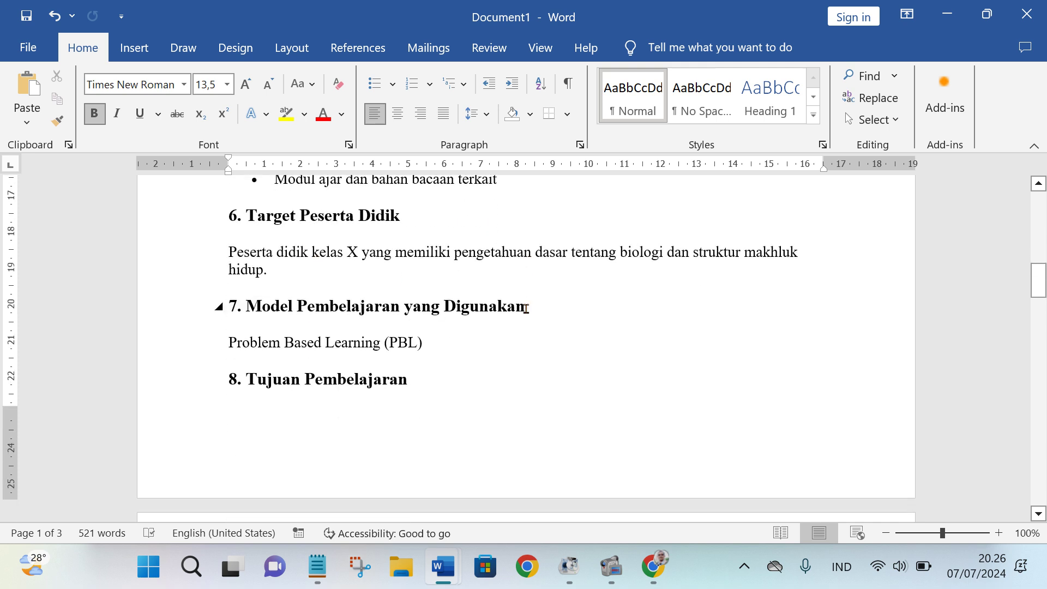
{"action": "scroll", "coordinate": [553, 308], "scroll_direction": "down", "scroll_amount": 1}
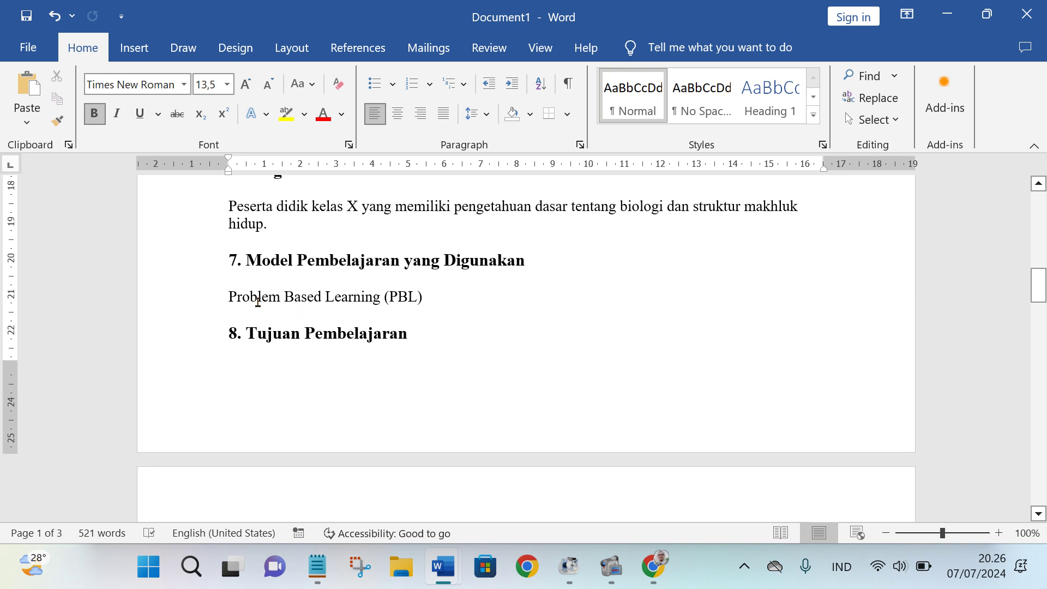
{"action": "left_click", "coordinate": [450, 296]}
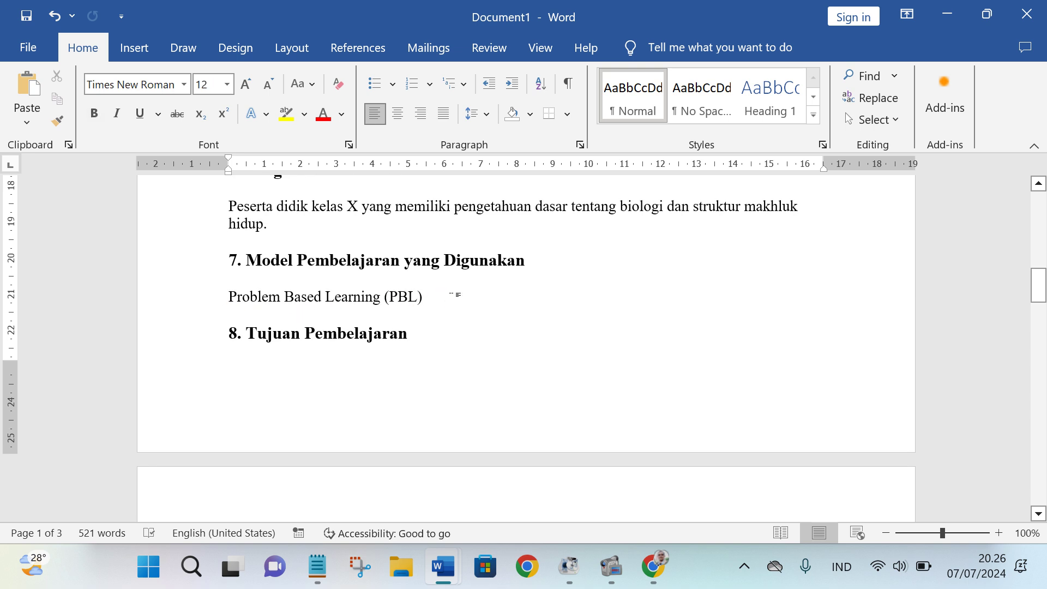
{"action": "key", "text": "Return"}
Examine the module's content from section 8 Tujuan Pembelajaran through section 12 Pertanyaan Pemantik, including the learning objective and the material summary.
{"action": "scroll", "coordinate": [360, 329], "scroll_direction": "down", "scroll_amount": 5}
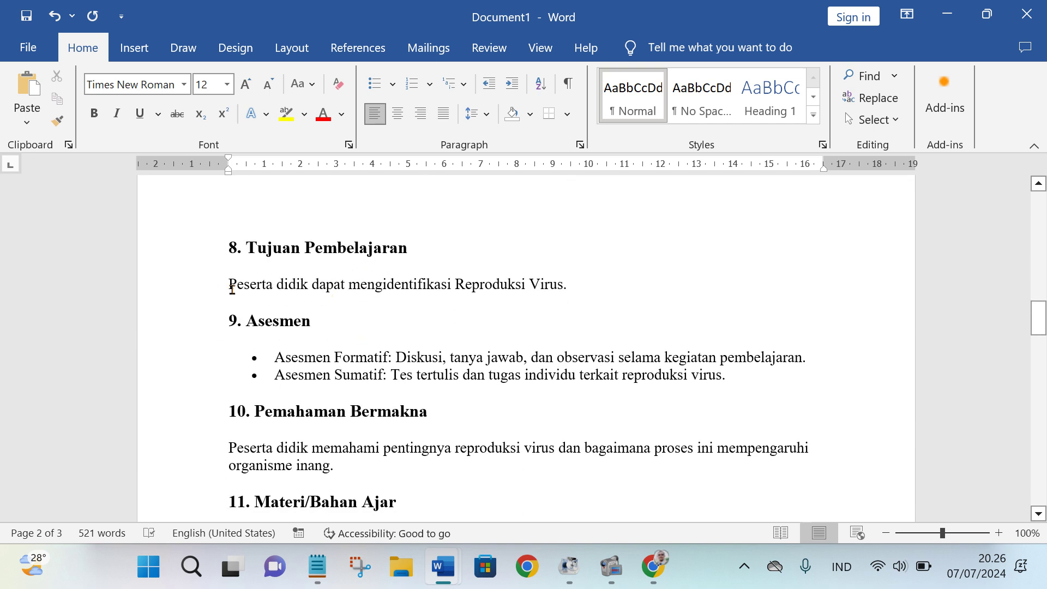
{"action": "left_click_drag", "start_coordinate": [232, 289], "coordinate": [554, 291]}
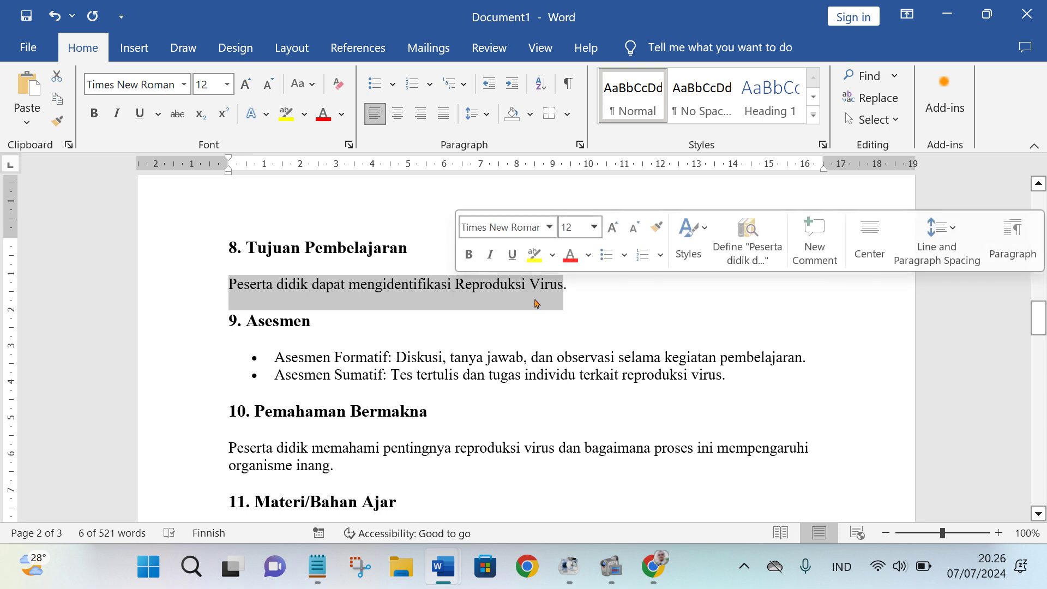
{"action": "double_click", "coordinate": [537, 304]}
{"action": "double_click", "coordinate": [342, 285]}
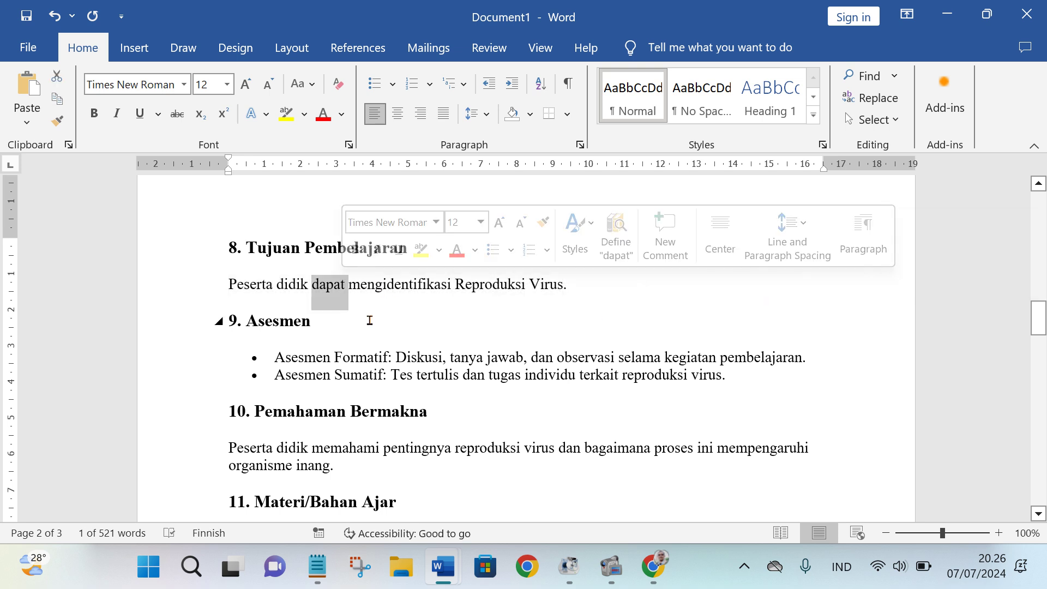
{"action": "left_click", "coordinate": [402, 284]}
{"action": "scroll", "coordinate": [431, 316], "scroll_direction": "down", "scroll_amount": 1}
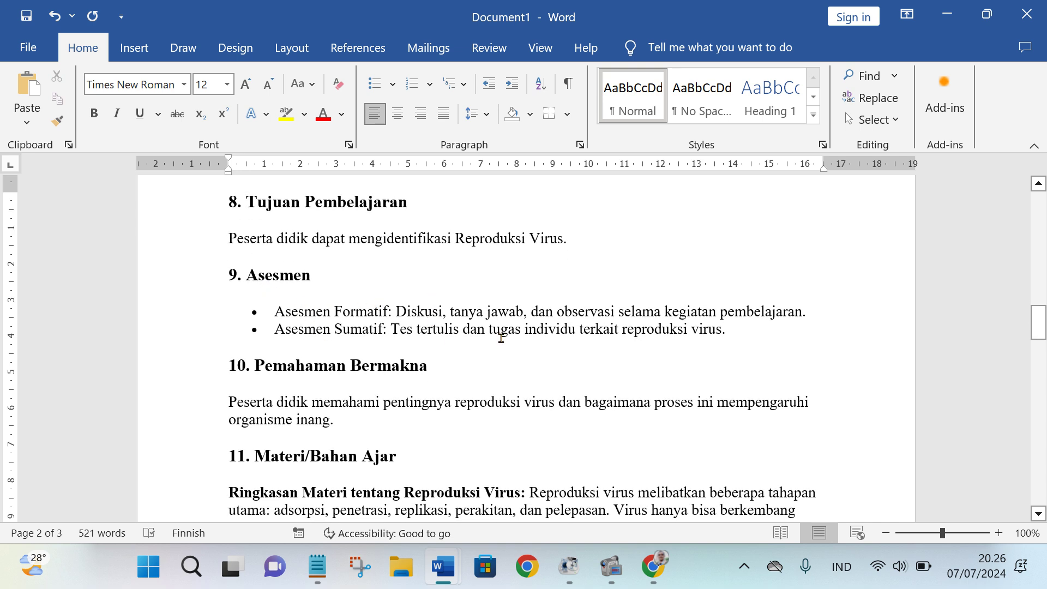
{"action": "scroll", "coordinate": [504, 338], "scroll_direction": "down", "scroll_amount": 3}
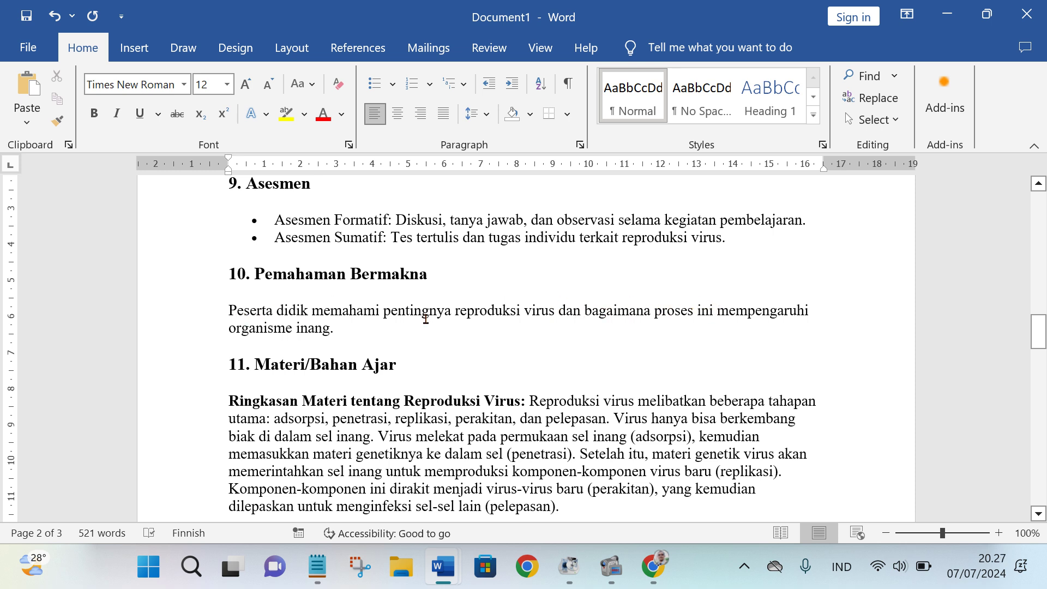
{"action": "scroll", "coordinate": [425, 319], "scroll_direction": "down", "scroll_amount": 3}
{"action": "scroll", "coordinate": [273, 313], "scroll_direction": "up", "scroll_amount": 1}
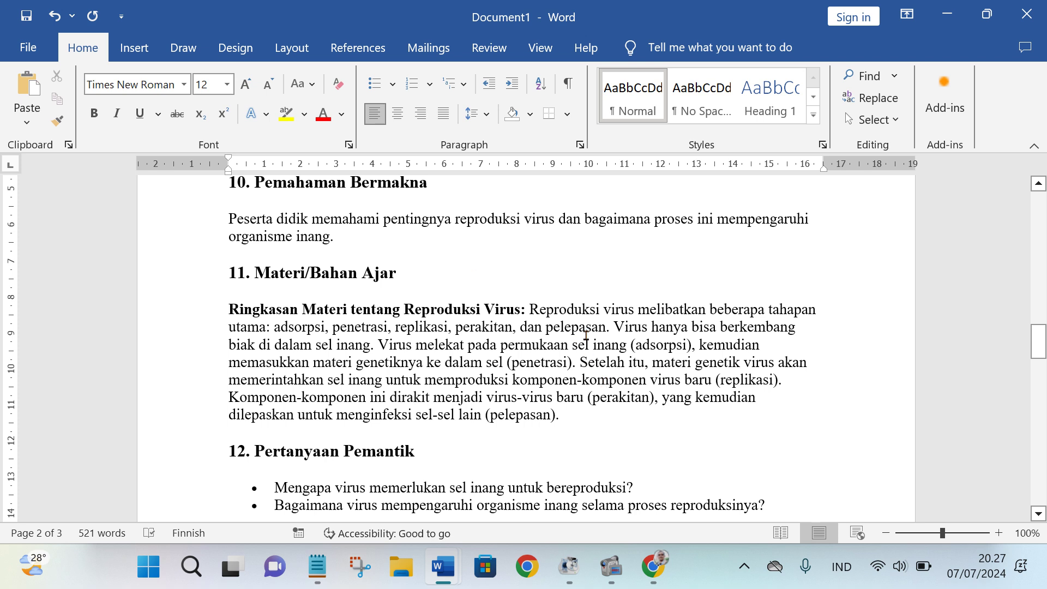
{"action": "scroll", "coordinate": [586, 335], "scroll_direction": "down", "scroll_amount": 2}
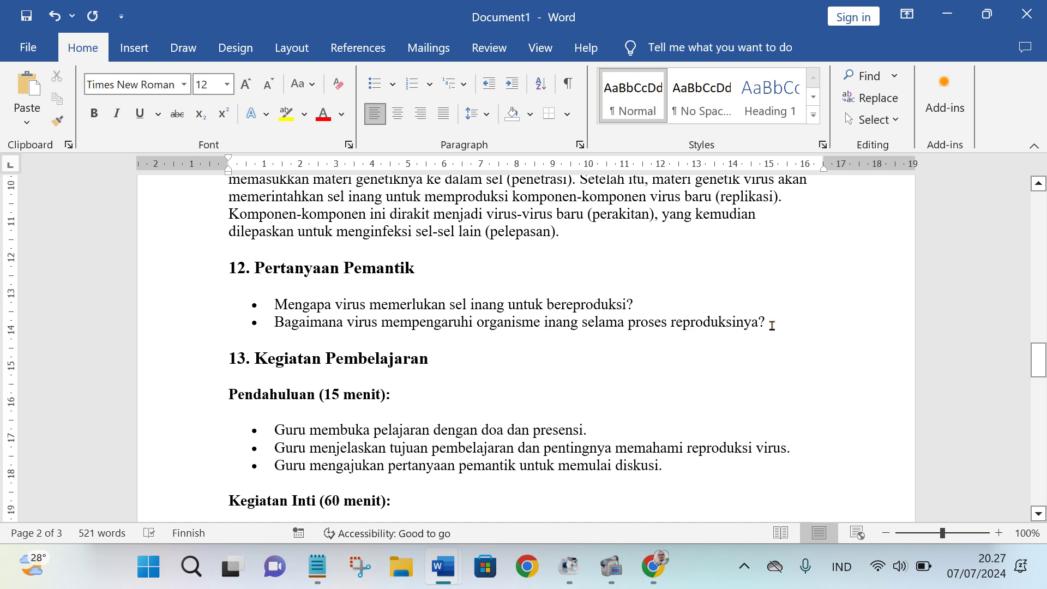
Examine section 13 Kegiatan Pembelajaran, checking the time allocation and the activities listed under Pendahuluan and Kegiatan Inti.
{"action": "scroll", "coordinate": [764, 329], "scroll_direction": "down", "scroll_amount": 3}
{"action": "scroll", "coordinate": [728, 334], "scroll_direction": "down", "scroll_amount": 1}
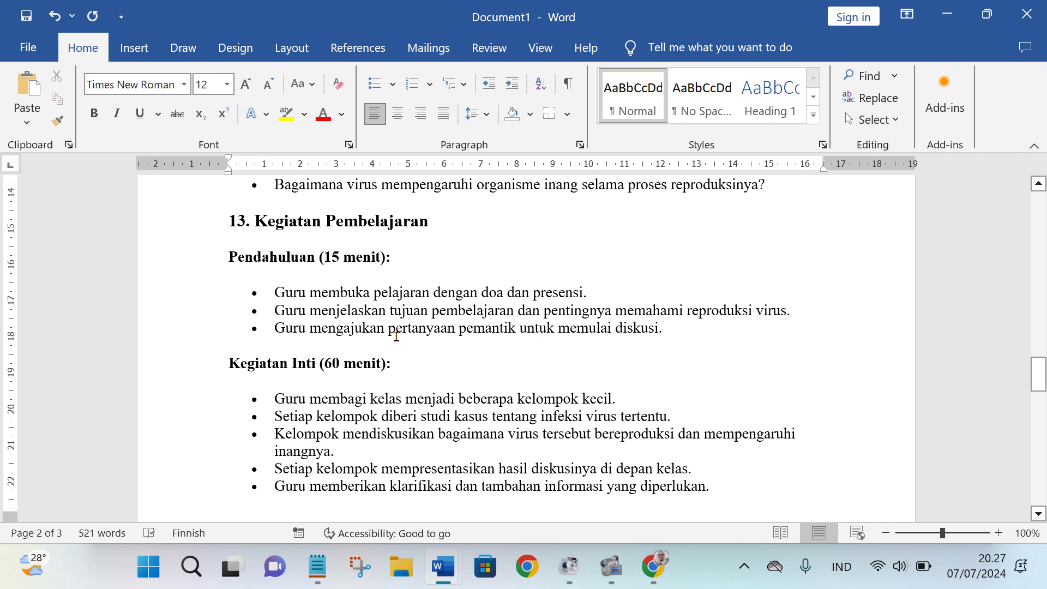
{"action": "scroll", "coordinate": [396, 336], "scroll_direction": "down", "scroll_amount": 3}
{"action": "scroll", "coordinate": [382, 327], "scroll_direction": "up", "scroll_amount": 2}
{"action": "scroll", "coordinate": [359, 290], "scroll_direction": "down", "scroll_amount": 1}
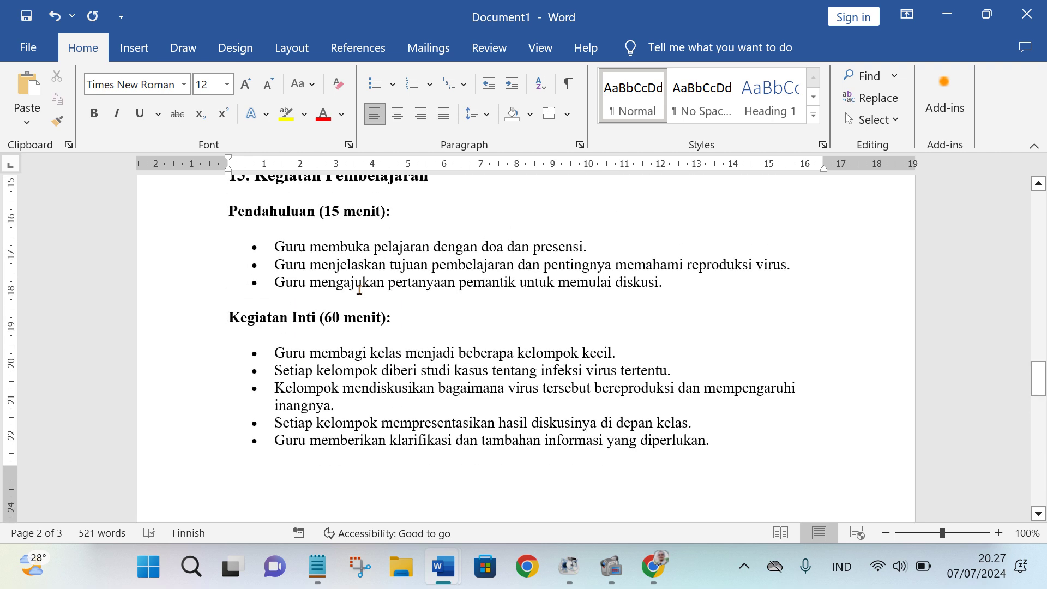
{"action": "left_click_drag", "start_coordinate": [378, 210], "coordinate": [324, 212]}
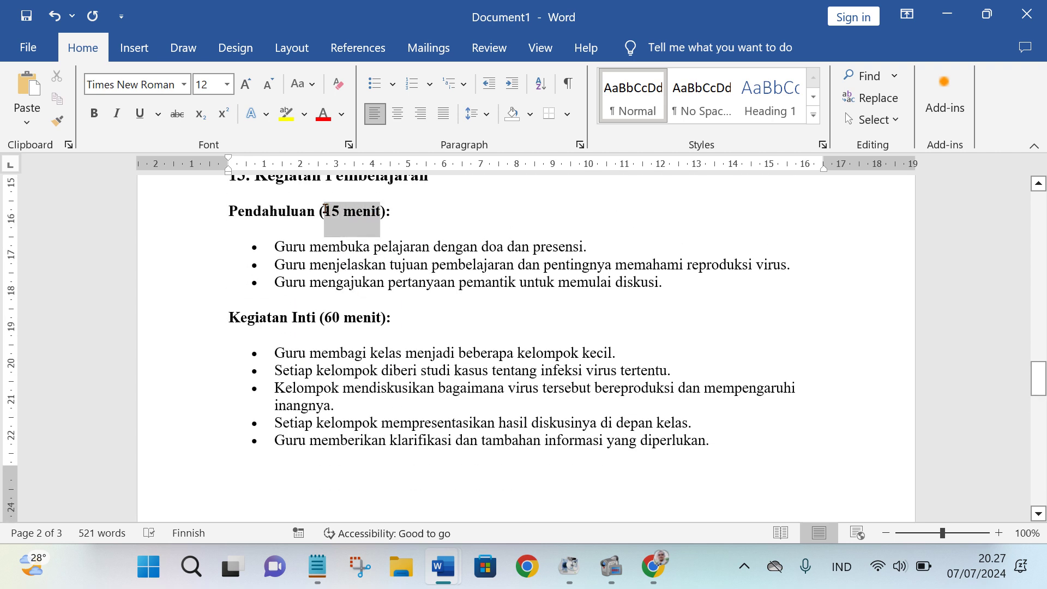
{"action": "left_click", "coordinate": [319, 263]}
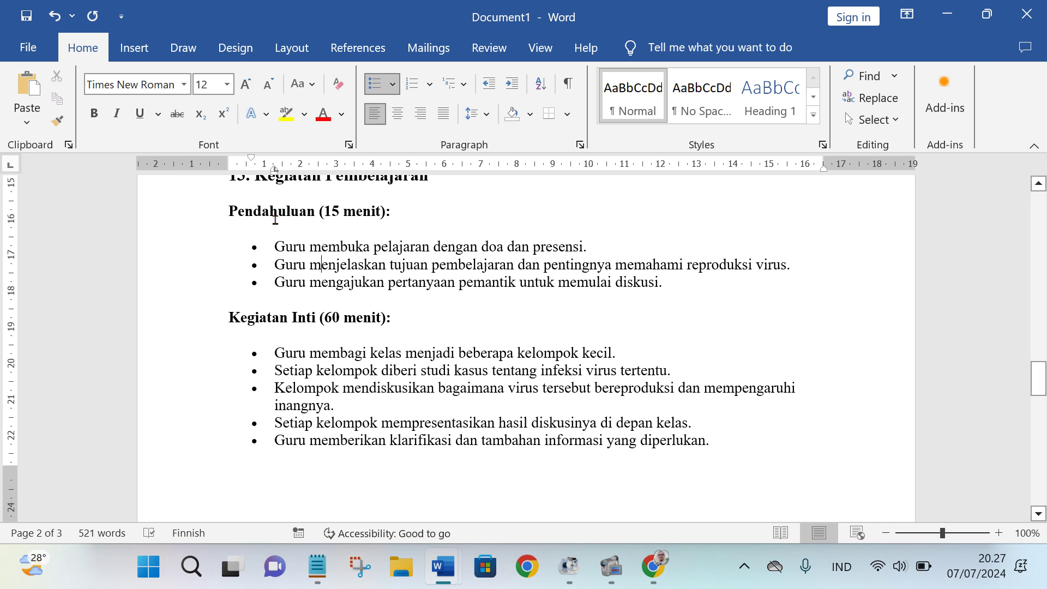
{"action": "scroll", "coordinate": [357, 252], "scroll_direction": "up", "scroll_amount": 1}
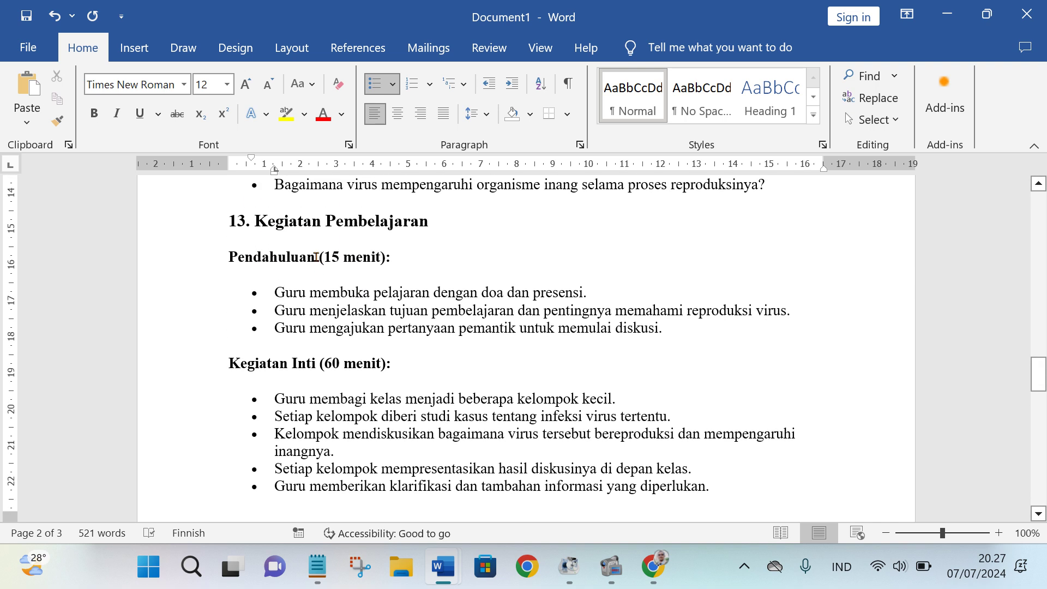
{"action": "scroll", "coordinate": [389, 272], "scroll_direction": "down", "scroll_amount": 1}
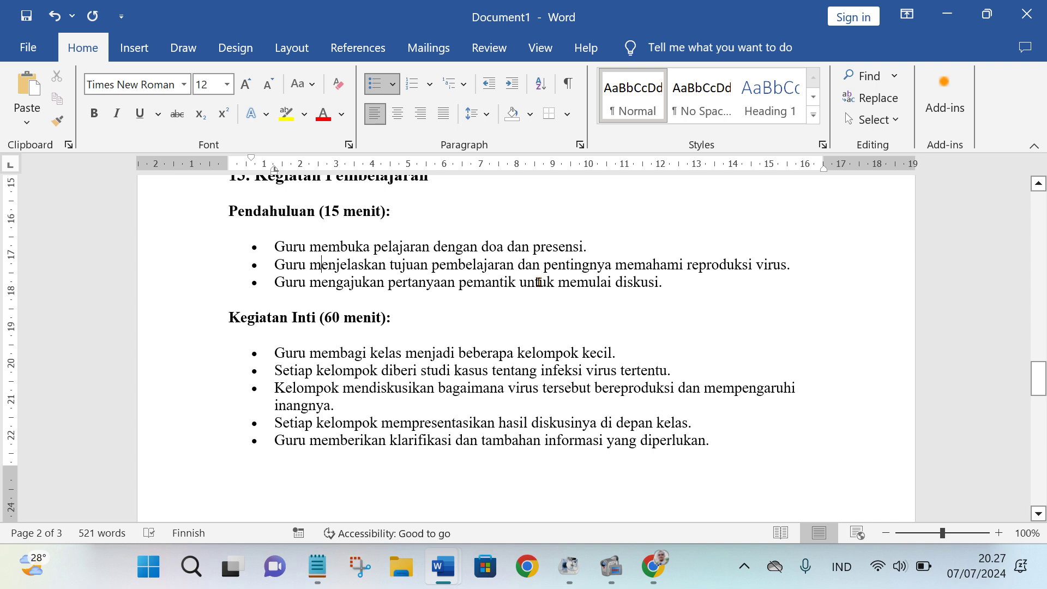
{"action": "scroll", "coordinate": [539, 282], "scroll_direction": "down", "scroll_amount": 1}
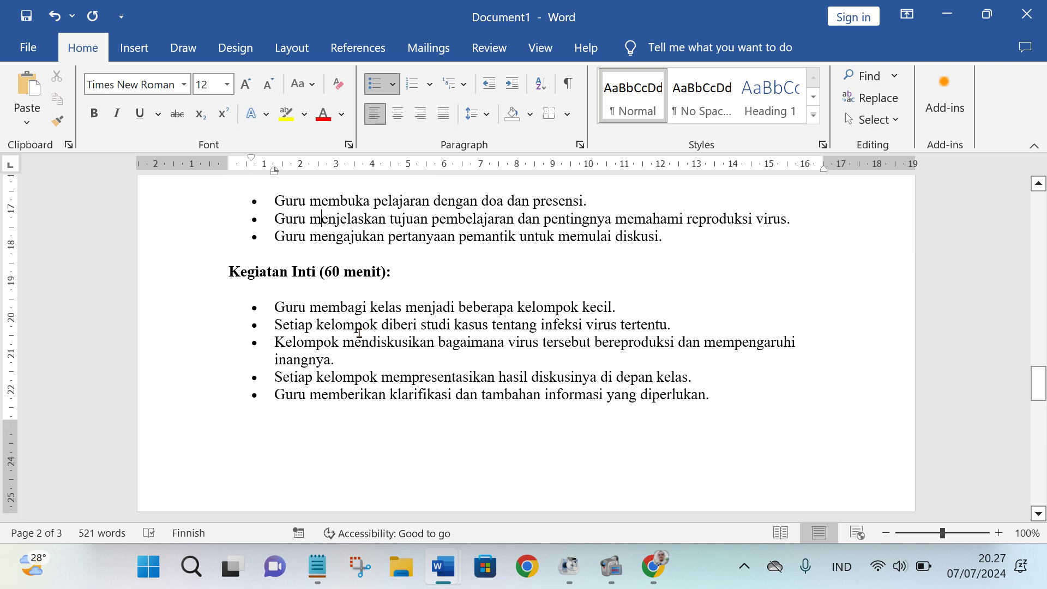
{"action": "scroll", "coordinate": [291, 284], "scroll_direction": "down", "scroll_amount": 1}
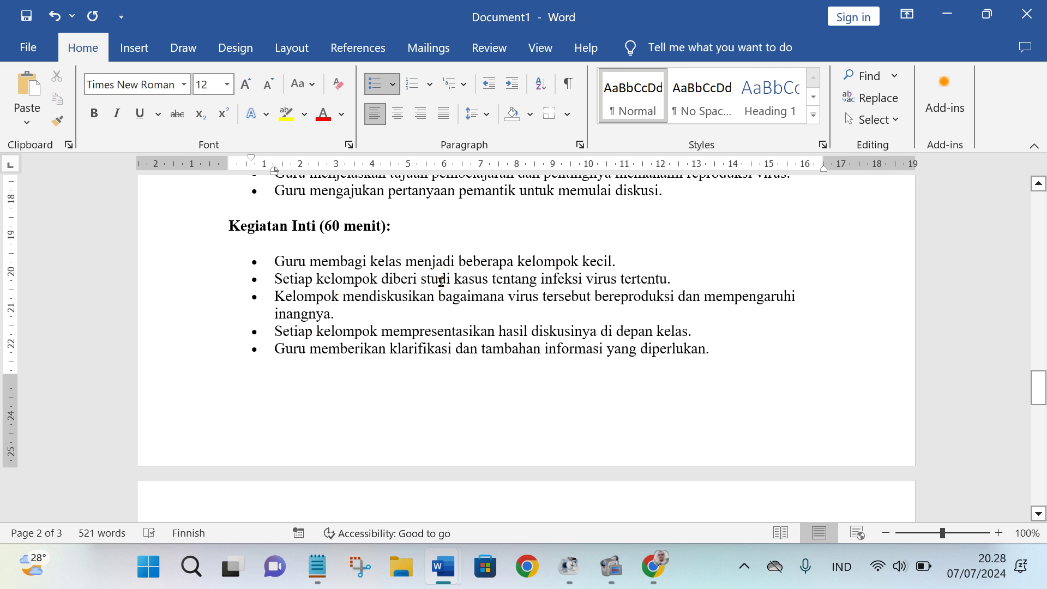
{"action": "scroll", "coordinate": [510, 280], "scroll_direction": "up", "scroll_amount": 5}
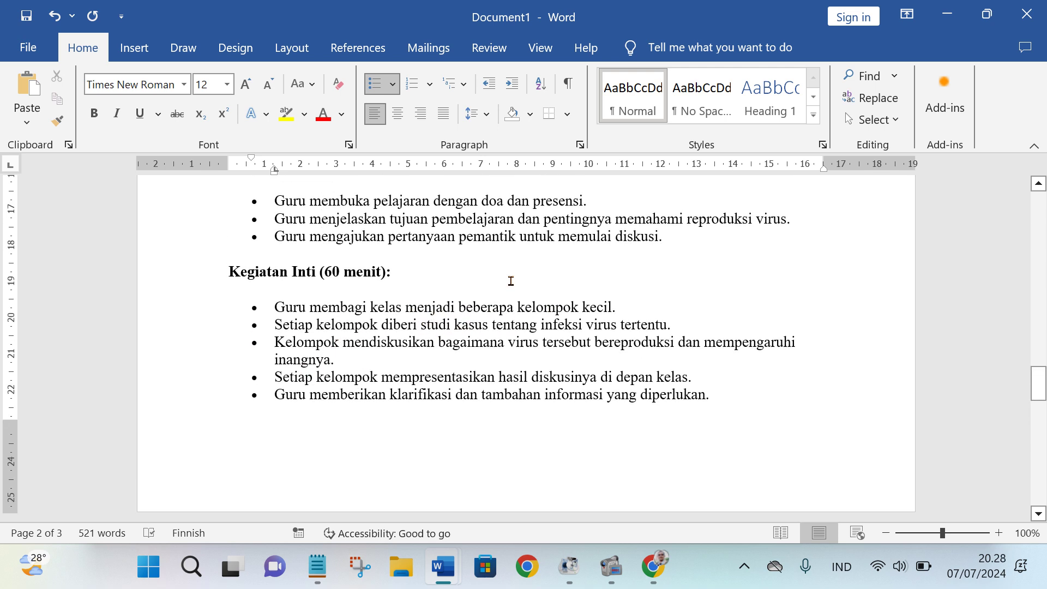
{"action": "scroll", "coordinate": [510, 283], "scroll_direction": "up", "scroll_amount": 3}
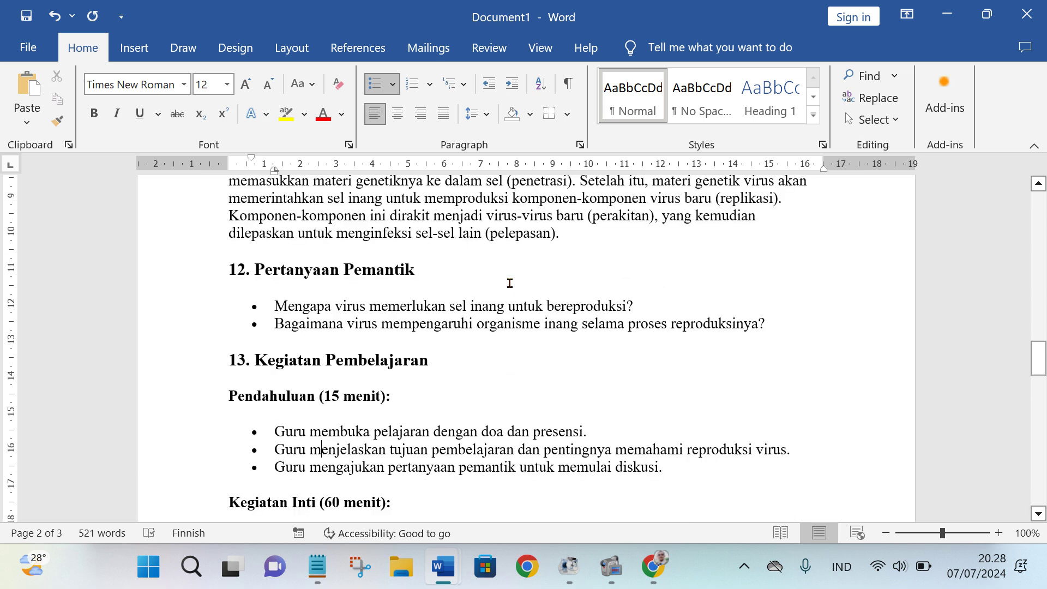
Examine the rest of the module from section 13 Kegiatan Pembelajaran through section 18 Daftar Pustaka, including Penutup, Refleksi, Pengayaan dan Remedial and Glosarium.
{"action": "scroll", "coordinate": [510, 284], "scroll_direction": "down", "scroll_amount": 3}
{"action": "scroll", "coordinate": [510, 283], "scroll_direction": "down", "scroll_amount": 4}
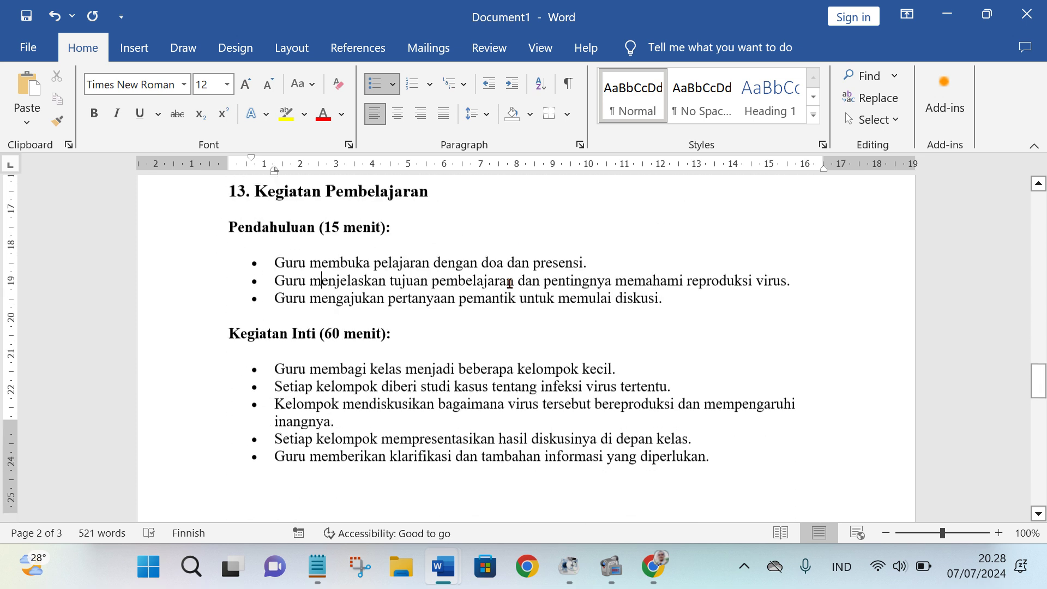
{"action": "scroll", "coordinate": [465, 326], "scroll_direction": "down", "scroll_amount": 5}
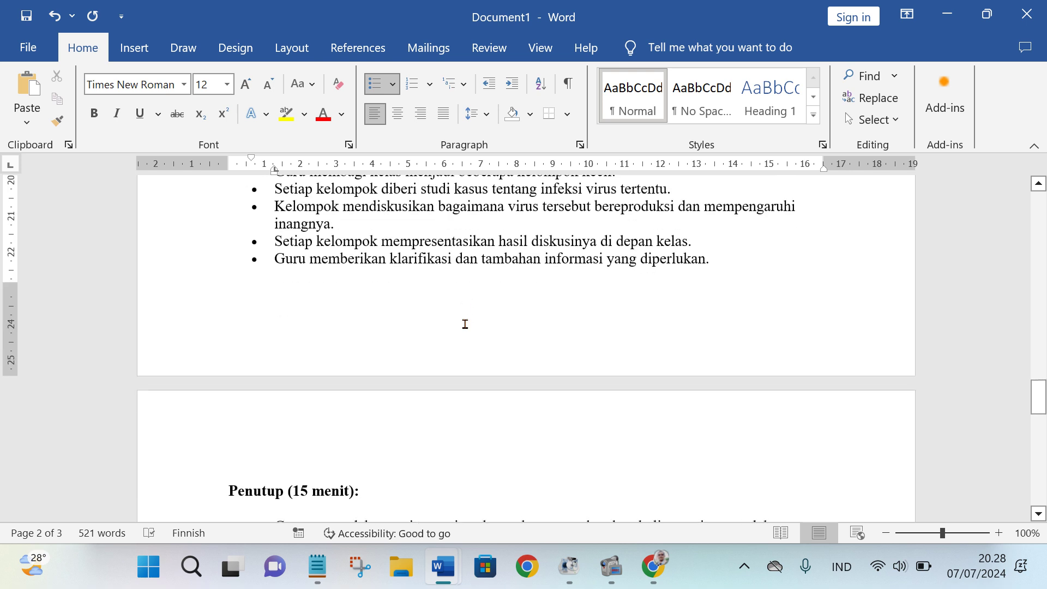
{"action": "scroll", "coordinate": [447, 291], "scroll_direction": "down", "scroll_amount": 2}
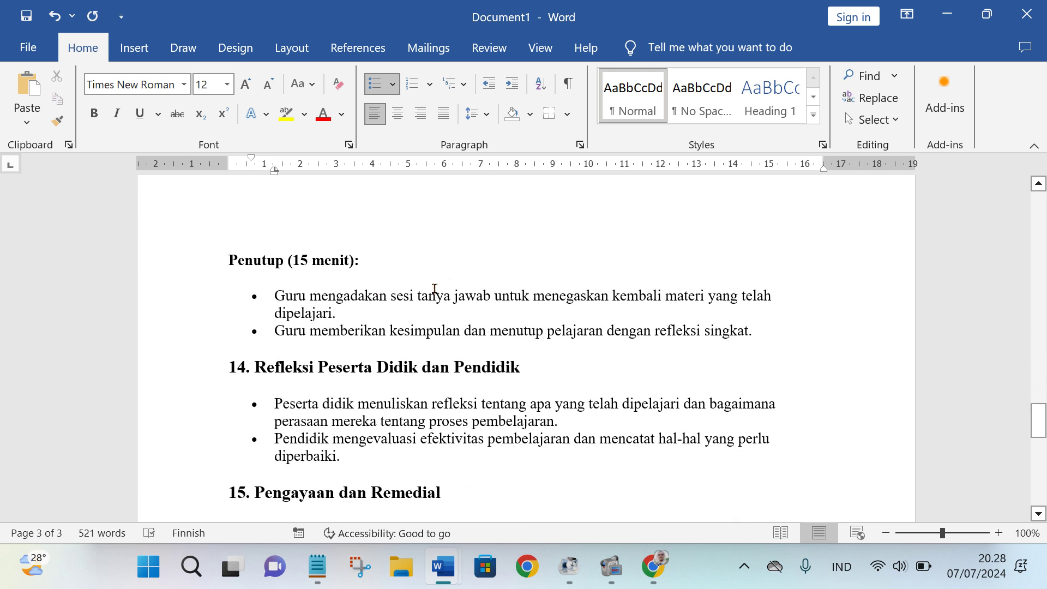
{"action": "scroll", "coordinate": [436, 289], "scroll_direction": "down", "scroll_amount": 2}
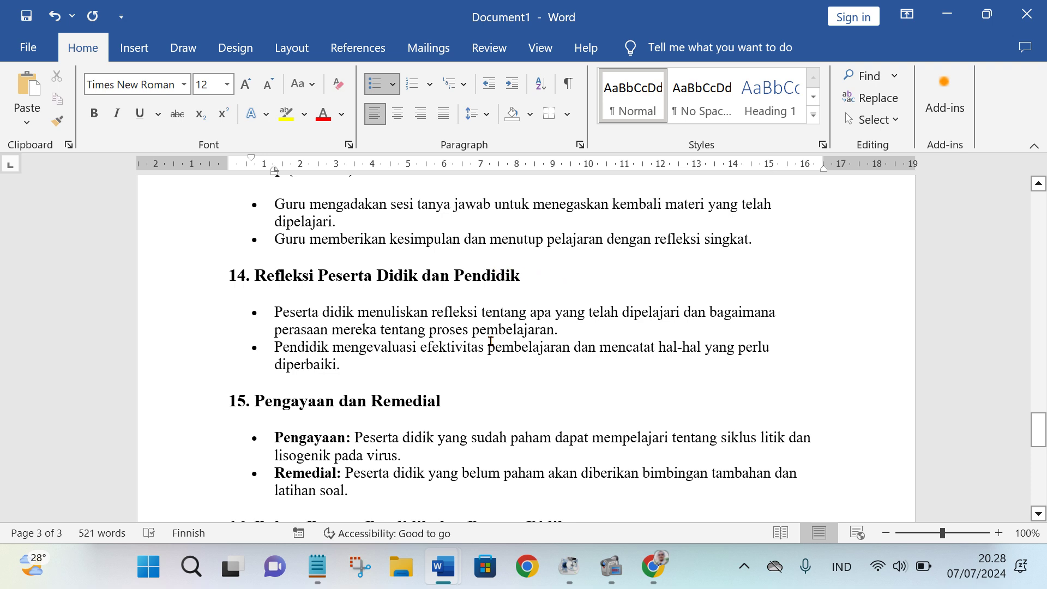
{"action": "scroll", "coordinate": [491, 341], "scroll_direction": "down", "scroll_amount": 2}
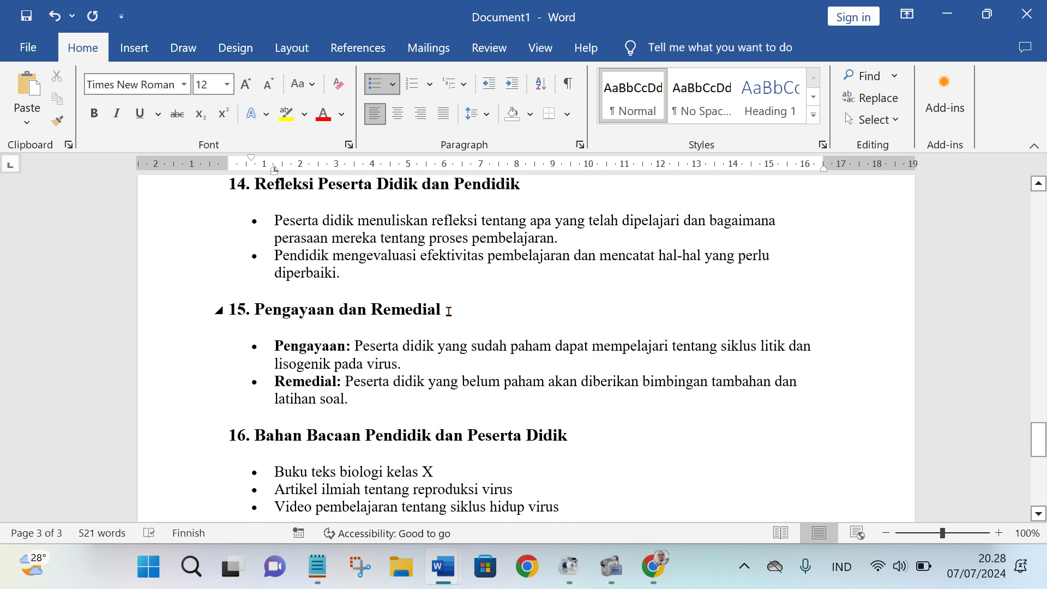
{"action": "scroll", "coordinate": [447, 309], "scroll_direction": "down", "scroll_amount": 3}
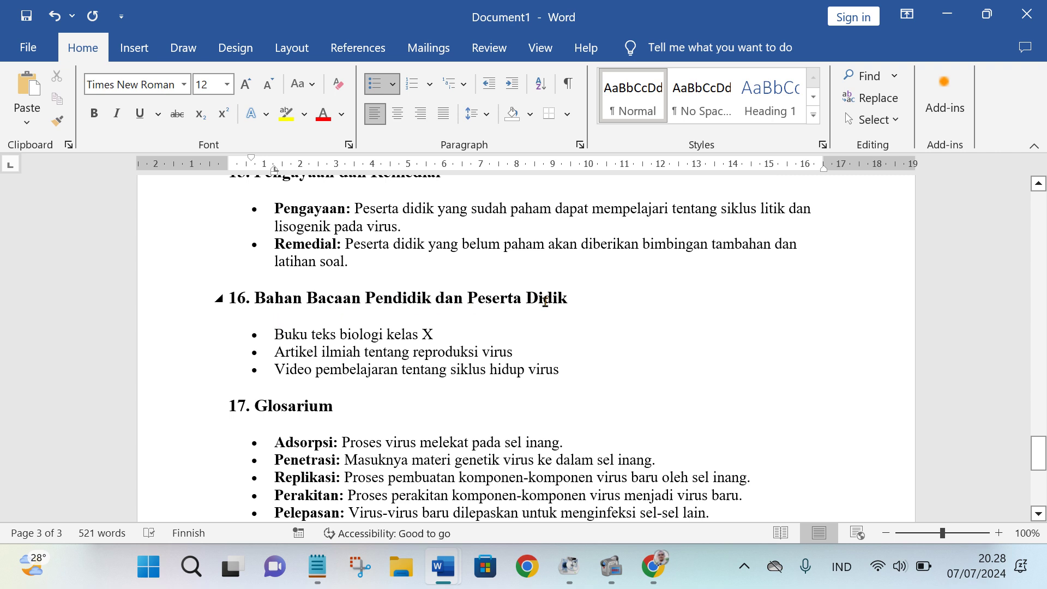
{"action": "scroll", "coordinate": [545, 302], "scroll_direction": "down", "scroll_amount": 3}
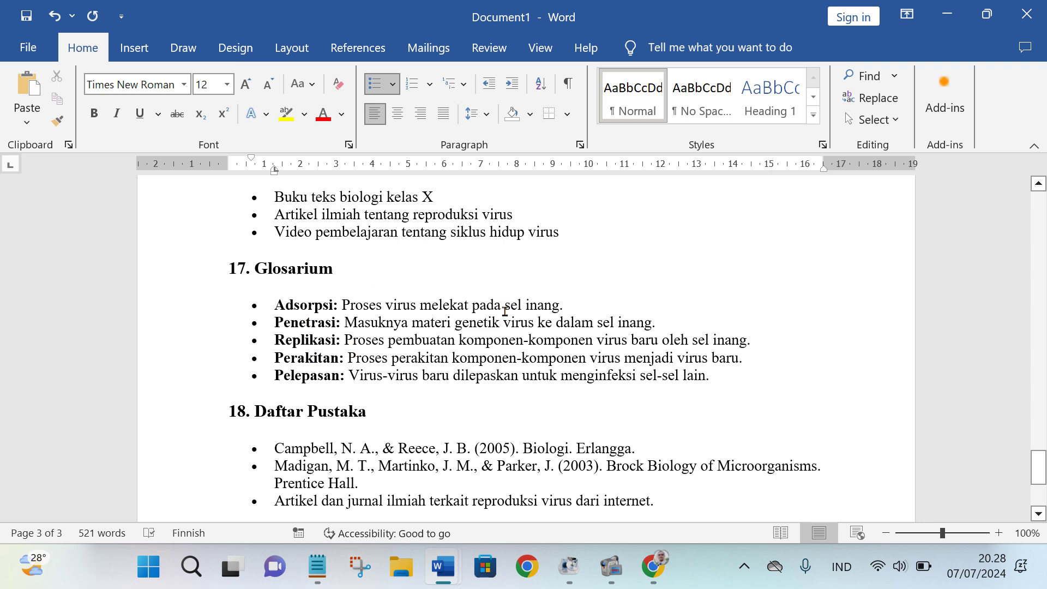
{"action": "scroll", "coordinate": [505, 310], "scroll_direction": "down", "scroll_amount": 3}
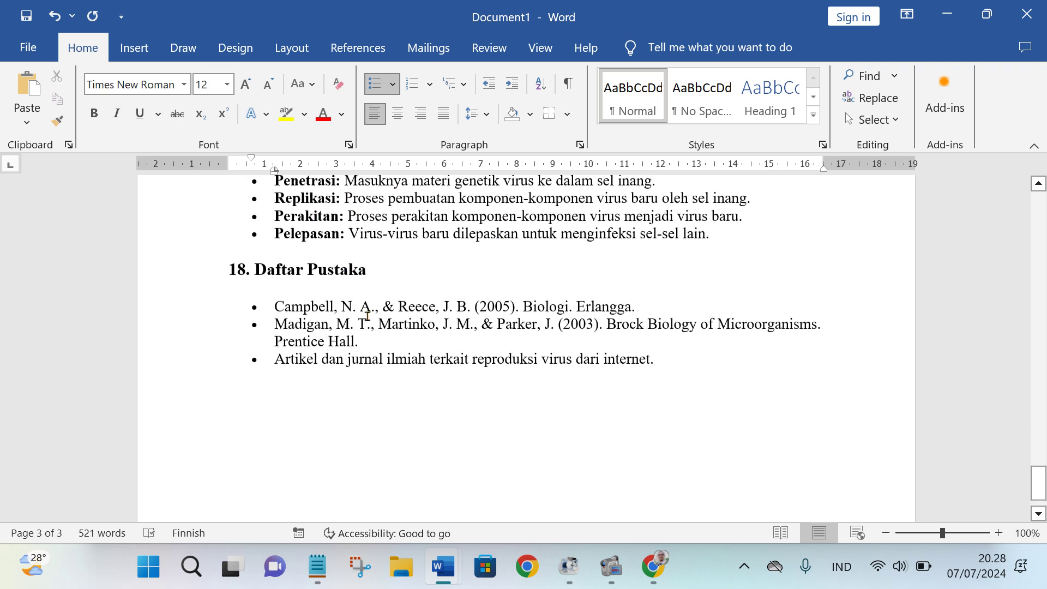
{"action": "scroll", "coordinate": [367, 315], "scroll_direction": "down", "scroll_amount": 1}
{"action": "double_click", "coordinate": [687, 319]}
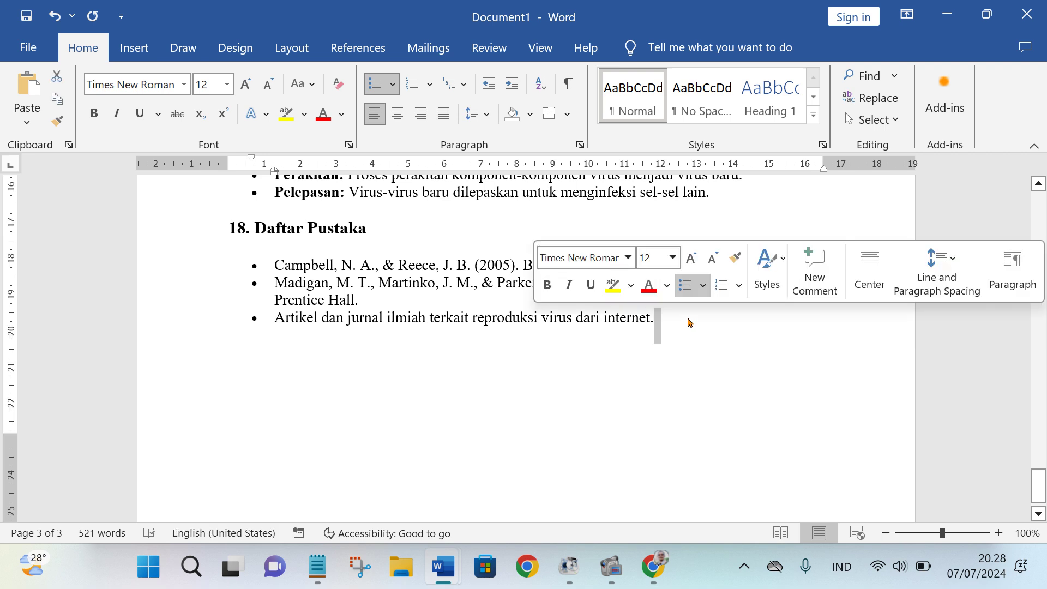
{"action": "key", "text": "ctrl+e"}
{"action": "key", "text": "Return"}
{"action": "key", "text": "ctrl+z"}
{"action": "key", "text": "ctrl+z"}
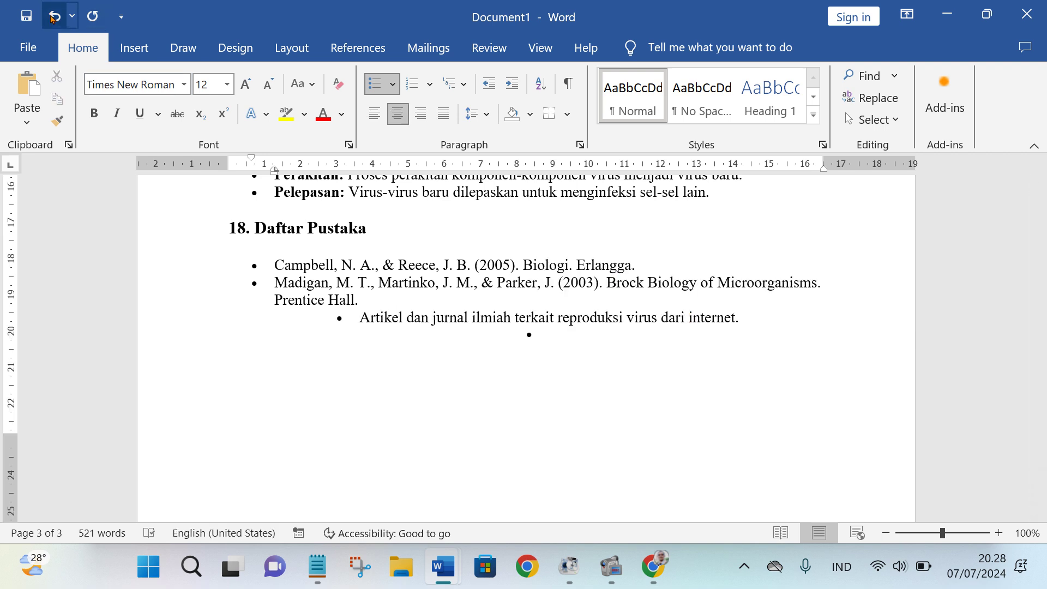
Start a signature block below the Daftar Pustaka list with "Mengetahui" and "Kepala Madrasah" on separate unbulleted lines.
{"action": "left_click", "coordinate": [696, 319]}
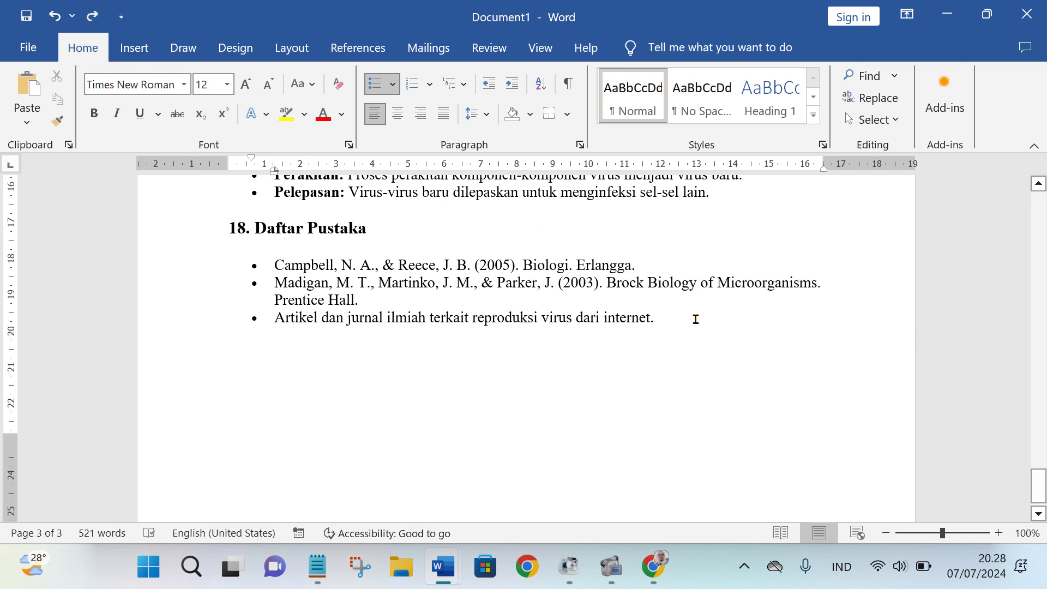
{"action": "key", "text": "Return"}
{"action": "key", "text": "Return"}
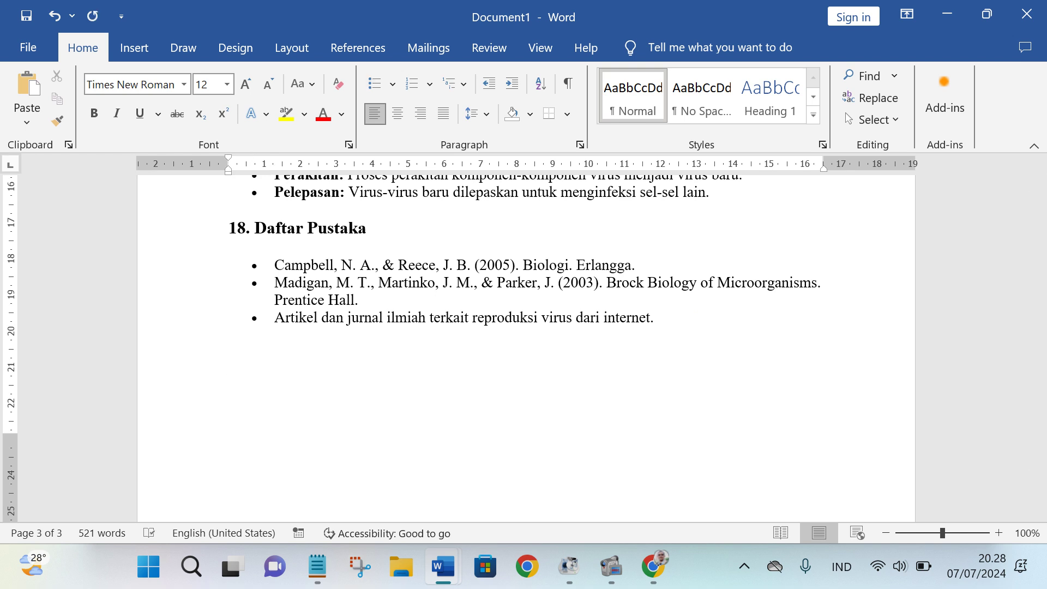
{"action": "type", "text": "mENGETAHUI"}
{"action": "key", "text": "Tab"}
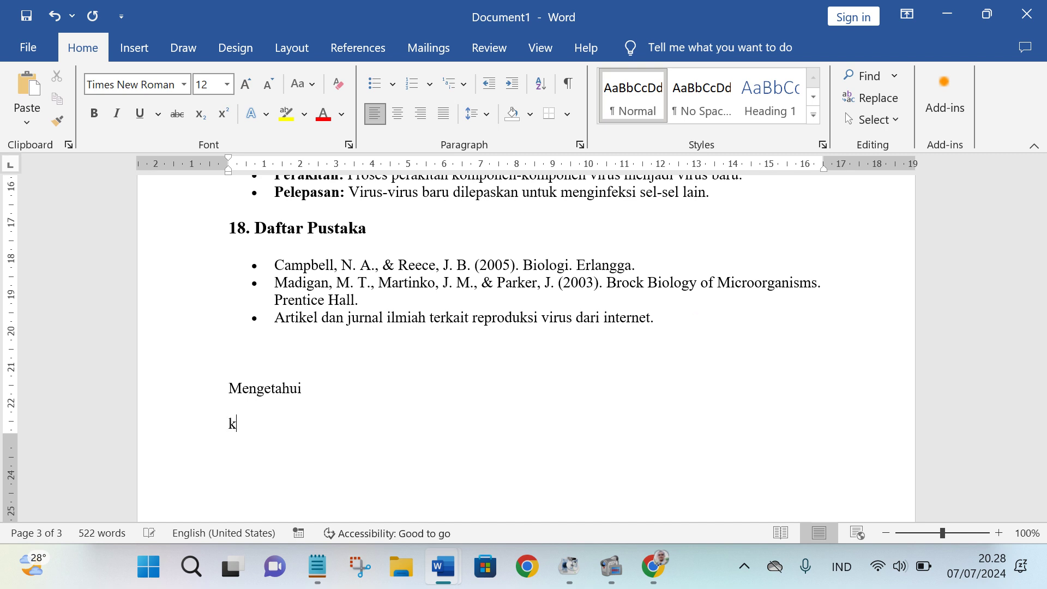
{"action": "type", "text": "epala Madrasah"}
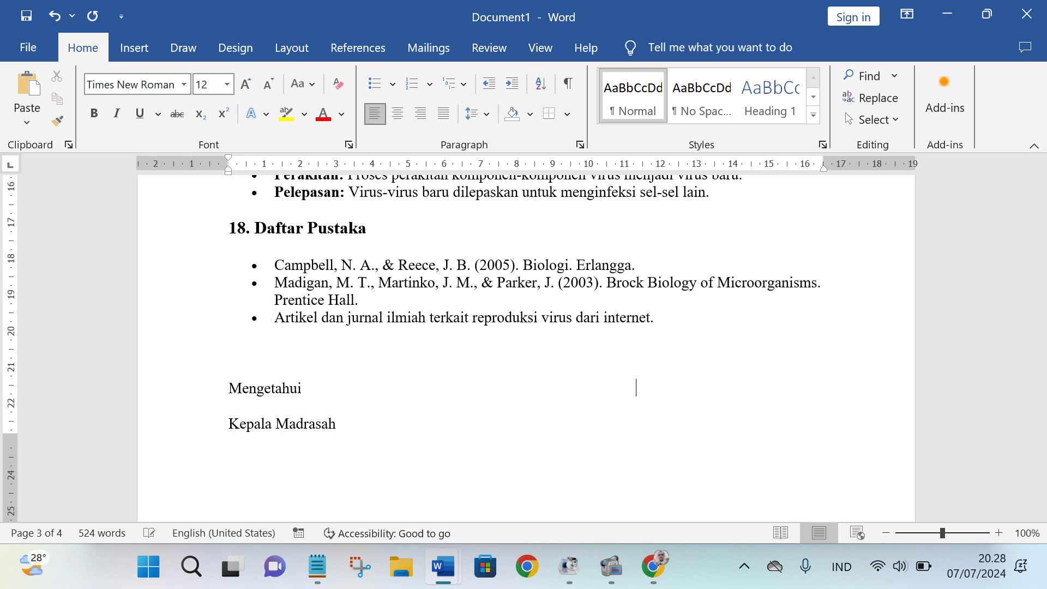
Add the place and date "Gresik, 10 Juli 2024" on the "Mengetahui" line, spaced well apart from it, and close the gap before the year.
{"action": "type", "text": "Juli"}
{"action": "left_click", "coordinate": [634, 389]}
{"action": "type", "text": "Gresik, 10"}
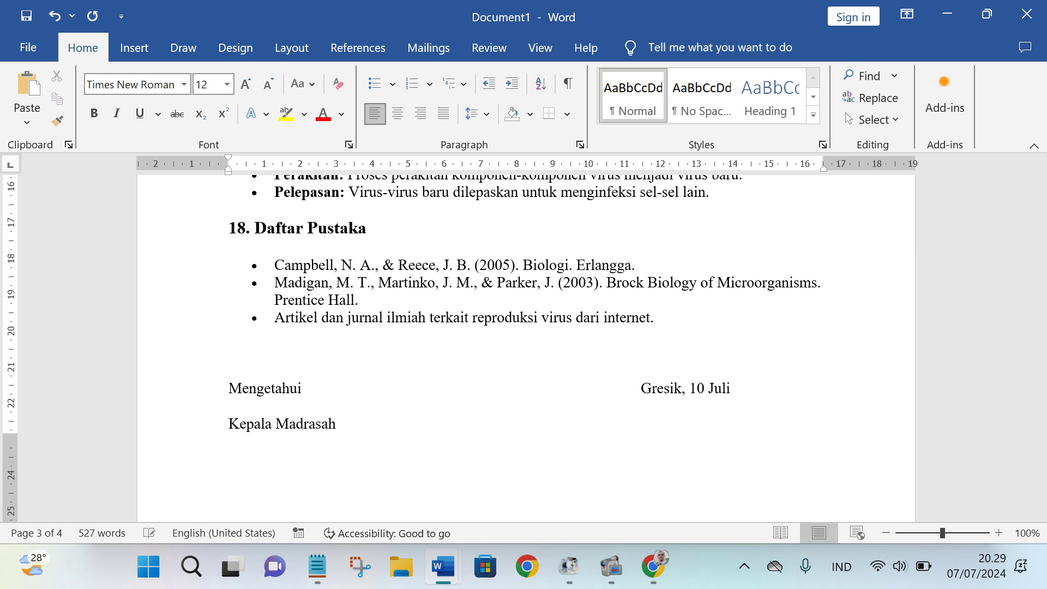
{"action": "left_click", "coordinate": [766, 387]}
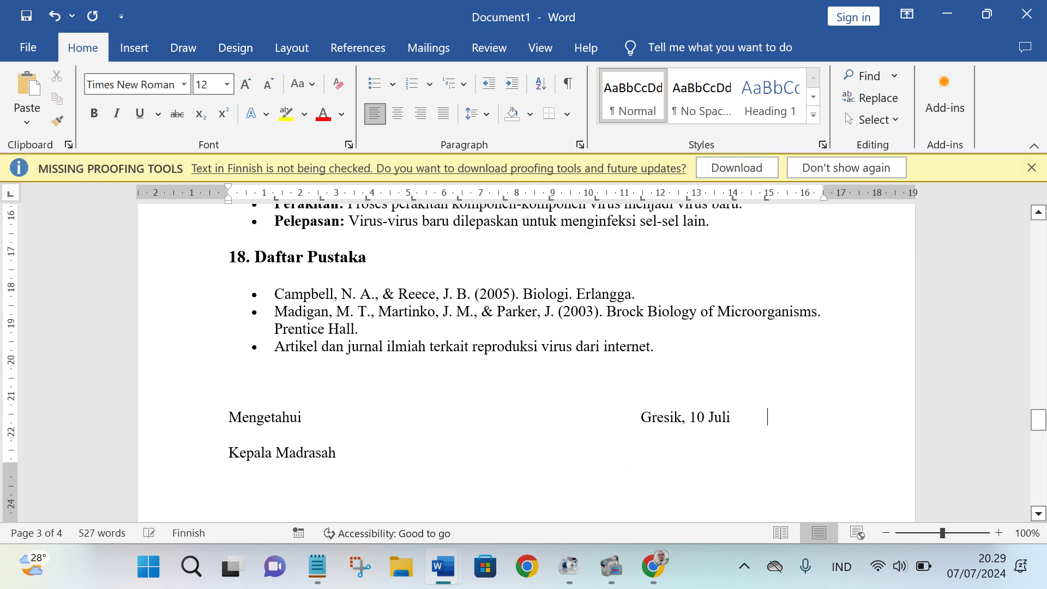
{"action": "type", "text": "2024"}
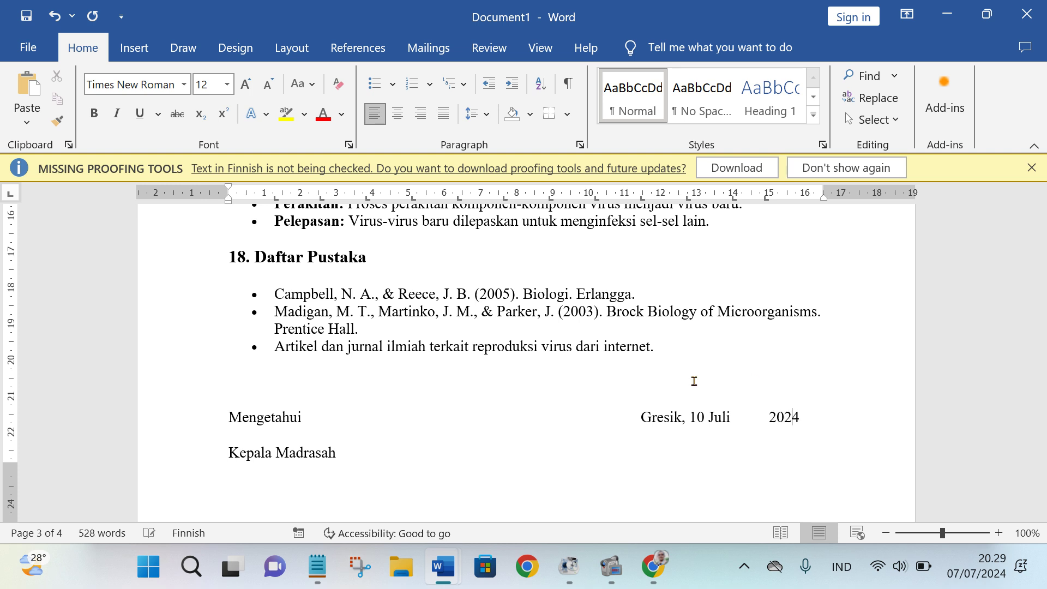
{"action": "left_click", "coordinate": [766, 412]}
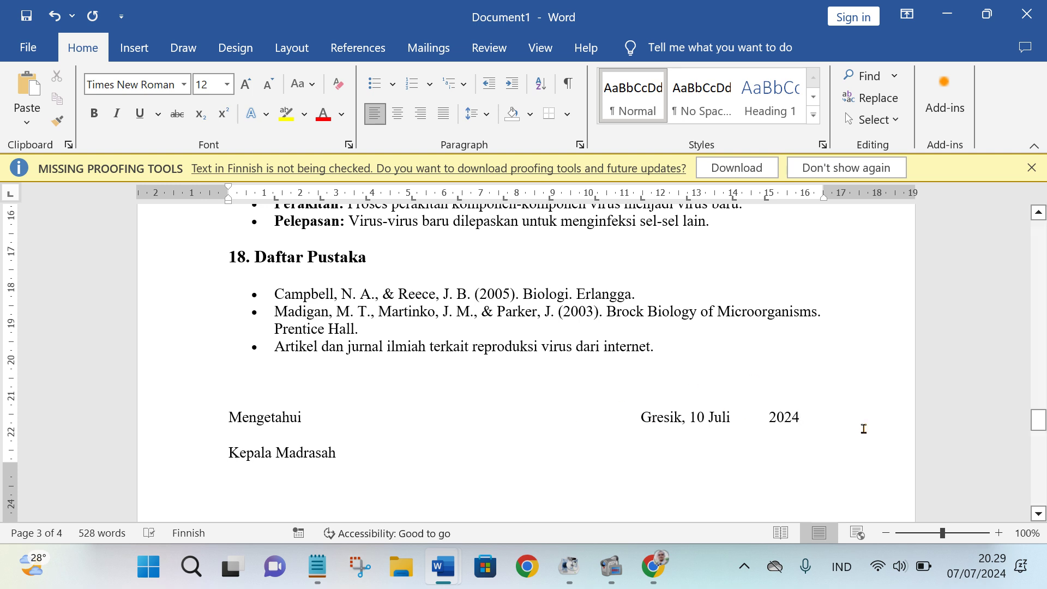
{"action": "key", "text": "BackSpace"}
Add "Guru mapel" on the "Kepala Madrasah" line, aligned beneath the place and date.
{"action": "left_click", "coordinate": [434, 452]}
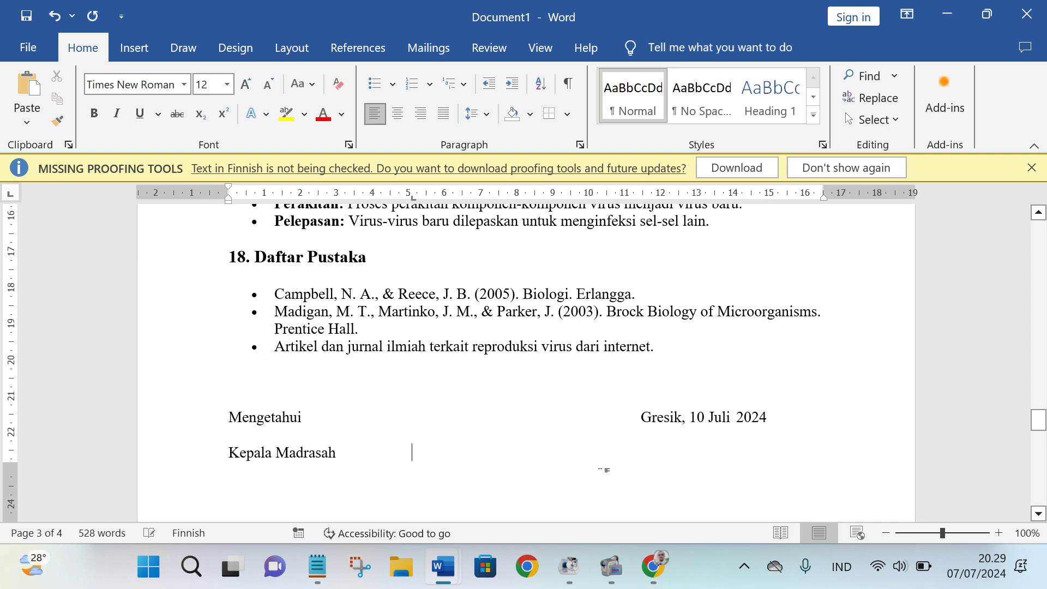
{"action": "key", "text": "Tab"}
{"action": "key", "text": "Tab"}
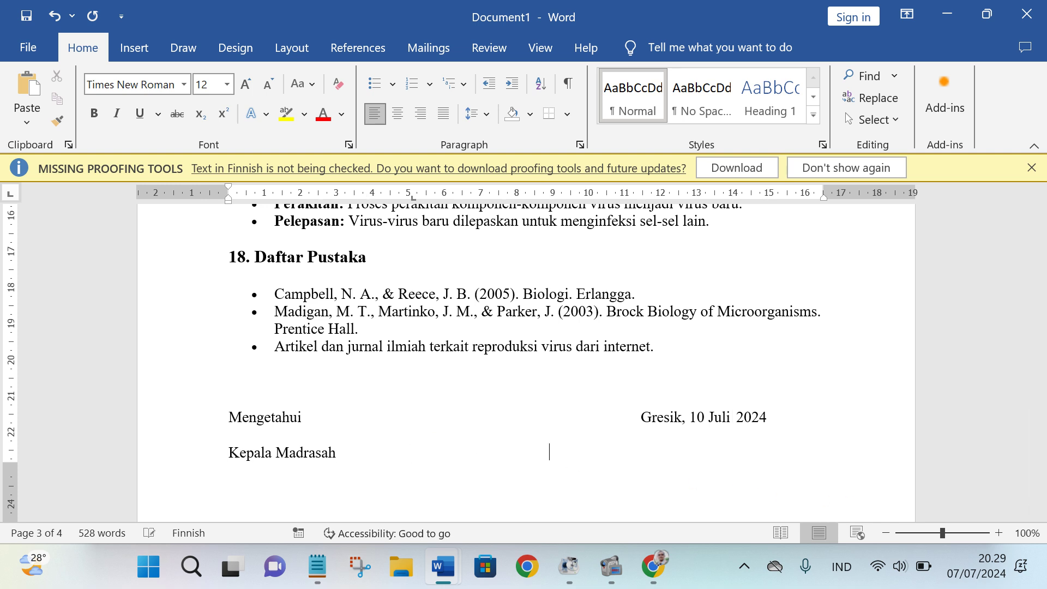
{"action": "type", "text": "Guru mapel"}
Leave blank signing space under both roles and add a dotted signature line for Kepala Madrasah and another for Guru mapel.
{"action": "key", "text": "Return"}
{"action": "key", "text": "Return"}
{"action": "key", "text": "Return"}
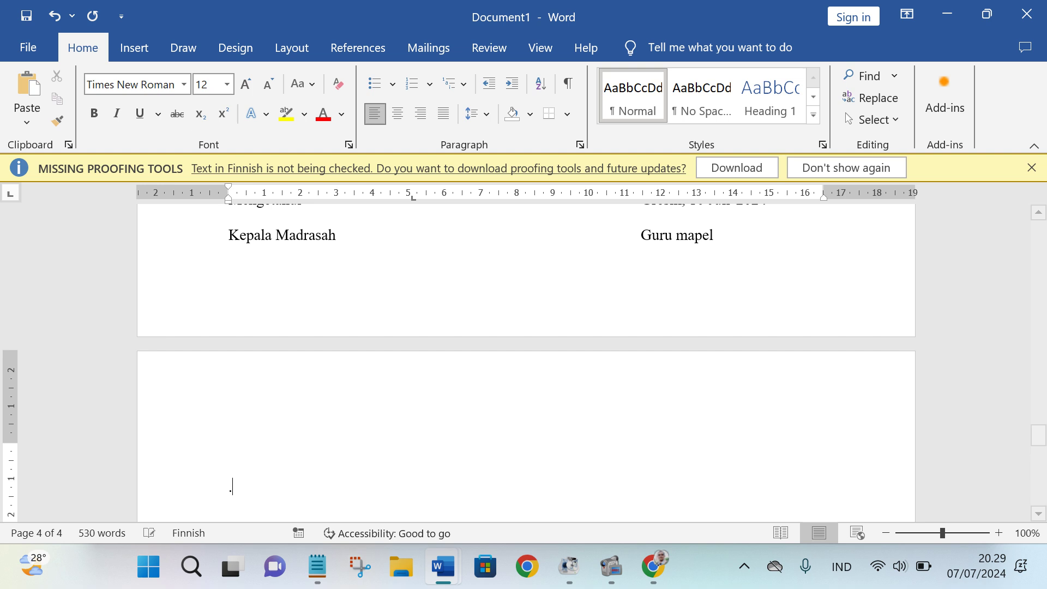
{"action": "type", "text": ".........................."}
{"action": "key", "text": "Tab"}
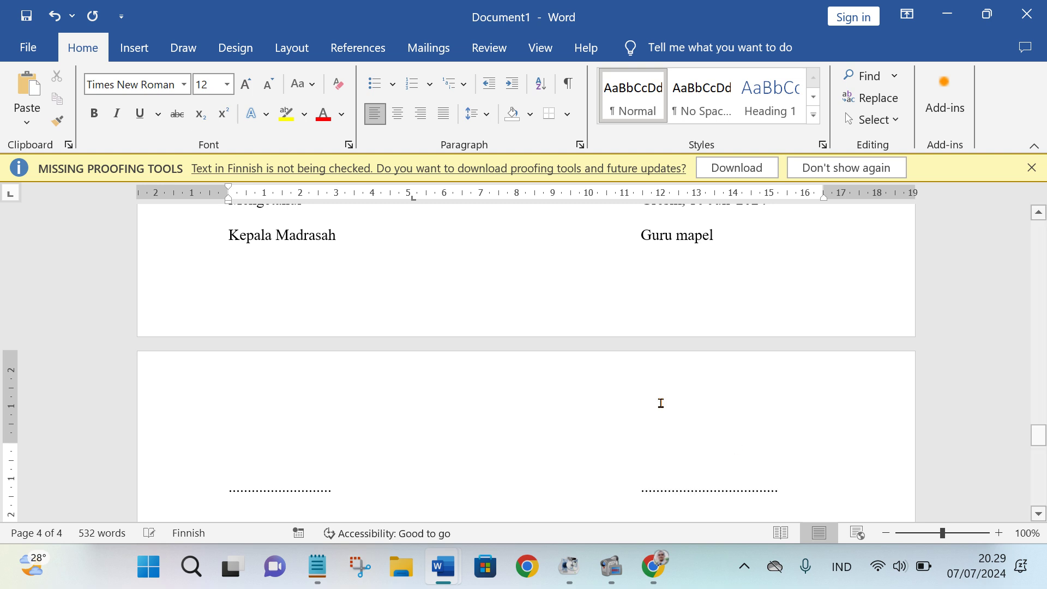
Delete the blank paragraph between the Daftar Pustaka list and the "Mengetahui" line.
{"action": "scroll", "coordinate": [641, 398], "scroll_direction": "up", "scroll_amount": 5}
{"action": "left_click", "coordinate": [446, 439]}
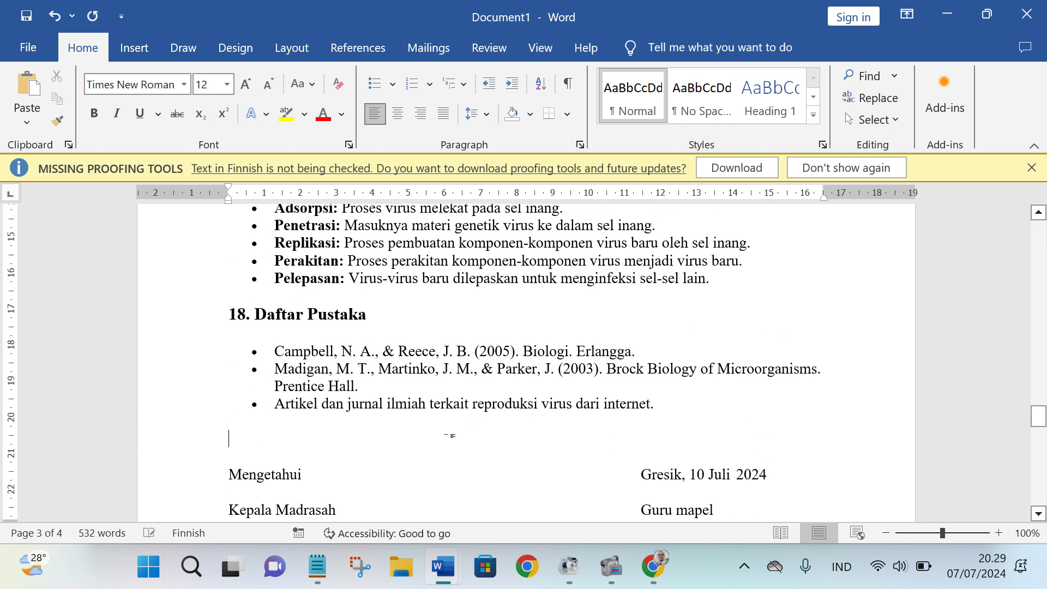
{"action": "key", "text": "Delete"}
{"action": "scroll", "coordinate": [446, 439], "scroll_direction": "down", "scroll_amount": 2}
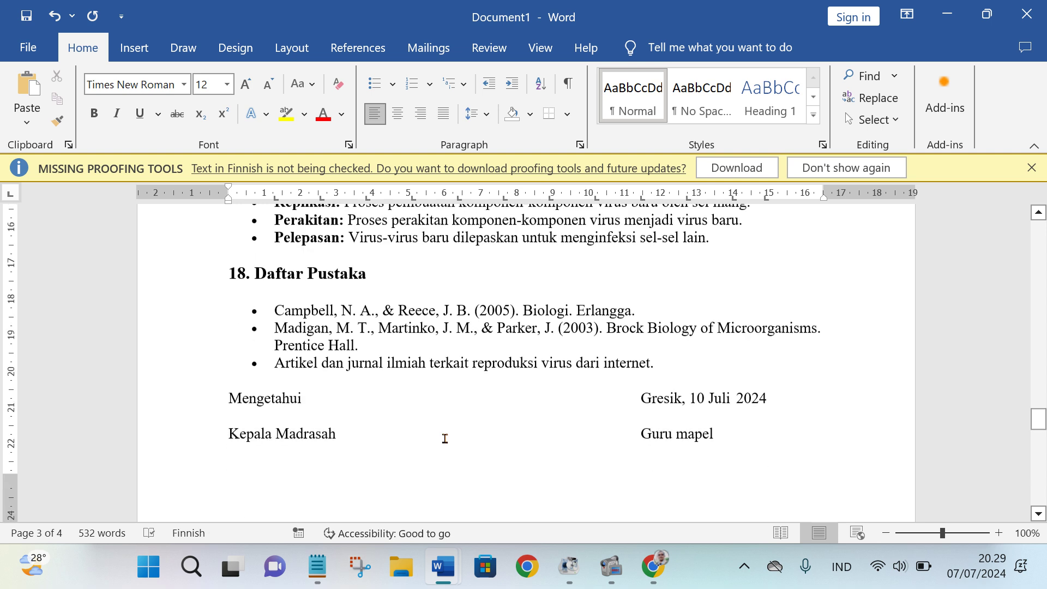
{"action": "scroll", "coordinate": [420, 387], "scroll_direction": "down", "scroll_amount": 3}
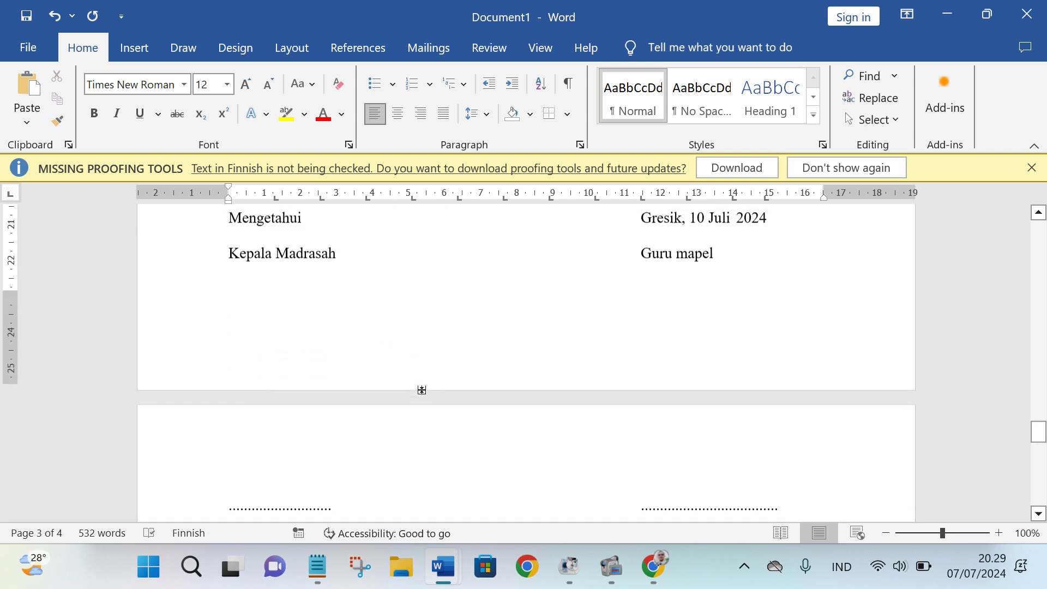
Look back over the document up to the "MODUL AJAR" title and its opening sections, dismissing the missing proofing tools notice.
{"action": "scroll", "coordinate": [447, 388], "scroll_direction": "up", "scroll_amount": 12}
{"action": "scroll", "coordinate": [448, 391], "scroll_direction": "up", "scroll_amount": 15}
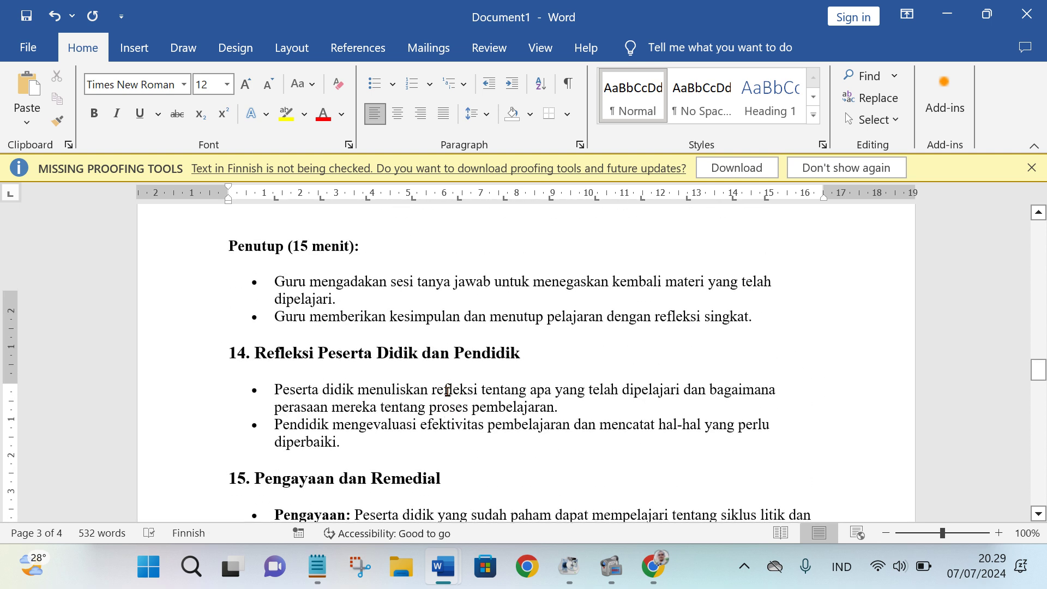
{"action": "scroll", "coordinate": [448, 392], "scroll_direction": "up", "scroll_amount": 16}
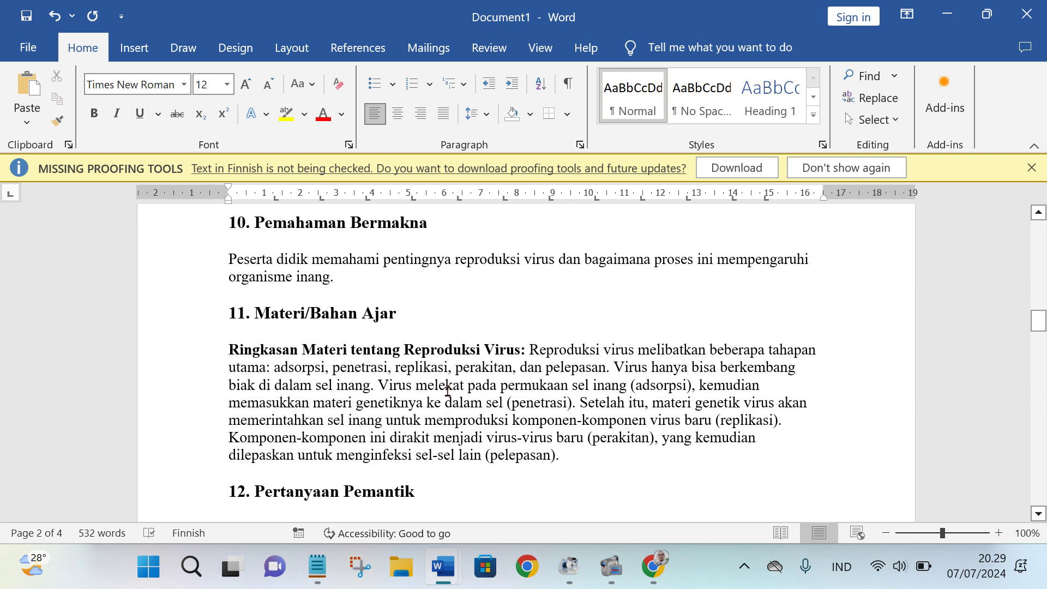
{"action": "left_click", "coordinate": [1032, 168]}
{"action": "scroll", "coordinate": [584, 334], "scroll_direction": "up", "scroll_amount": 8}
{"action": "scroll", "coordinate": [584, 335], "scroll_direction": "up", "scroll_amount": 1}
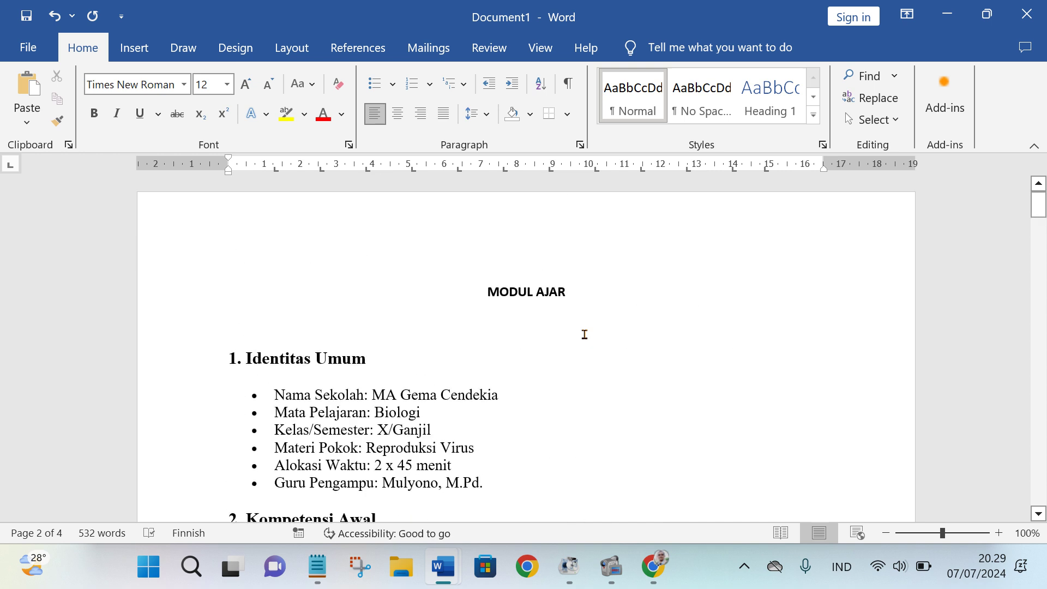
{"action": "scroll", "coordinate": [584, 334], "scroll_direction": "down", "scroll_amount": 3}
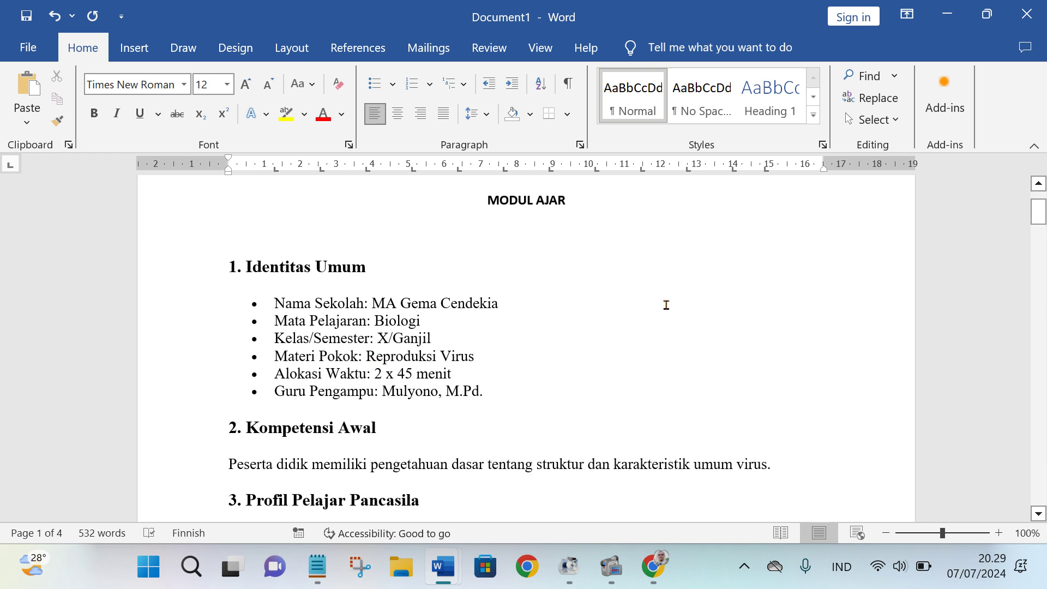
{"action": "scroll", "coordinate": [630, 289], "scroll_direction": "down", "scroll_amount": 5}
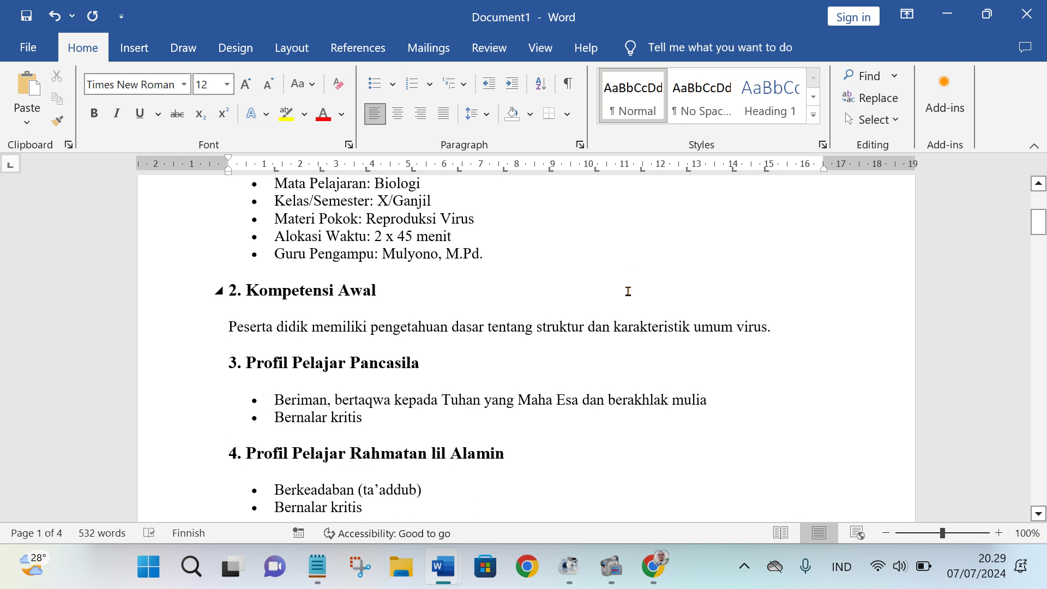
{"action": "scroll", "coordinate": [628, 290], "scroll_direction": "up", "scroll_amount": 8}
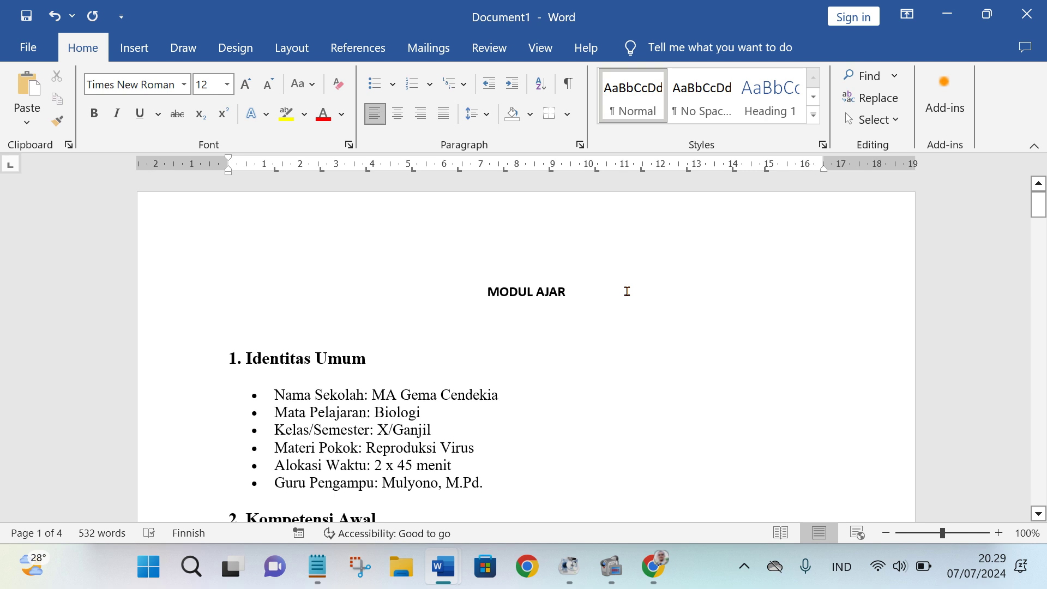
Switch to ChatGPT in Chrome and review the conversation back to its opening greeting and the Modul Ajar request.
{"action": "left_click", "coordinate": [654, 573]}
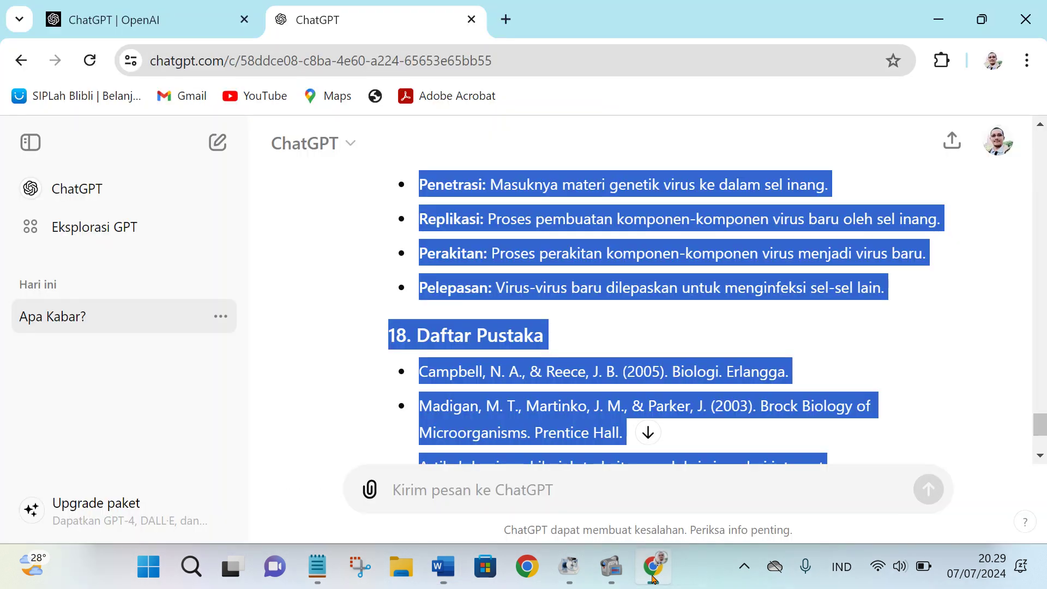
{"action": "left_click", "coordinate": [653, 578]}
{"action": "left_click", "coordinate": [654, 578]}
{"action": "scroll", "coordinate": [543, 282], "scroll_direction": "up", "scroll_amount": 12}
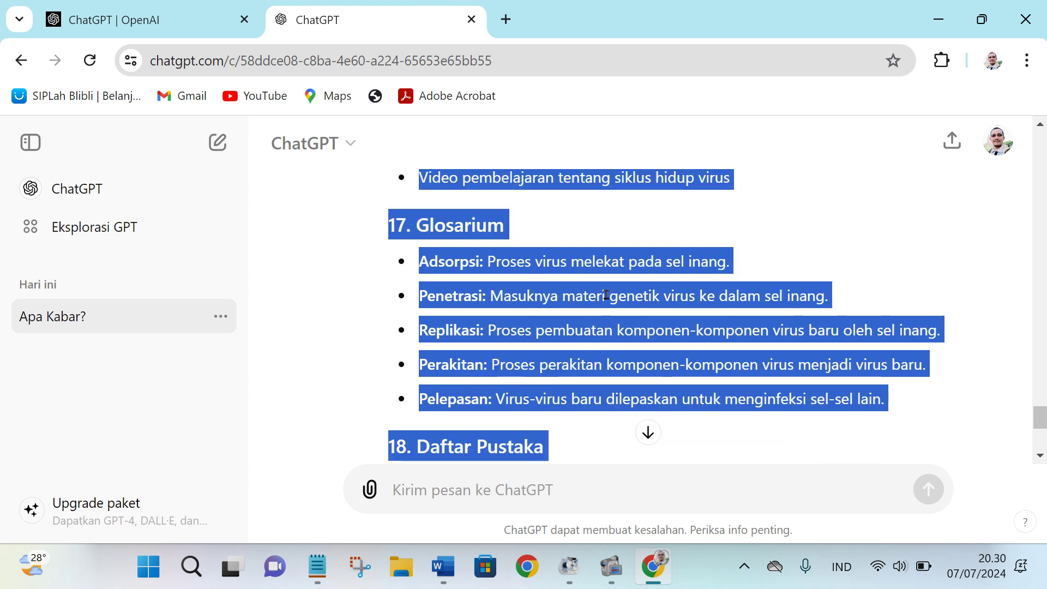
{"action": "scroll", "coordinate": [605, 295], "scroll_direction": "up", "scroll_amount": 15}
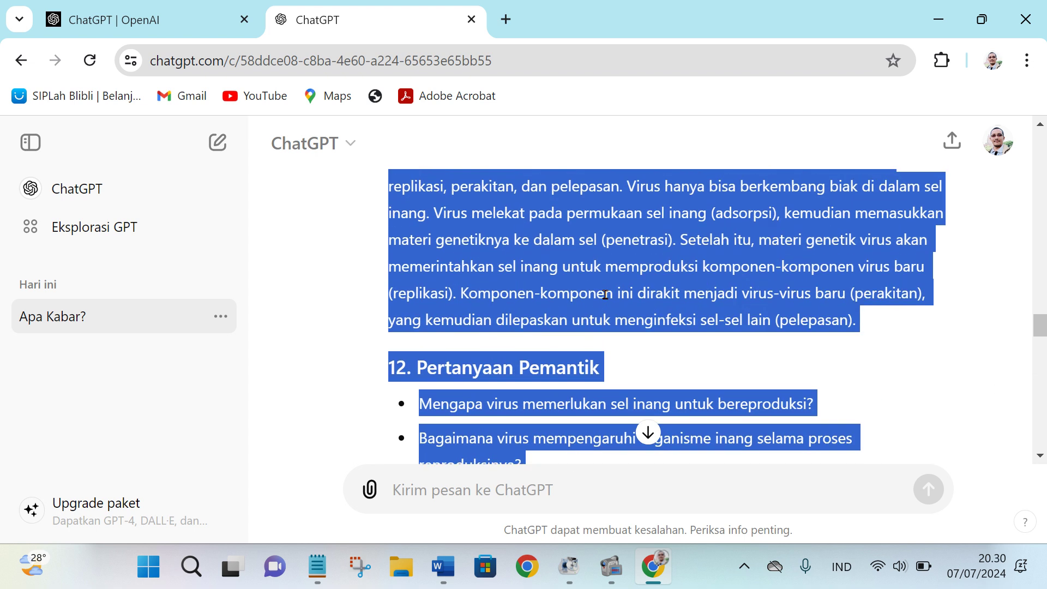
{"action": "scroll", "coordinate": [607, 299], "scroll_direction": "up", "scroll_amount": 15}
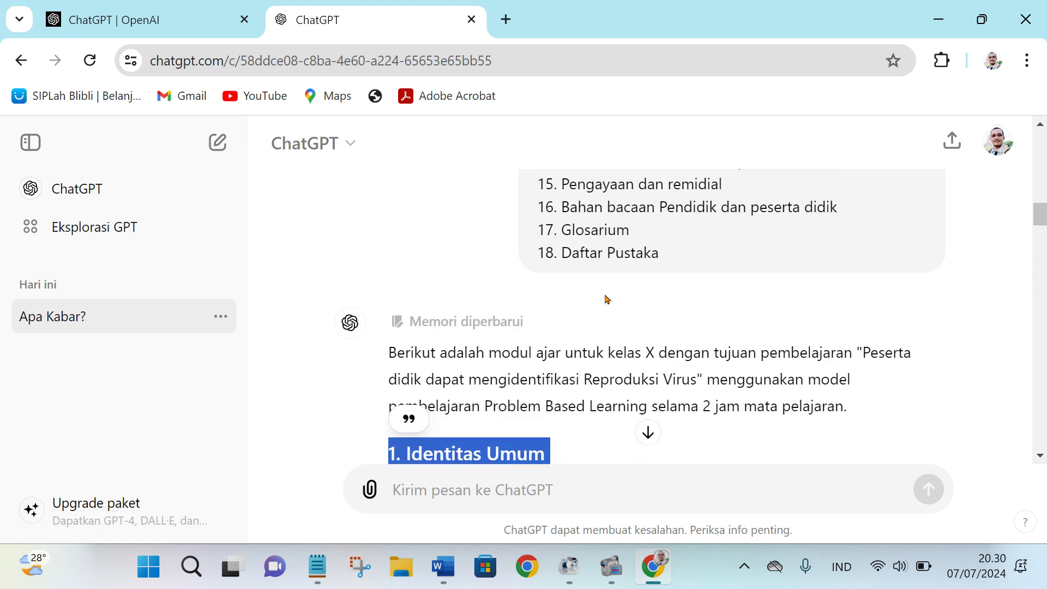
{"action": "scroll", "coordinate": [607, 299], "scroll_direction": "up", "scroll_amount": 10}
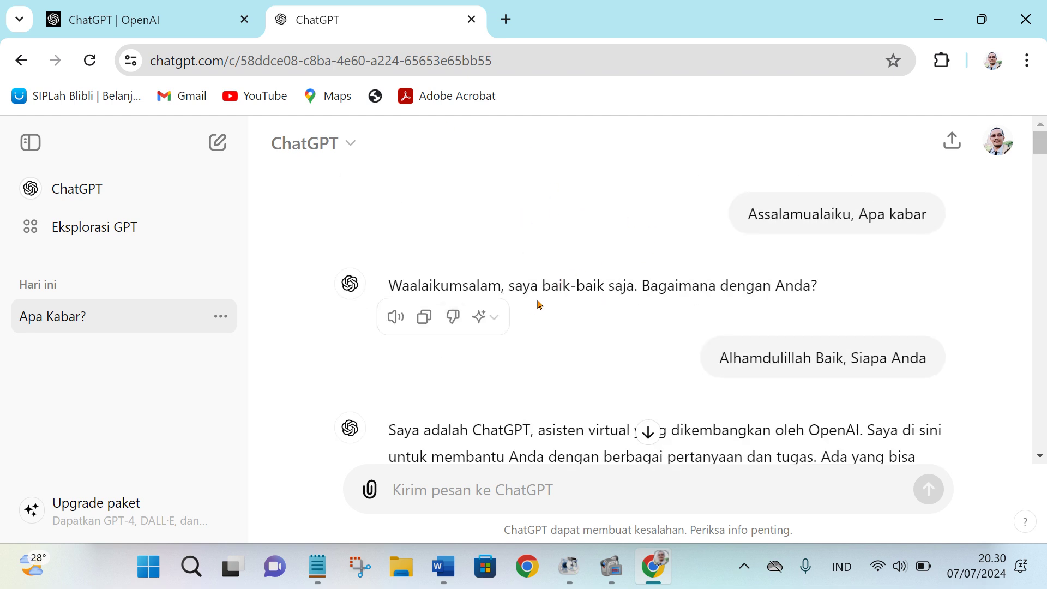
{"action": "double_click", "coordinate": [295, 248]}
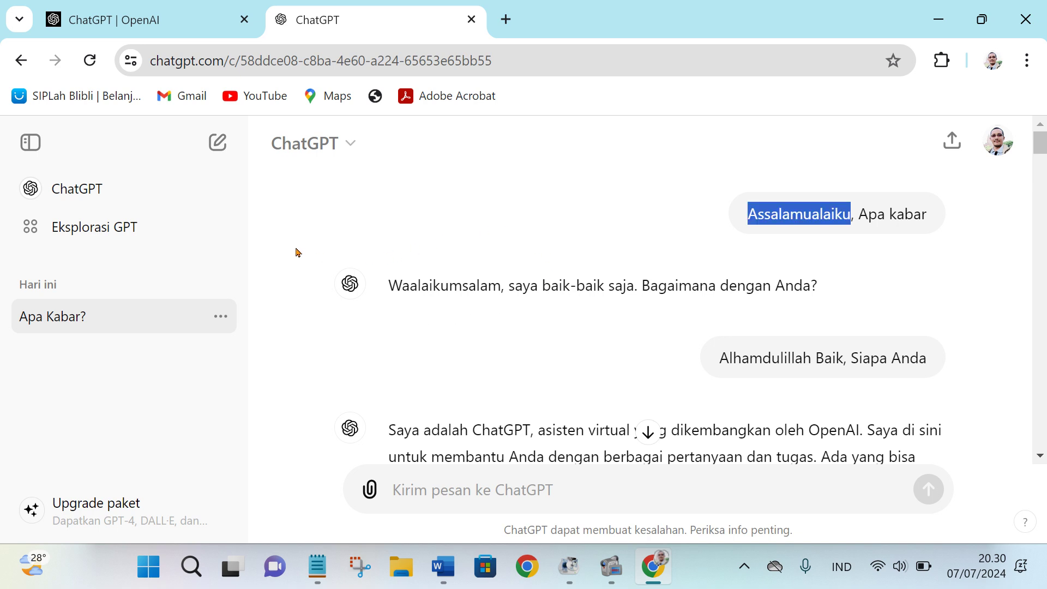
{"action": "left_click", "coordinate": [284, 256]}
{"action": "scroll", "coordinate": [706, 307], "scroll_direction": "down", "scroll_amount": 3}
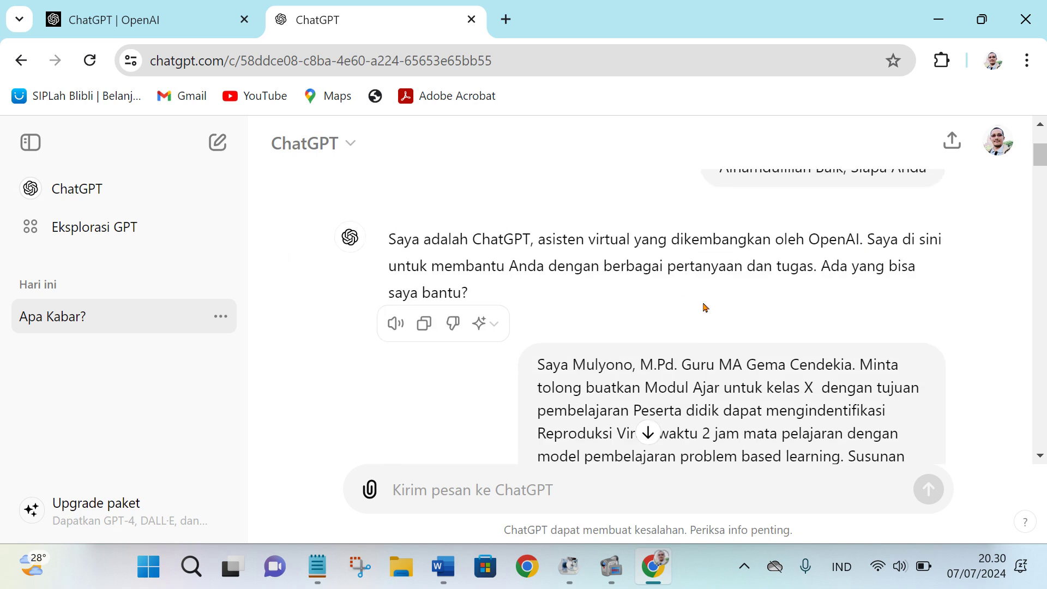
Open a new ChatGPT chat.
{"action": "left_click", "coordinate": [78, 195]}
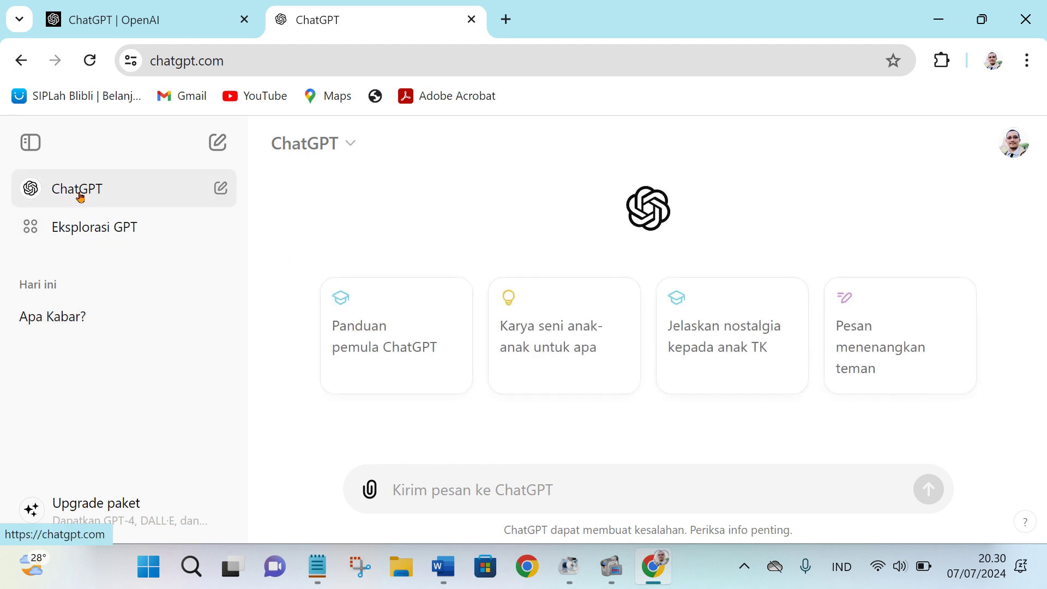